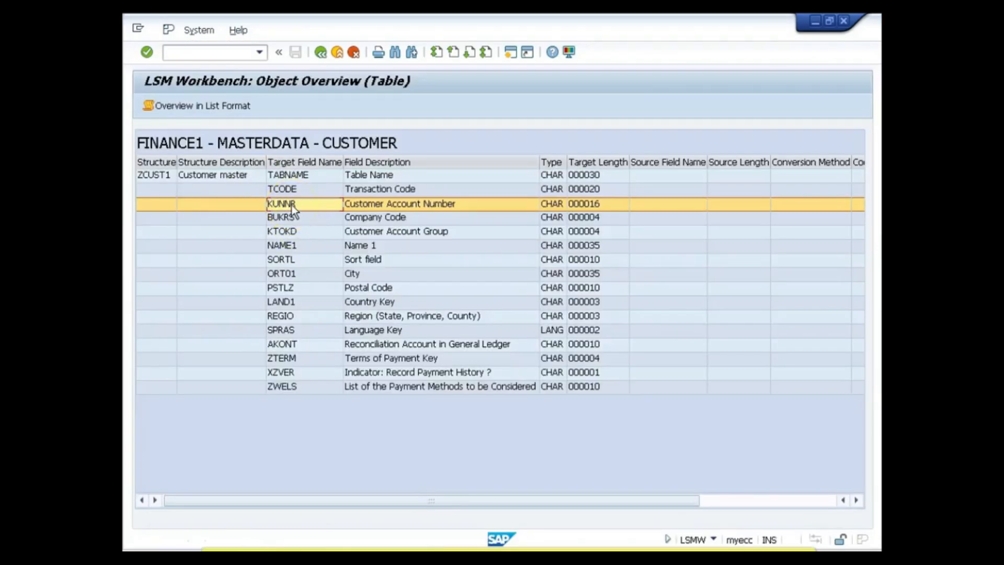
Copy the KUNNR to ZWELS rows, from target field name through target length, into the blank Excel sheet starting at R5C2.
{"action": "left_click_drag", "start_coordinate": [292, 205], "coordinate": [586, 387]}
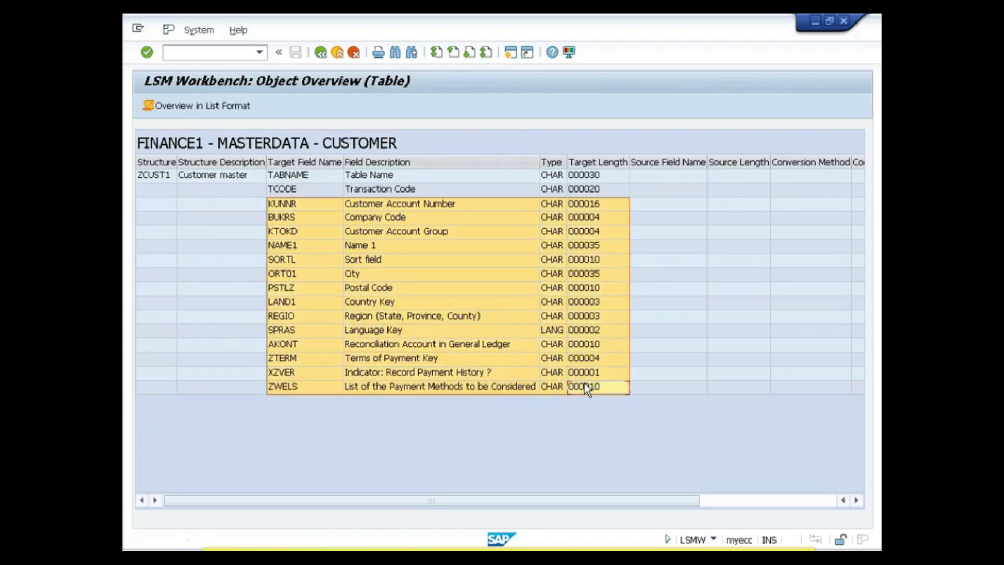
{"action": "key", "text": "alt+Tab"}
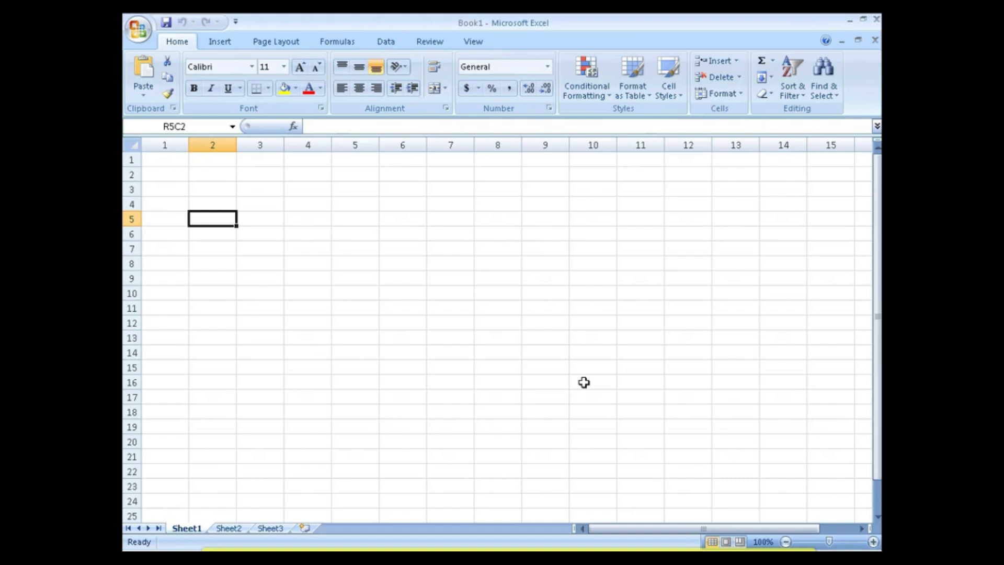
{"action": "type", "text": "KUNNR\tCustomer\tCHAR\t16 BUKRS\tCompany\tCHAR\t4 KTOKD\tCustomer\tCHAR\t4 NAME1\tName 1\tCHAR\t35 SORTL\tSort field\tCHAR\t10 ORT01\tCity\tCHAR\t35 PSTLZ\tPostal Coc\tCHAR\t10 LAND1\tCountry K\tCHAR\t3 REGIO\tRegion (St\tCHAR\t3 SPRAS\tLanguage\tLANG\t2 AKONT\tReconcilia\tCHAR\t10 ZTERM\tTerms of F\tCHAR\t4 XZVER\tIndicator:\tCHAR\t1 ZWELS\tList of the\tCHAR\t10"}
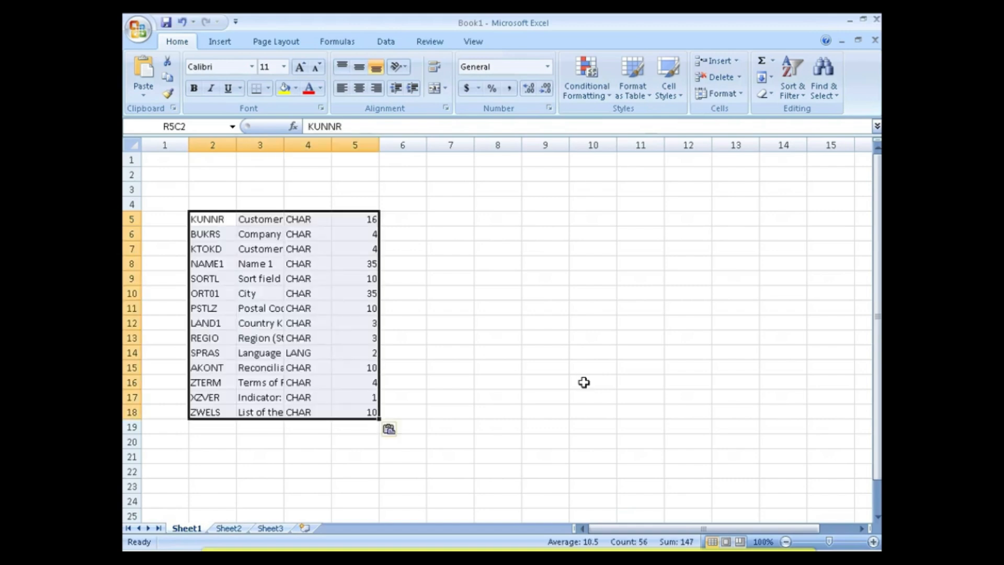
{"action": "left_click", "coordinate": [262, 223]}
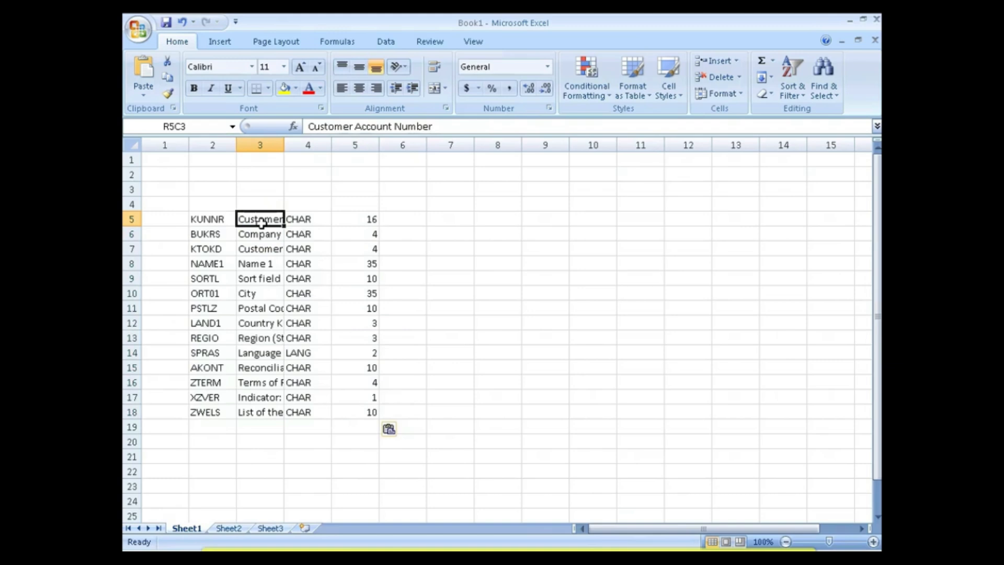
{"action": "left_click", "coordinate": [294, 222]}
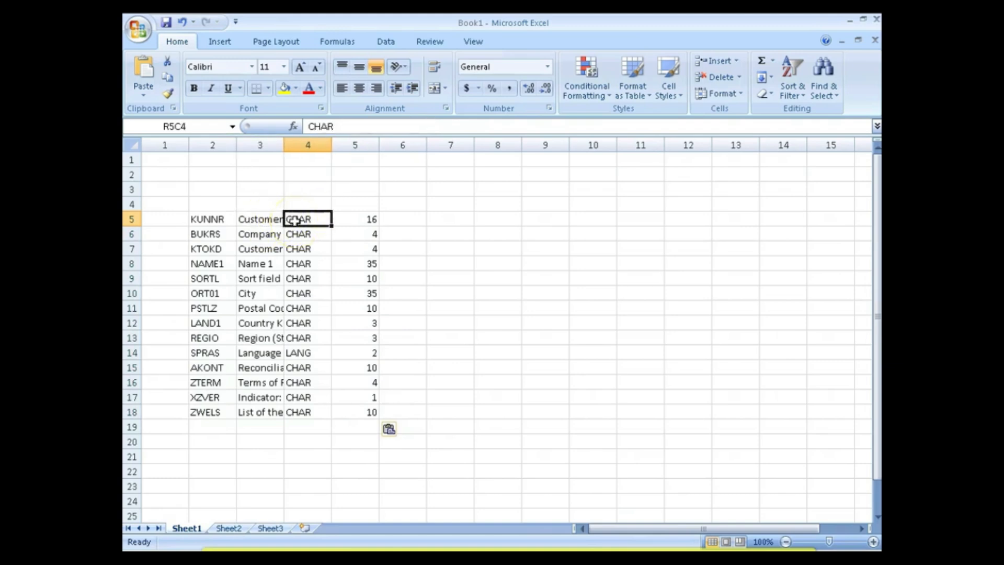
{"action": "left_click", "coordinate": [216, 217]}
Switch back to SAP and open the Maintain Source Fields entry table for structure ZCUST_SRC in change mode.
{"action": "key", "text": "alt+Tab"}
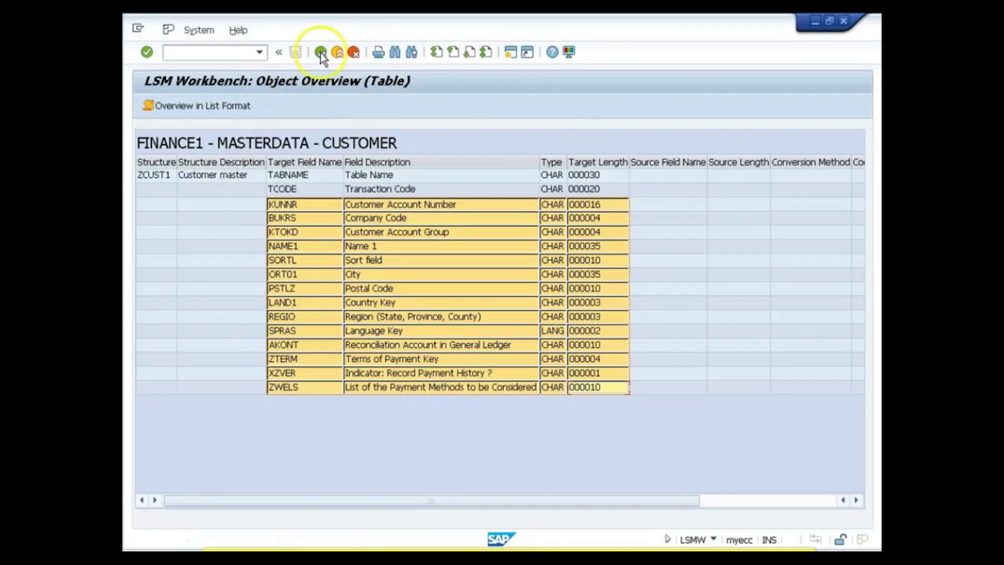
{"action": "left_click", "coordinate": [320, 53]}
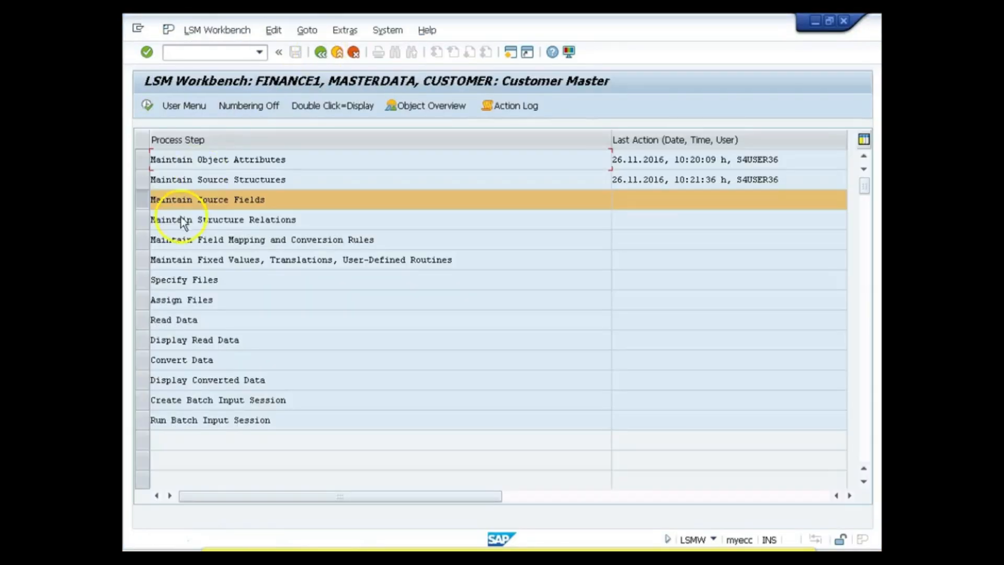
{"action": "left_click", "coordinate": [147, 105]}
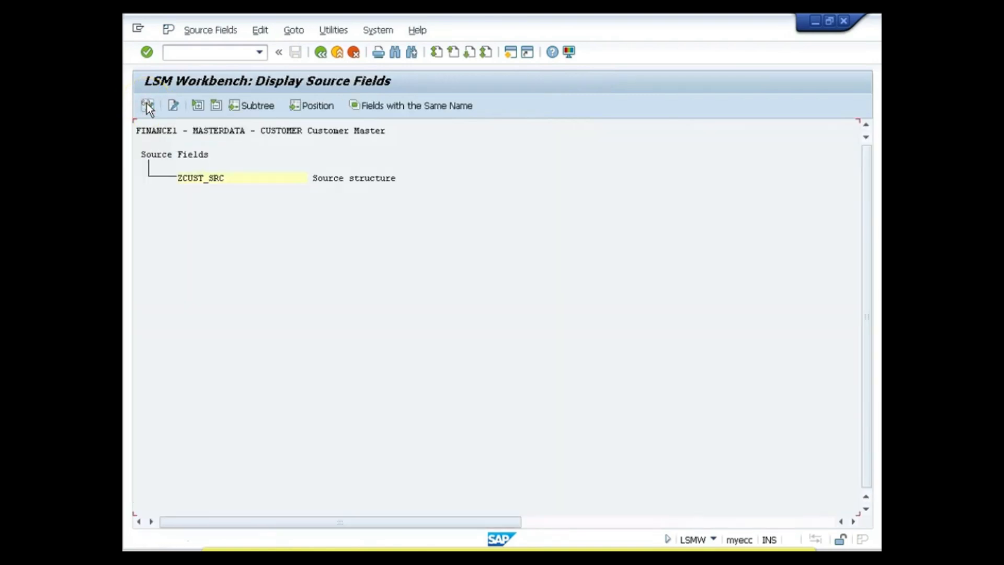
{"action": "left_click", "coordinate": [147, 104]}
{"action": "left_click", "coordinate": [196, 177]}
{"action": "left_click", "coordinate": [244, 105]}
{"action": "left_click", "coordinate": [241, 110]}
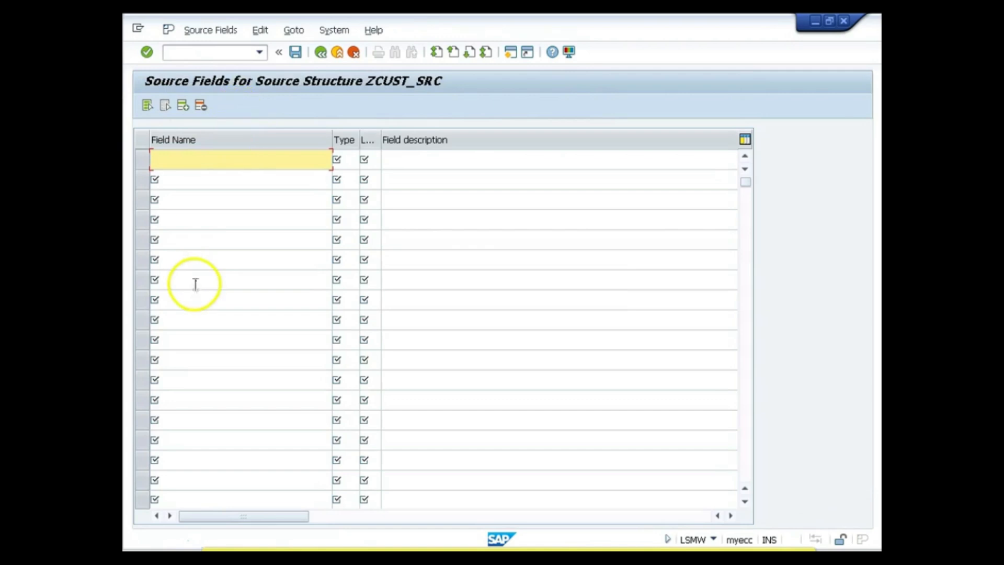
Copy the field names KUNNR to ZWELS from the Excel sheet into the Field Name column of ZCUST_SRC in SAP.
{"action": "key", "text": "alt+Tab"}
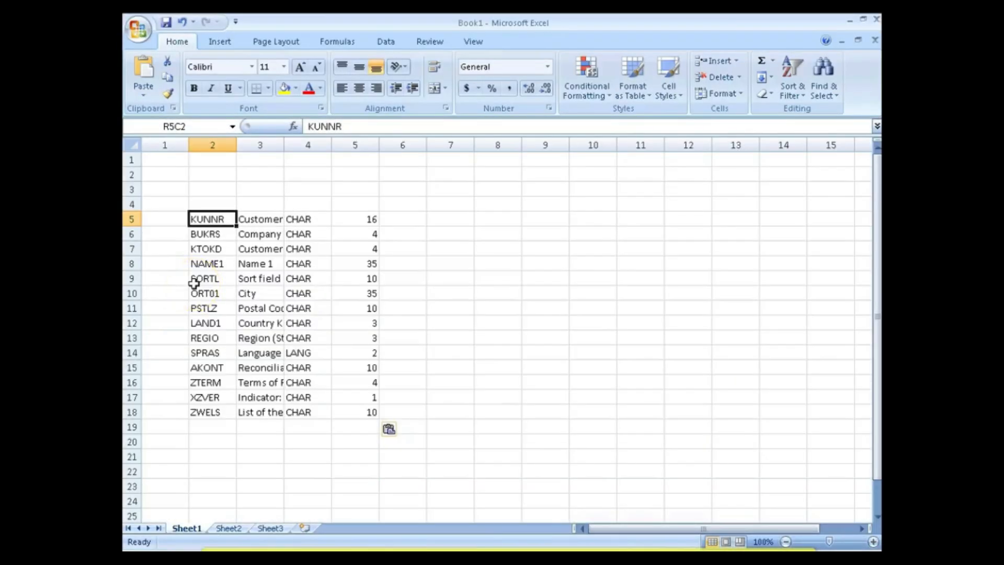
{"action": "key", "text": "ctrl+shift+Down"}
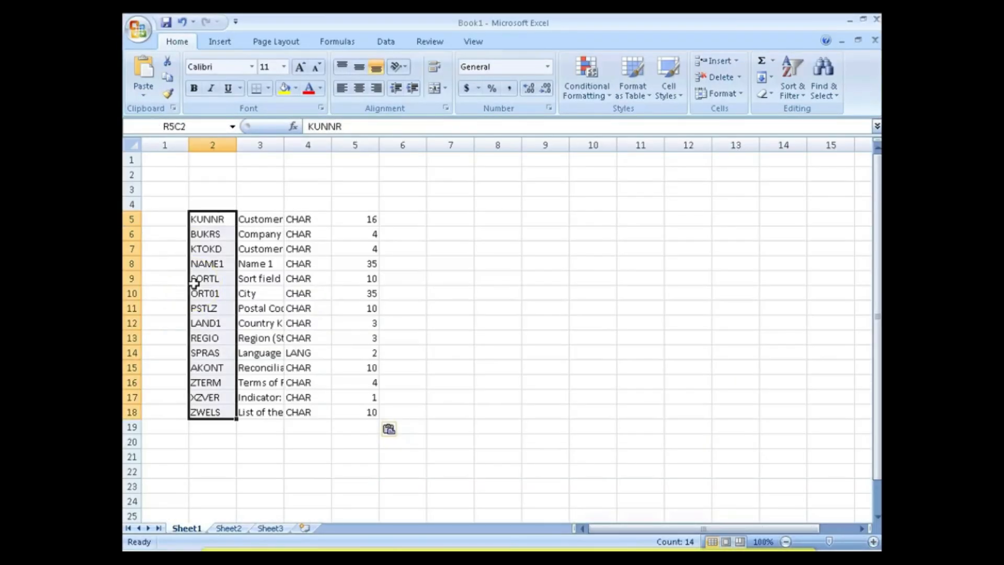
{"action": "key", "text": "ctrl+c"}
{"action": "key", "text": "alt+Tab"}
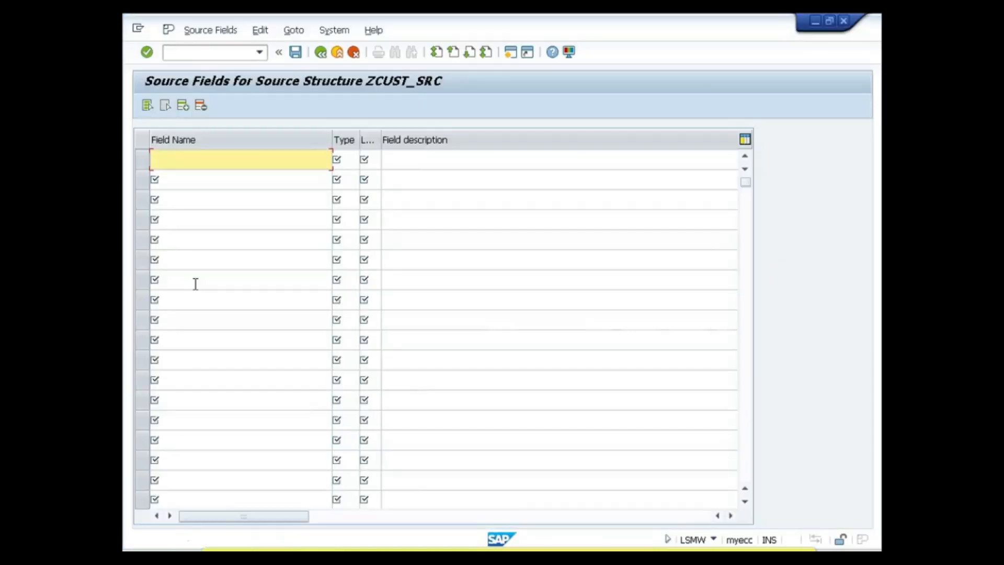
{"action": "key", "text": "ctrl+v"}
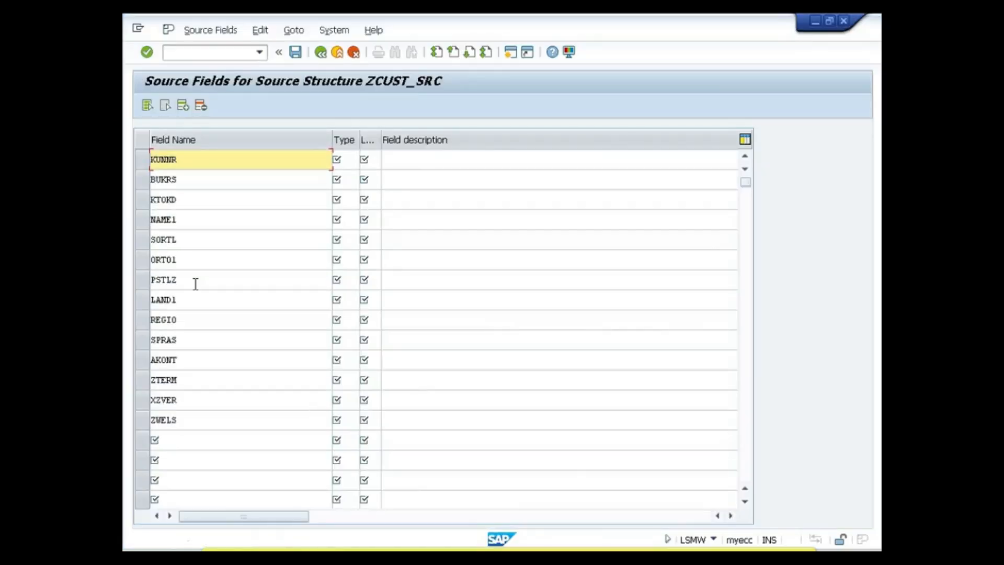
Widen the Length column of the SAP source fields table and check the field types listed in the Excel sheet.
{"action": "key", "text": "Tab"}
{"action": "key", "text": "Tab"}
{"action": "key", "text": "alt+Tab"}
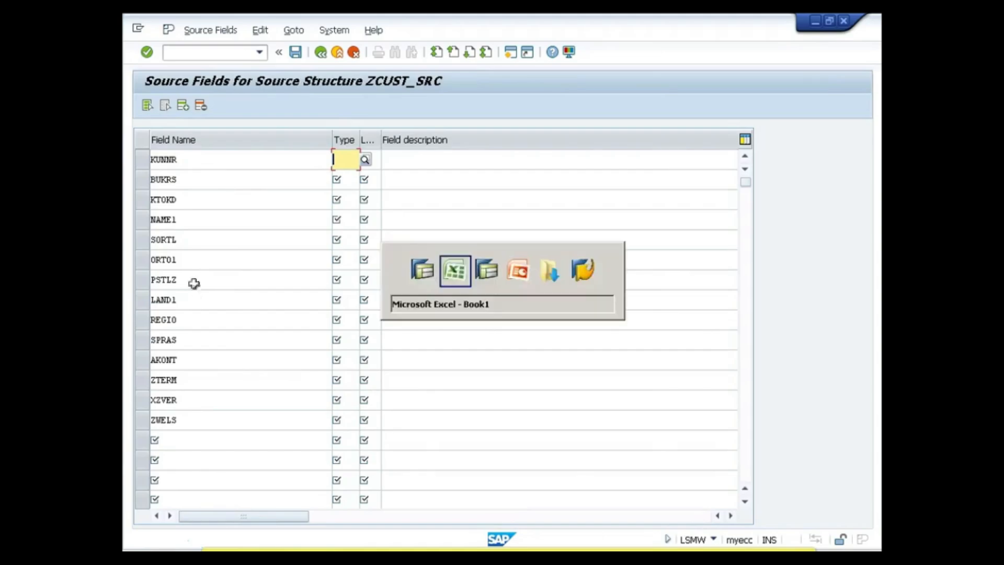
{"action": "key", "text": "Escape"}
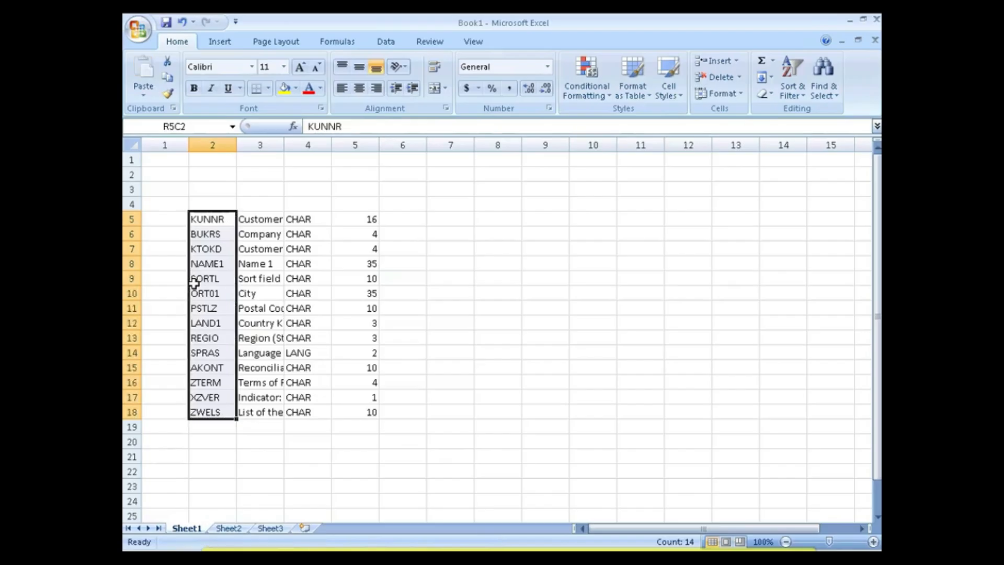
{"action": "left_click", "coordinate": [300, 219]}
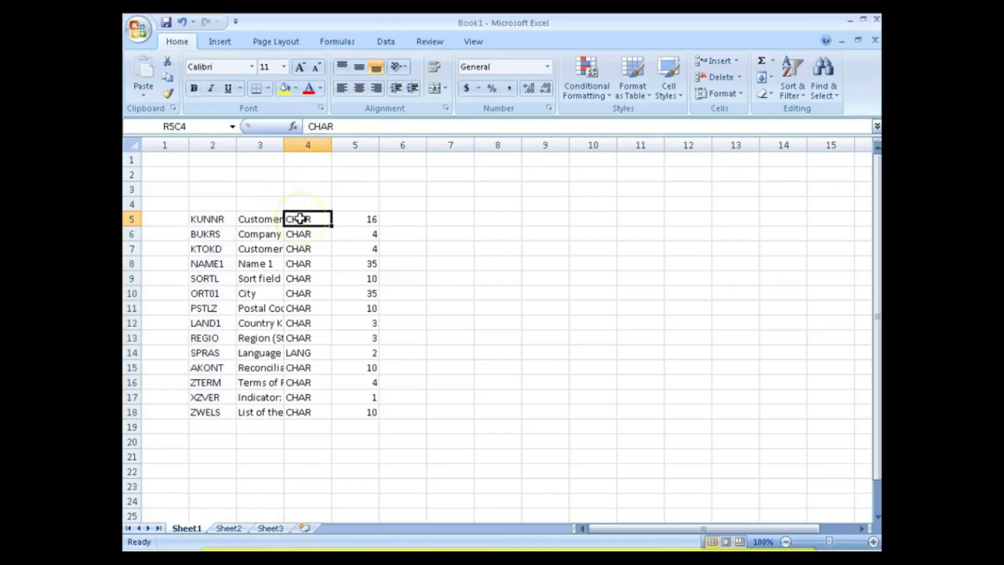
{"action": "key", "text": "alt+Tab"}
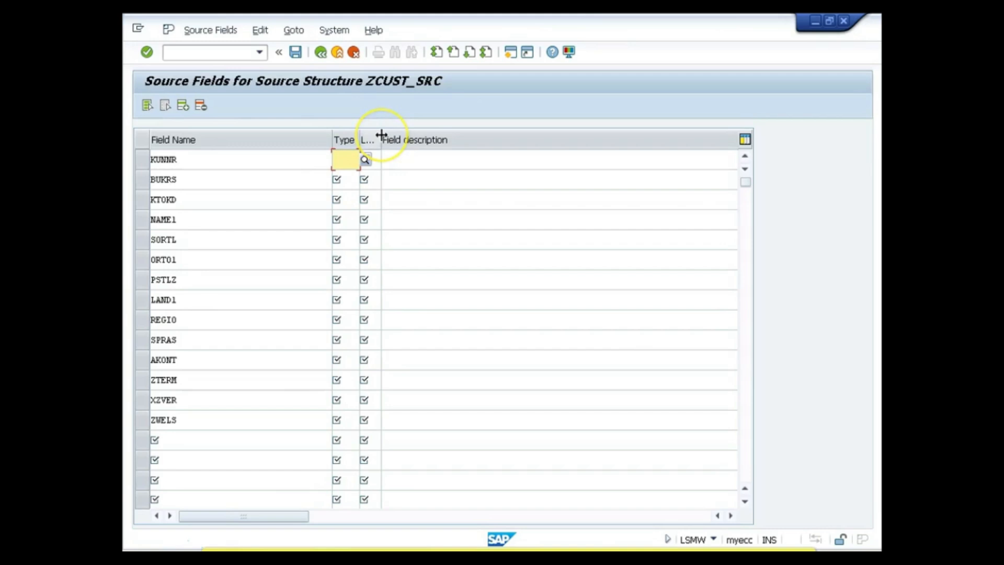
{"action": "left_click_drag", "start_coordinate": [382, 137], "coordinate": [394, 139]}
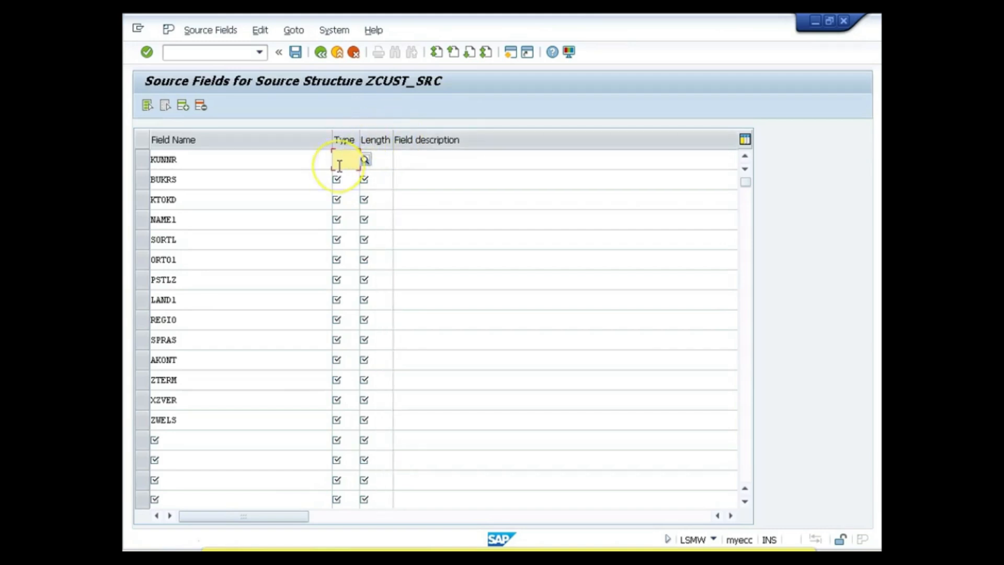
{"action": "key", "text": "alt+Tab"}
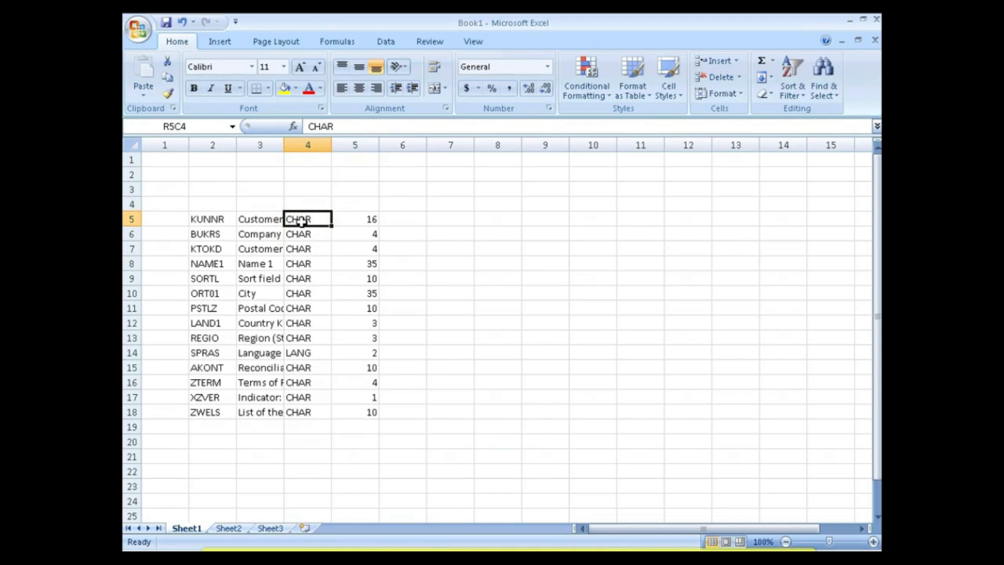
{"action": "key", "text": "alt+Tab"}
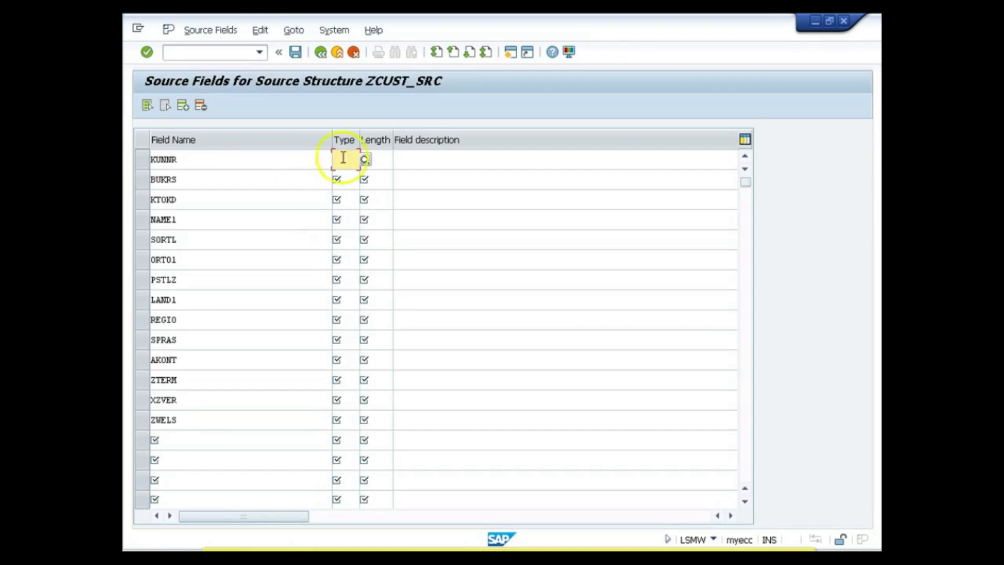
Examine the permitted field types for KUNNR, including the codes for character and numerical contents, and close the list without choosing one.
{"action": "left_click", "coordinate": [364, 159]}
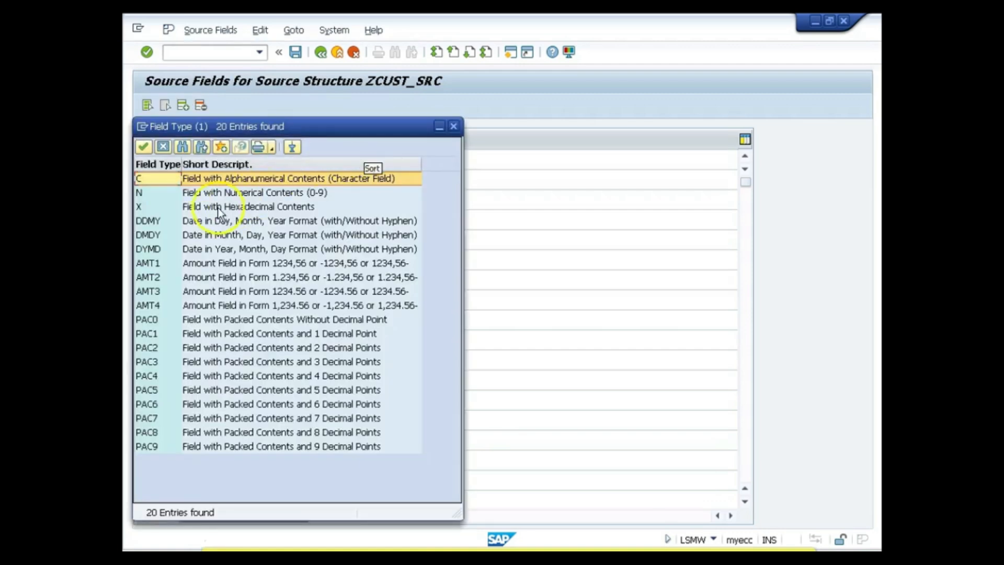
{"action": "left_click", "coordinate": [149, 192]}
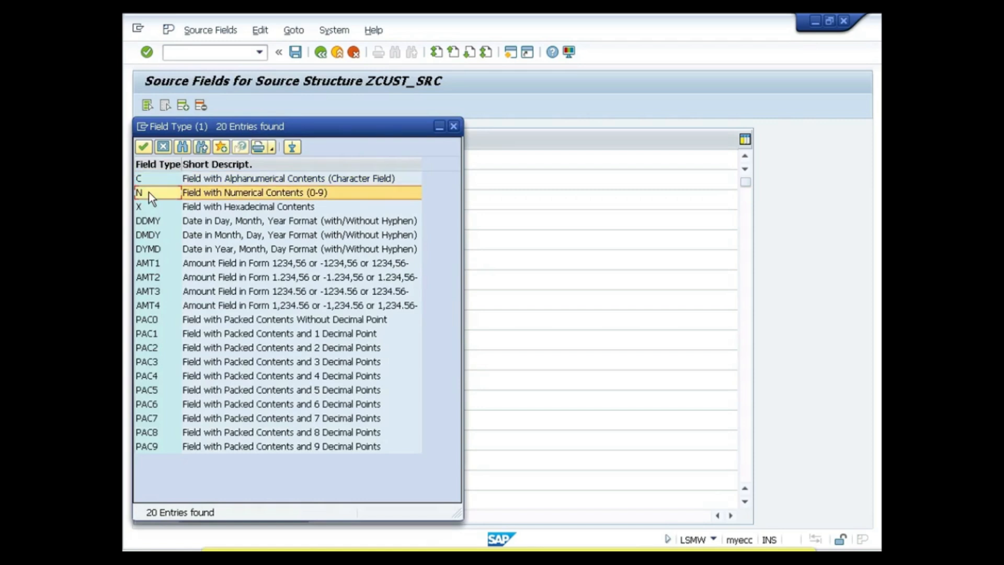
{"action": "left_click", "coordinate": [300, 179]}
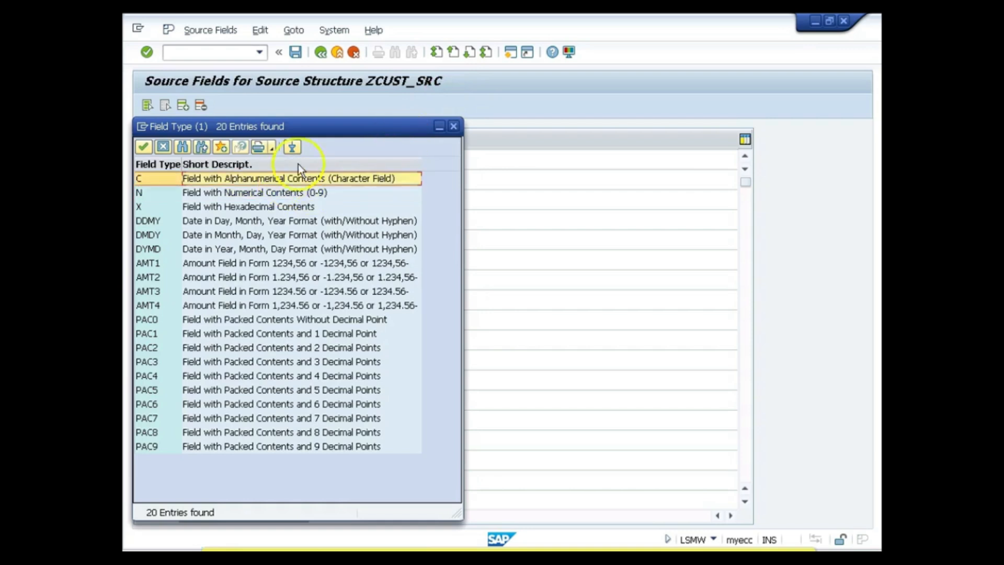
{"action": "left_click", "coordinate": [453, 126]}
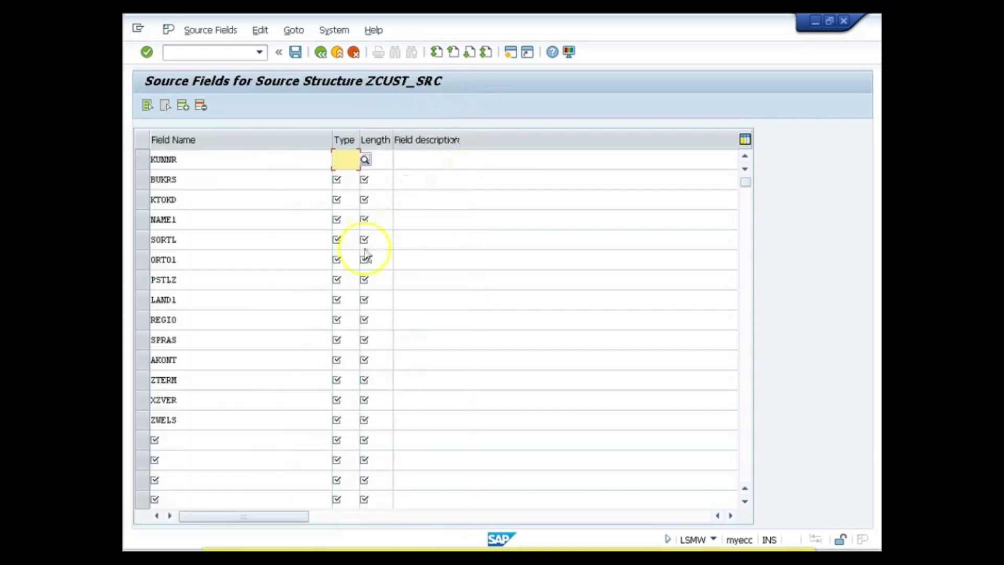
Switch to Excel and replace the type of KUNNR in R5C4 with C.
{"action": "key", "text": "alt+Tab"}
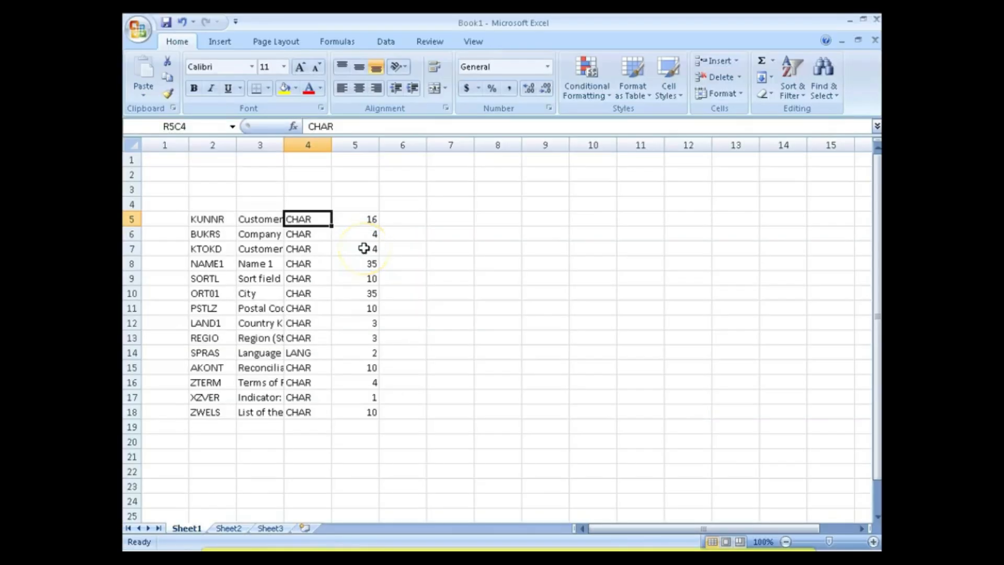
{"action": "type", "text": "C"}
{"action": "key", "text": "BackSpace"}
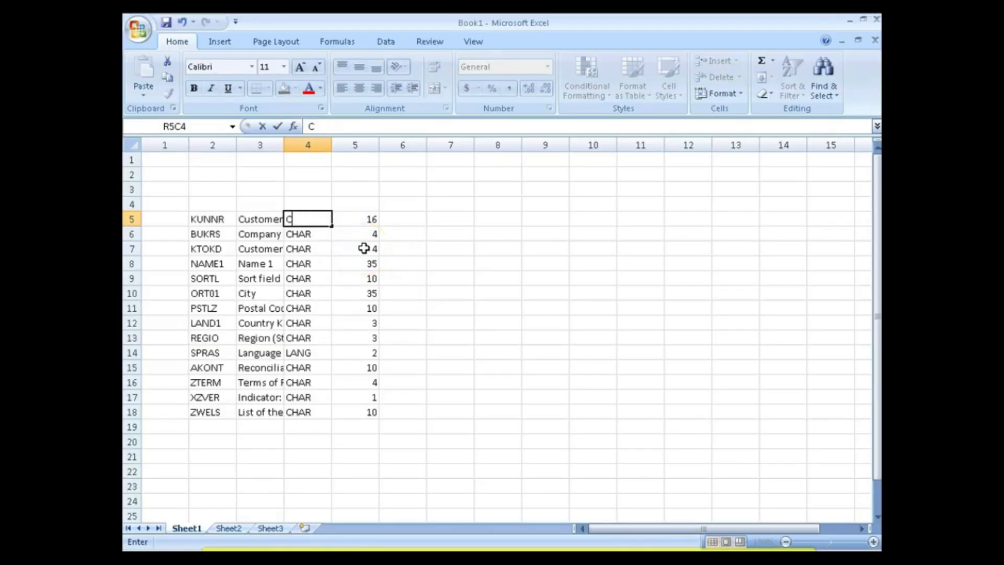
{"action": "key", "text": "Return"}
{"action": "key", "text": "Up"}
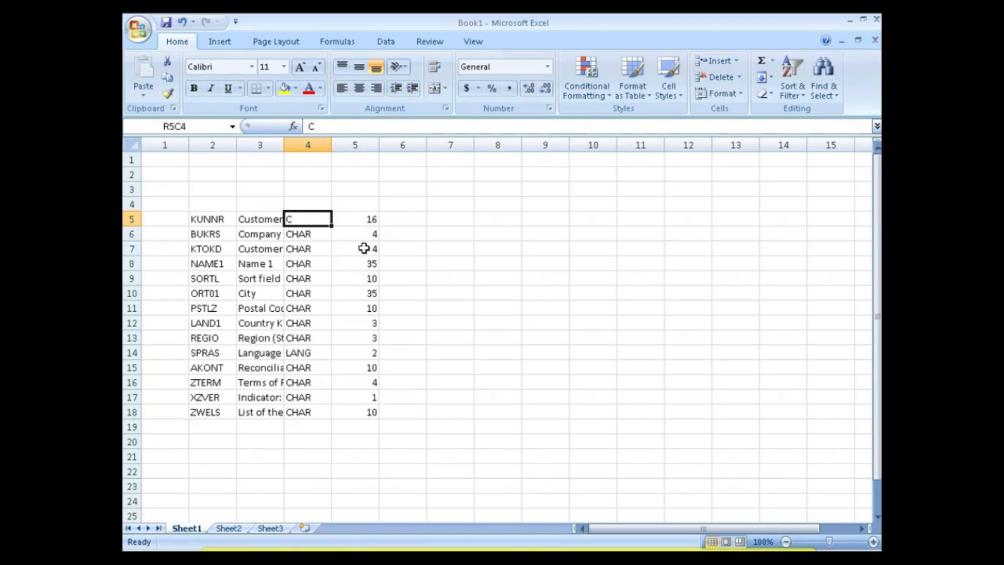
{"action": "key", "text": "ctrl+c"}
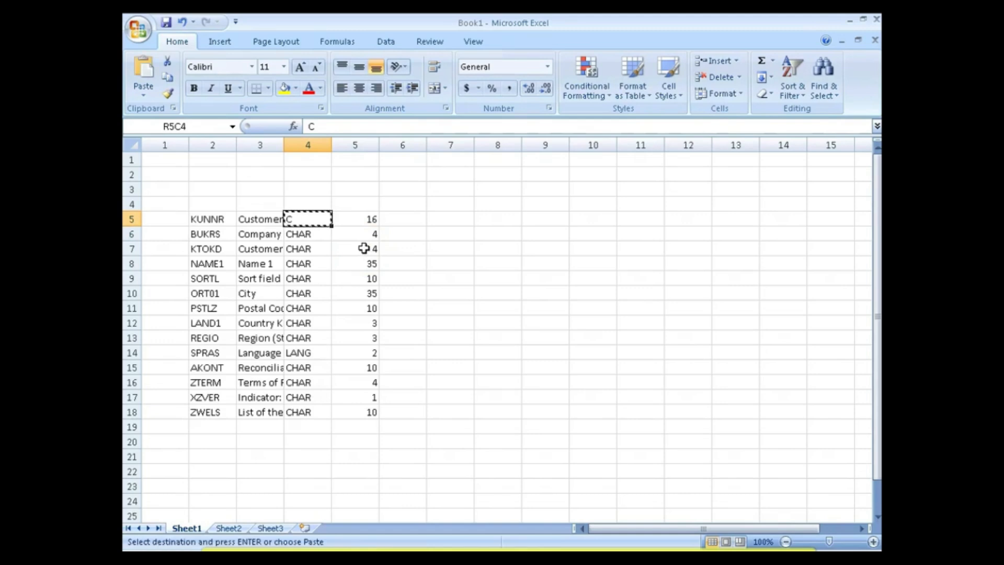
{"action": "key", "text": "shift+Down"}
{"action": "key", "text": "shift+Down"}
{"action": "key", "text": "shift+Down"}
{"action": "key", "text": "shift+Down"}
{"action": "key", "text": "shift+Down"}
{"action": "key", "text": "shift+Down"}
{"action": "key", "text": "shift+Down"}
{"action": "key", "text": "shift+Down"}
{"action": "key", "text": "shift+Down"}
{"action": "key", "text": "shift+Down"}
{"action": "key", "text": "shift+Down"}
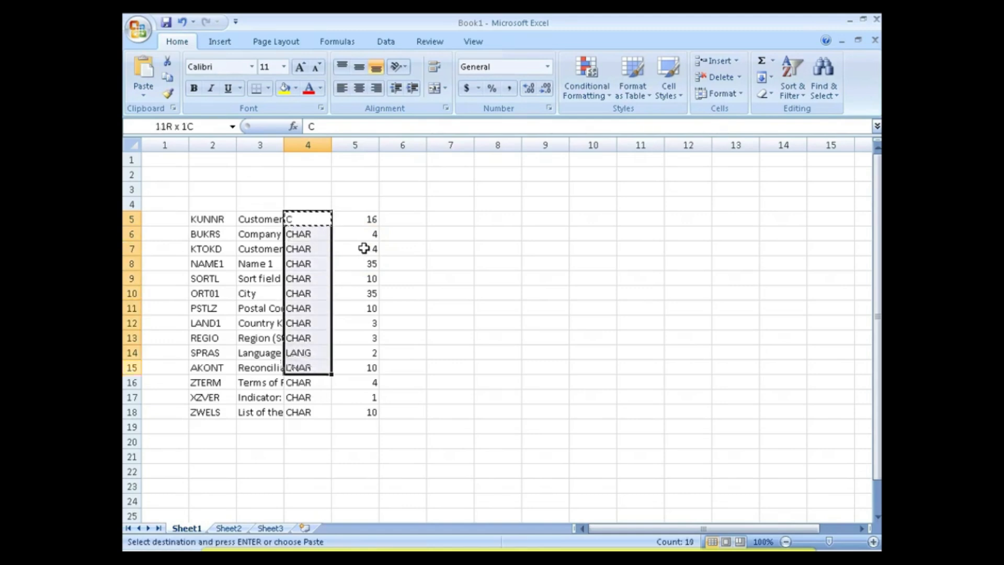
{"action": "key", "text": "shift+Down"}
{"action": "key", "text": "shift+Down"}
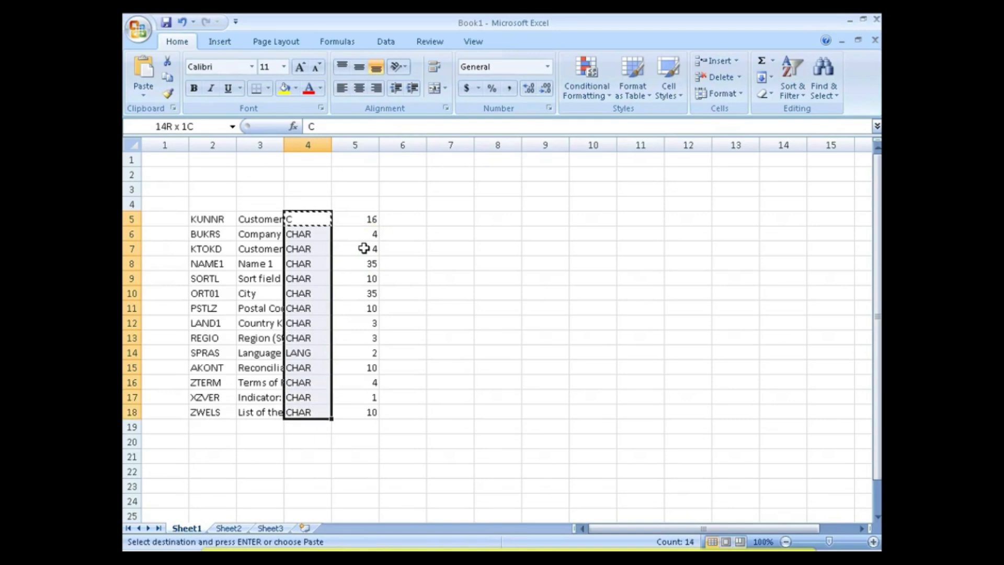
{"action": "key", "text": "ctrl+c"}
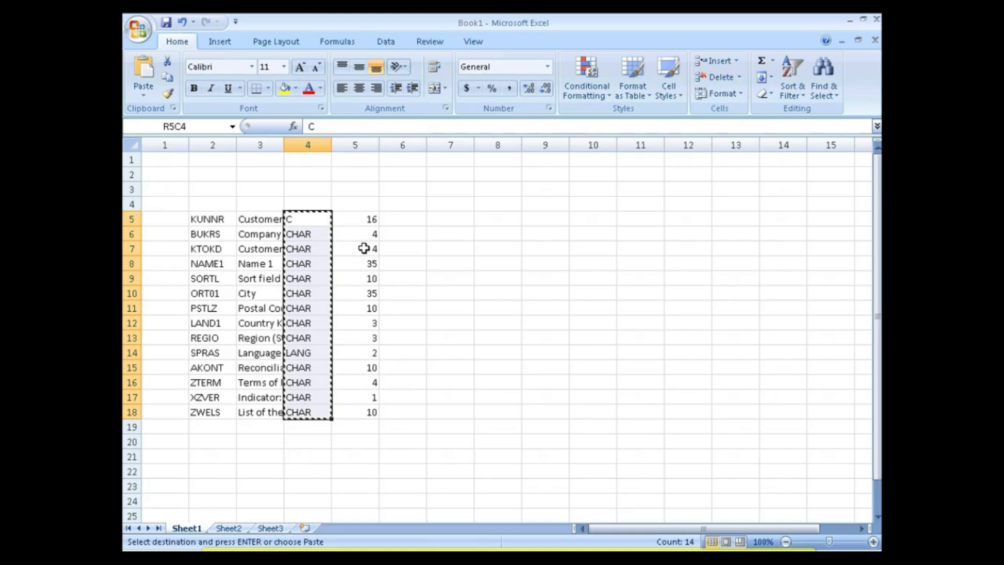
{"action": "key", "text": "Escape"}
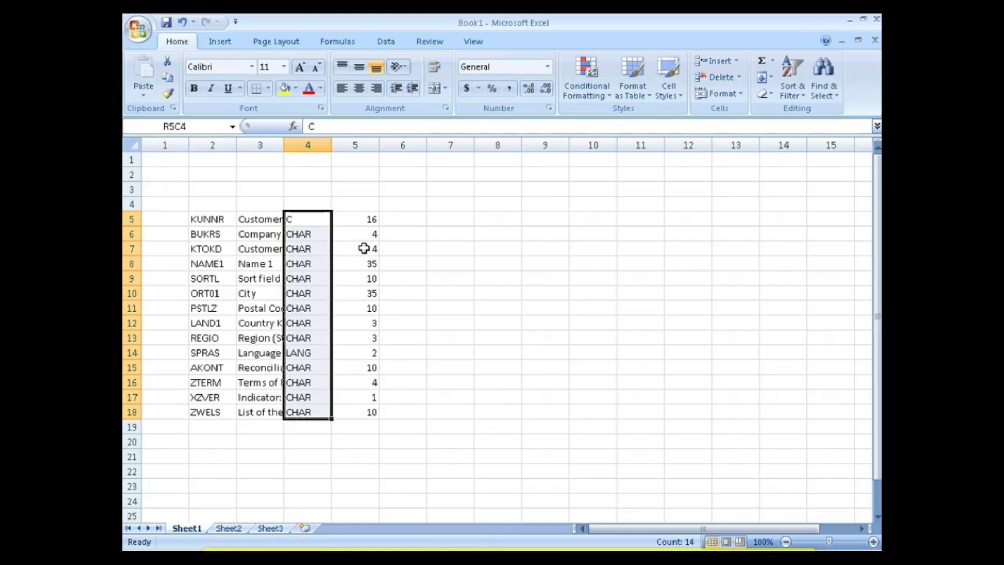
{"action": "key", "text": "Left"}
{"action": "key", "text": "Right"}
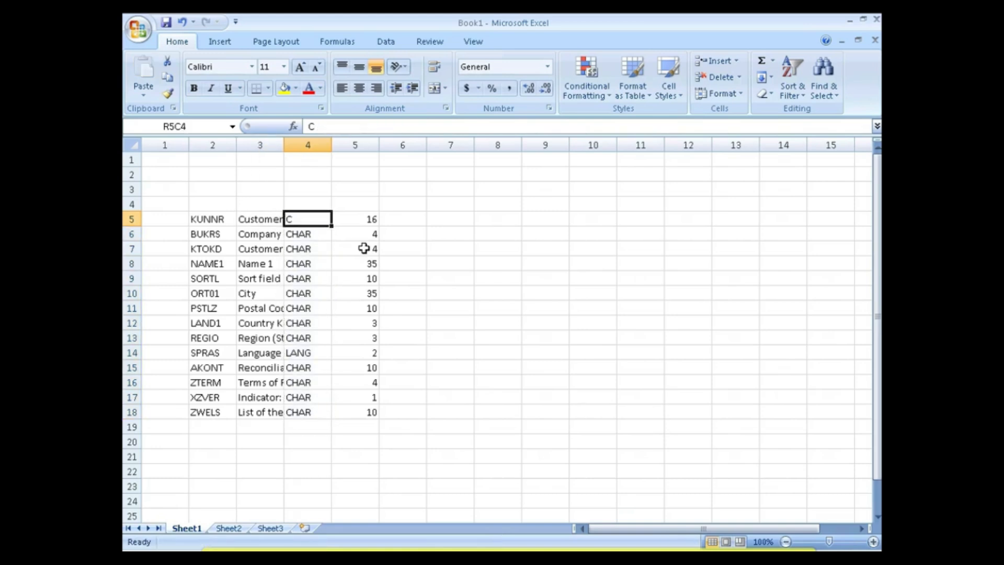
Copy the type C from KUNNR in R5C4 to all field rows down to ZWELS in row 18.
{"action": "key", "text": "ctrl+c"}
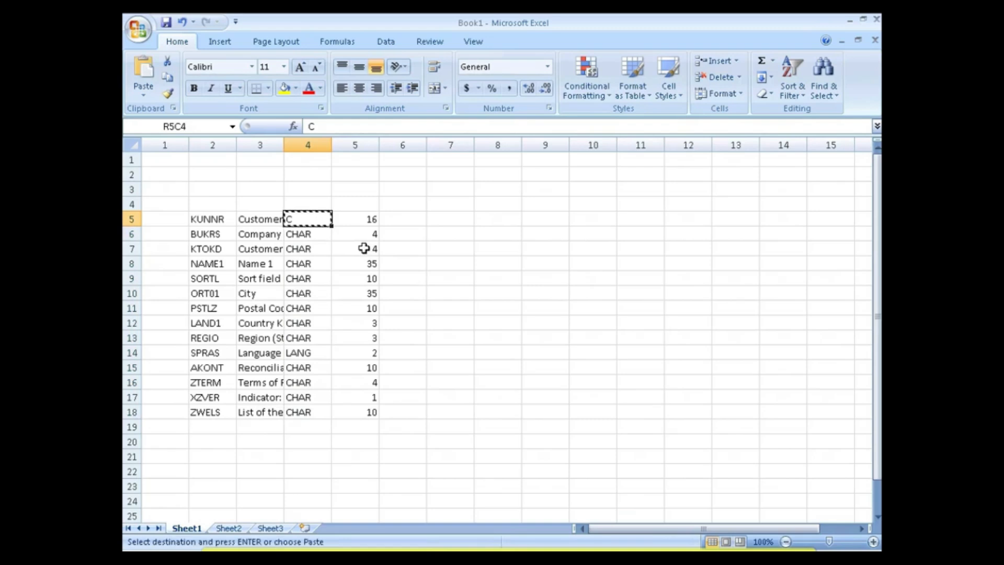
{"action": "key", "text": "shift+Down"}
{"action": "key", "text": "shift+Down"}
{"action": "key", "text": "shift+Down"}
{"action": "key", "text": "shift+Down"}
{"action": "key", "text": "shift+Down"}
{"action": "key", "text": "shift+Down"}
{"action": "key", "text": "shift+Down"}
{"action": "key", "text": "shift+Down"}
{"action": "key", "text": "shift+Down"}
{"action": "key", "text": "shift+Down"}
{"action": "key", "text": "shift+Down"}
{"action": "key", "text": "shift+Down"}
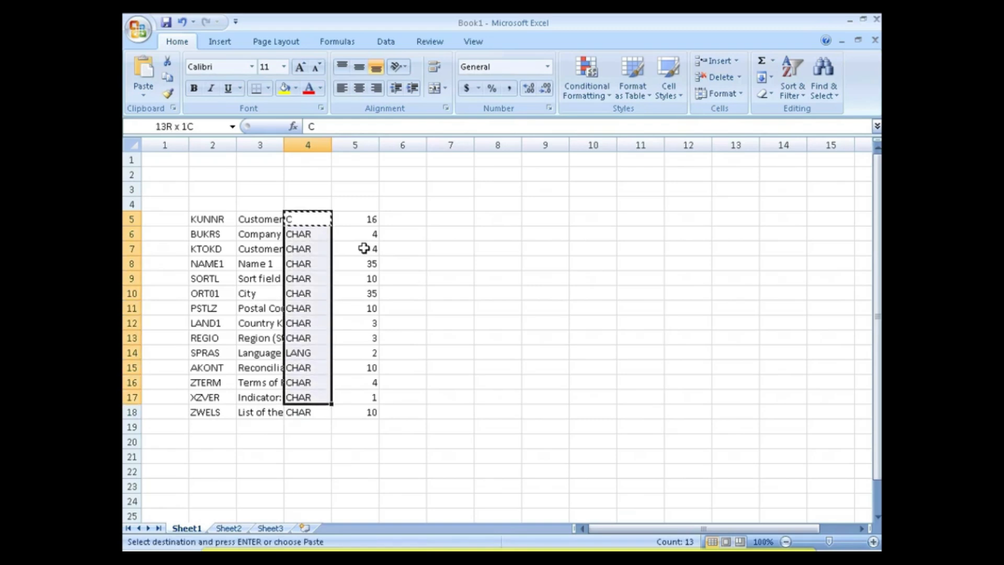
{"action": "key", "text": "shift+Down"}
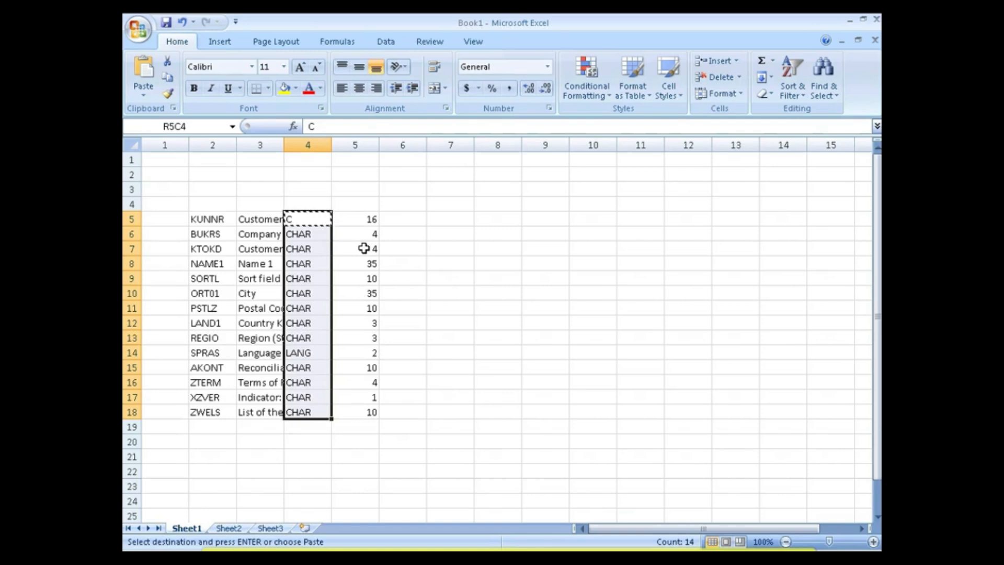
{"action": "key", "text": "ctrl+v"}
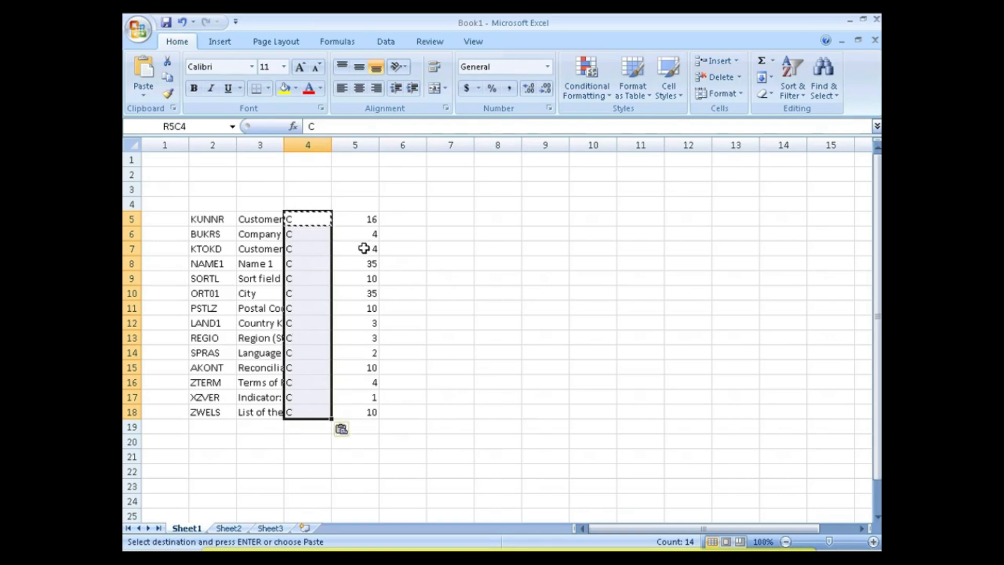
Copy the types and lengths of all fields from Excel into the Type and Length columns of ZCUST_SRC in SAP.
{"action": "key", "text": "shift+Right"}
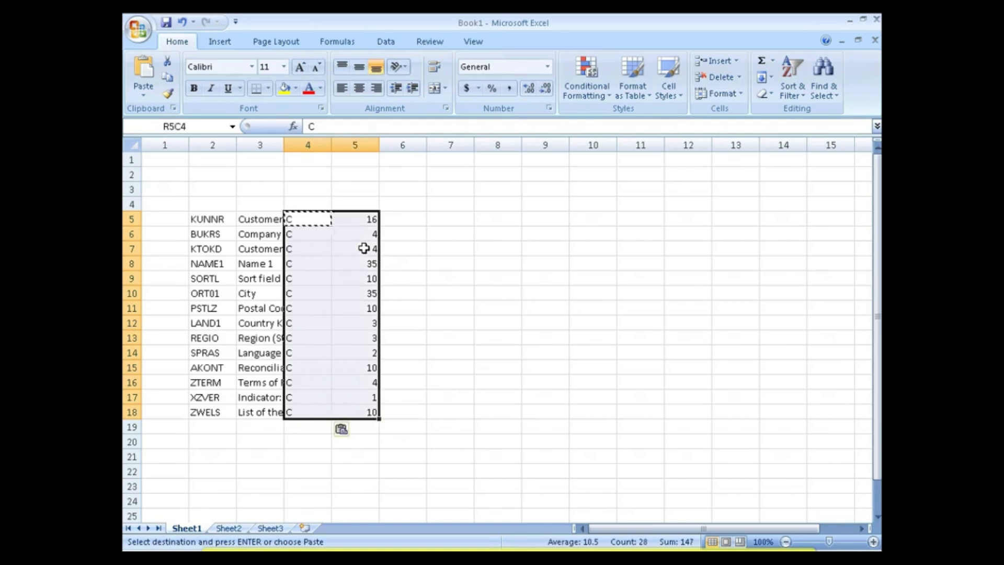
{"action": "key", "text": "ctrl+c"}
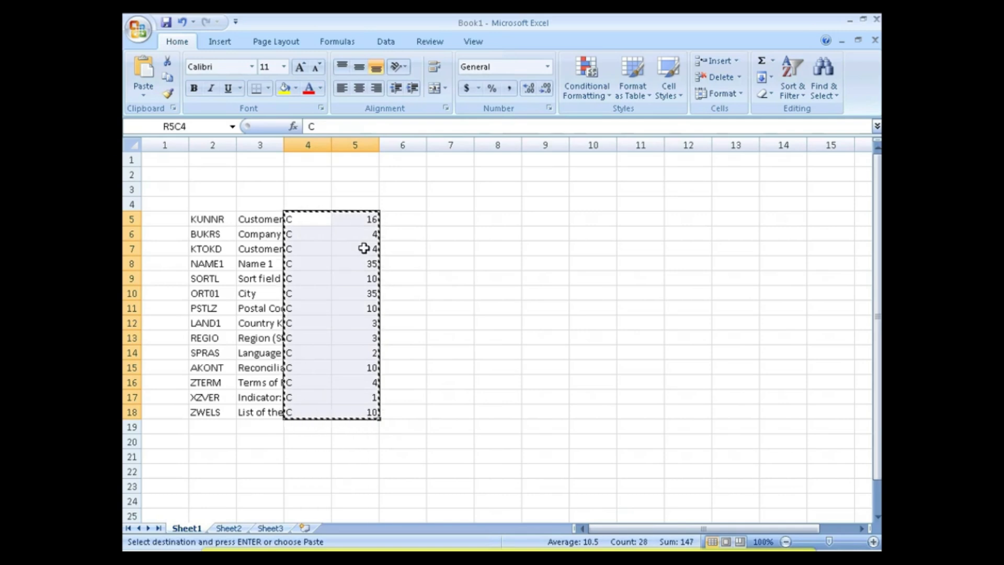
{"action": "key", "text": "alt+Tab"}
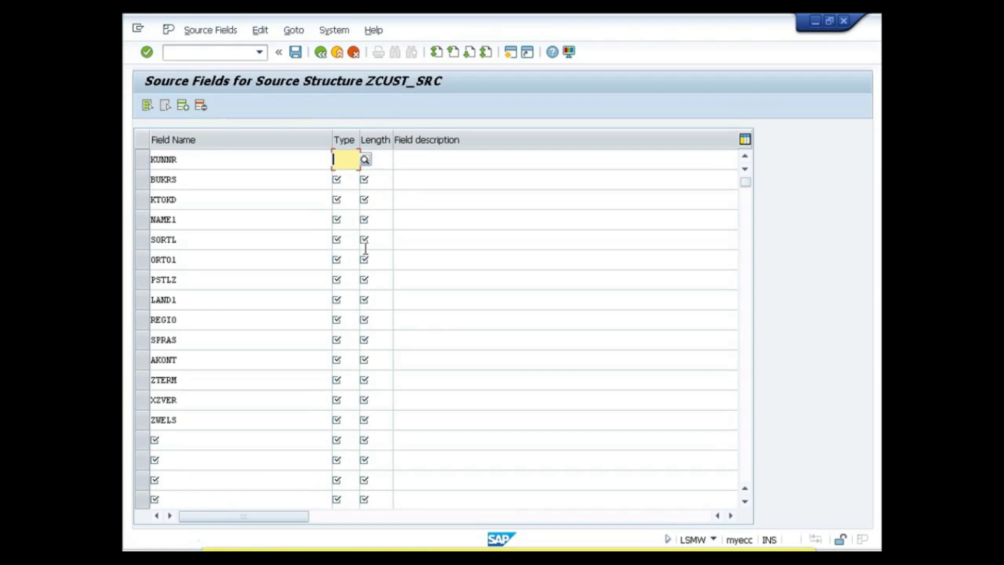
{"action": "key", "text": "ctrl+v"}
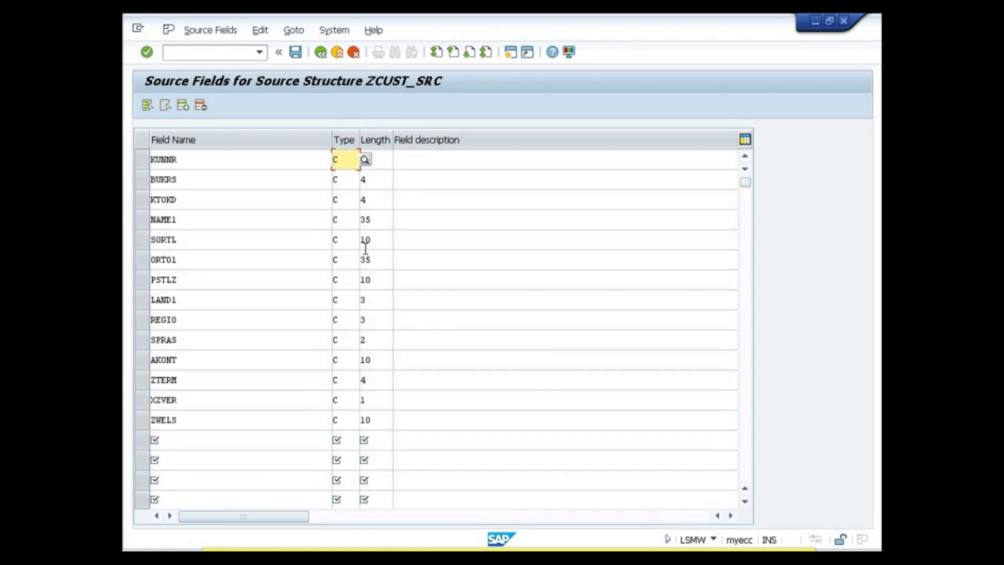
Leave the field descriptions blank for SAP to fill in from the field names, and check the description of ZTERM.
{"action": "left_click", "coordinate": [412, 162]}
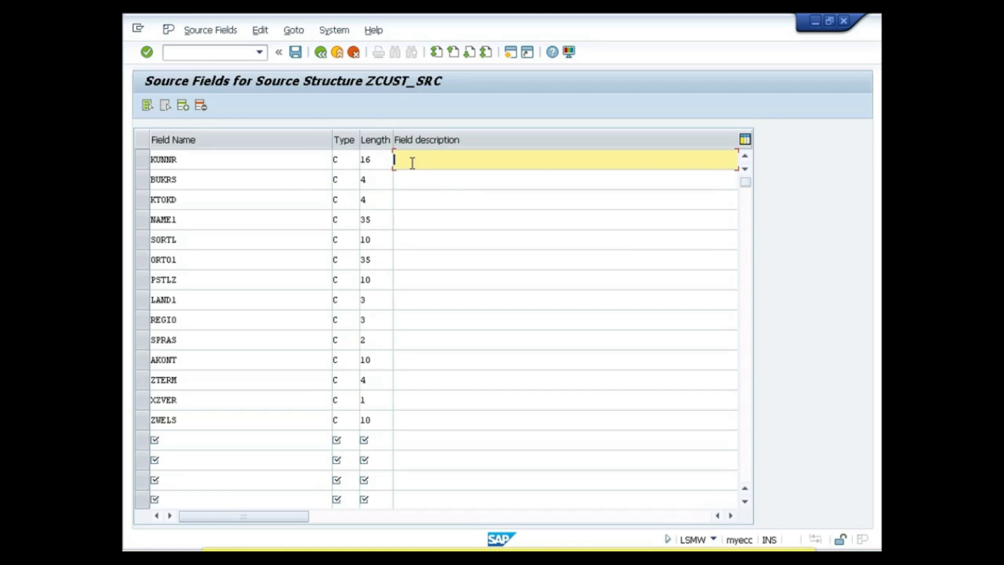
{"action": "key", "text": "Return"}
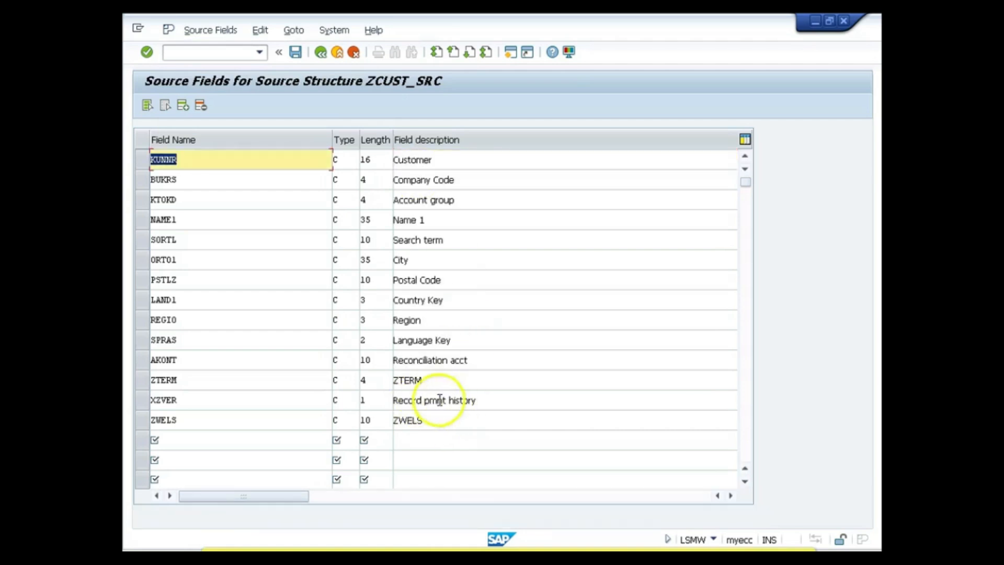
{"action": "left_click", "coordinate": [434, 381]}
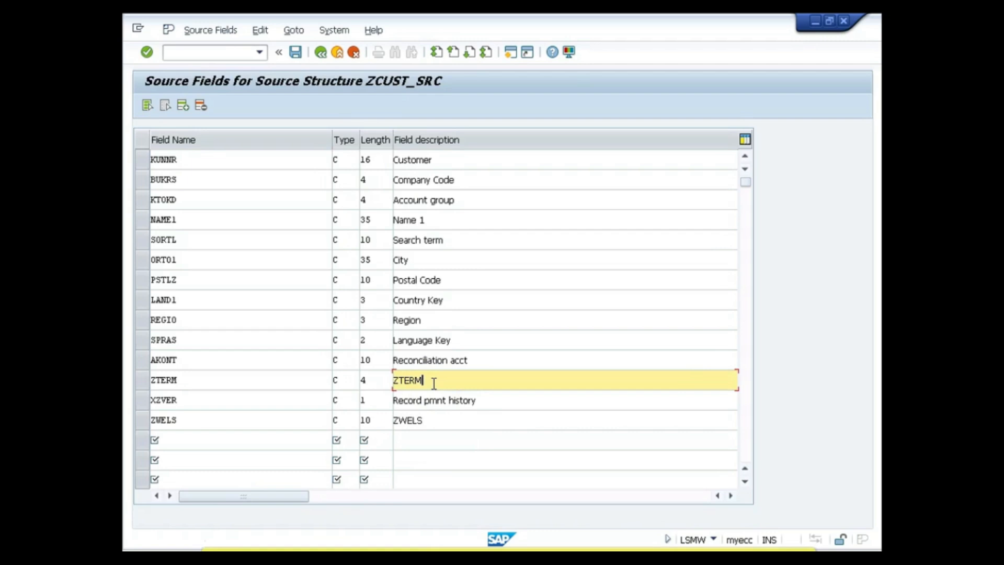
{"action": "left_click", "coordinate": [293, 387]}
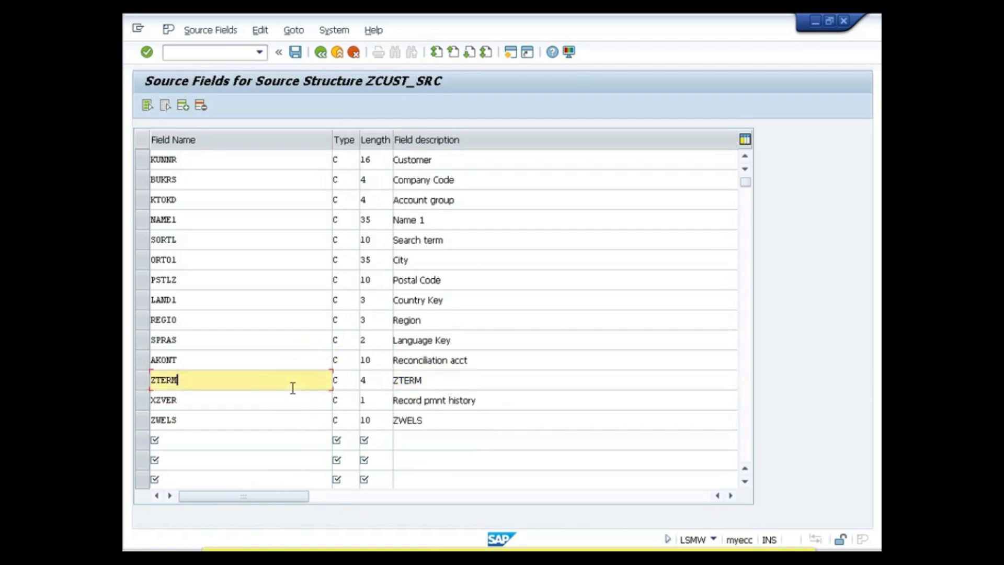
{"action": "left_click", "coordinate": [432, 382]}
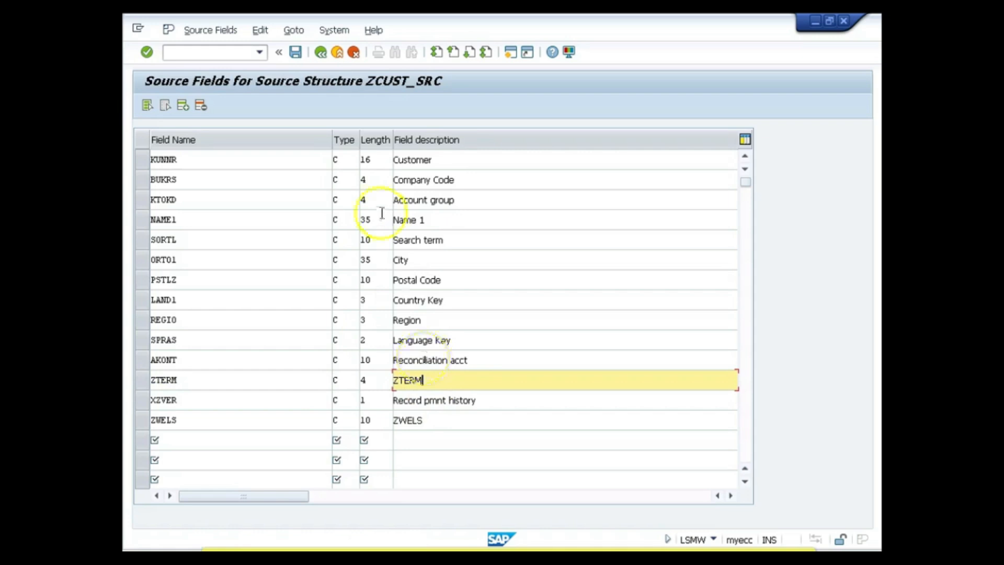
Save the source fields of ZCUST_SRC and return to the LSM Workbench process steps.
{"action": "left_click", "coordinate": [296, 50]}
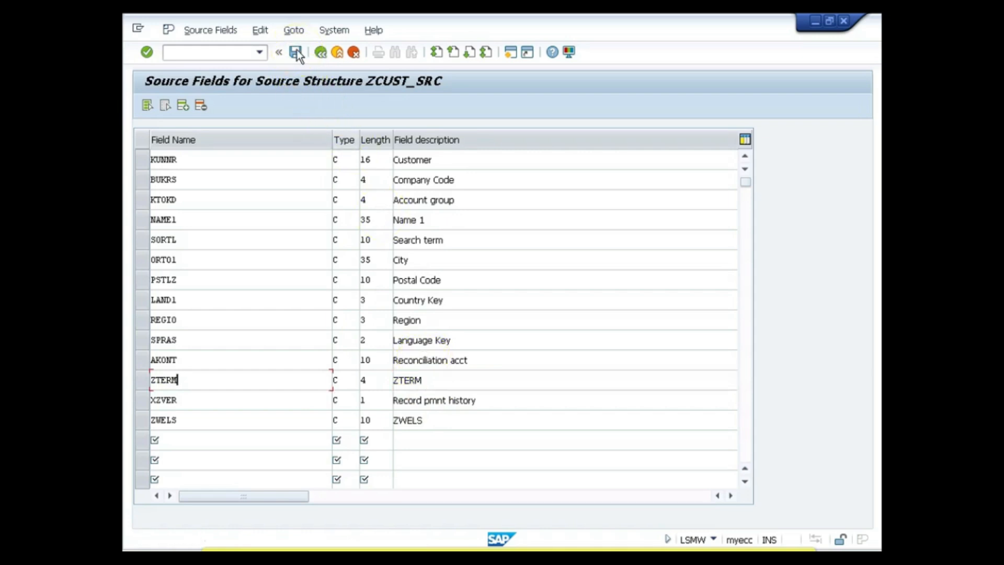
{"action": "left_click", "coordinate": [320, 52]}
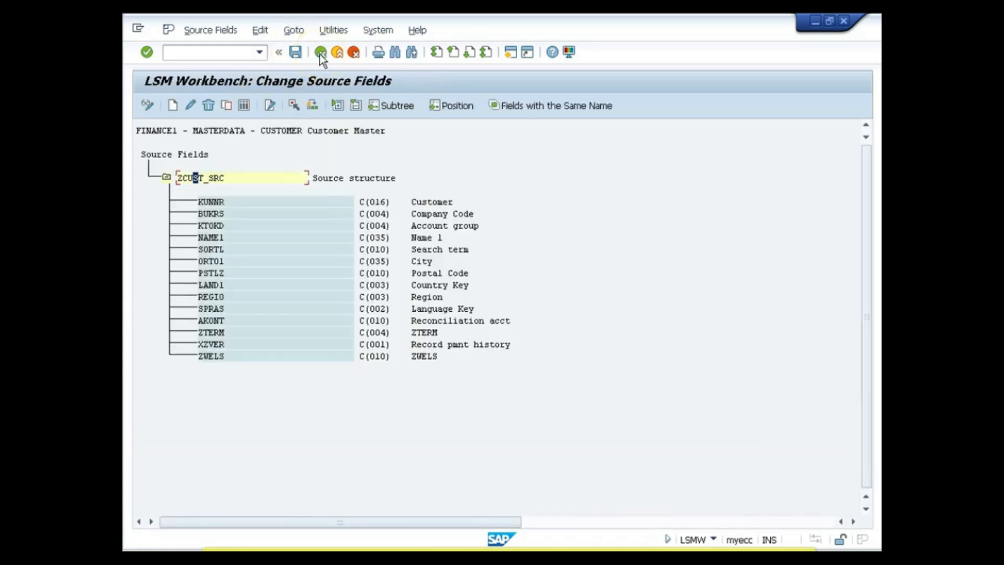
{"action": "left_click", "coordinate": [297, 52]}
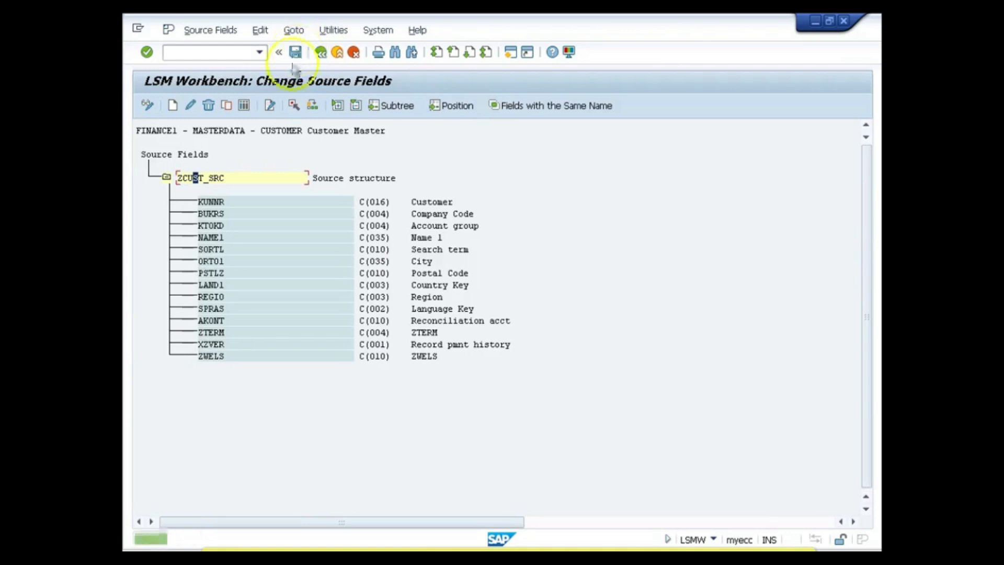
{"action": "left_click", "coordinate": [221, 204]}
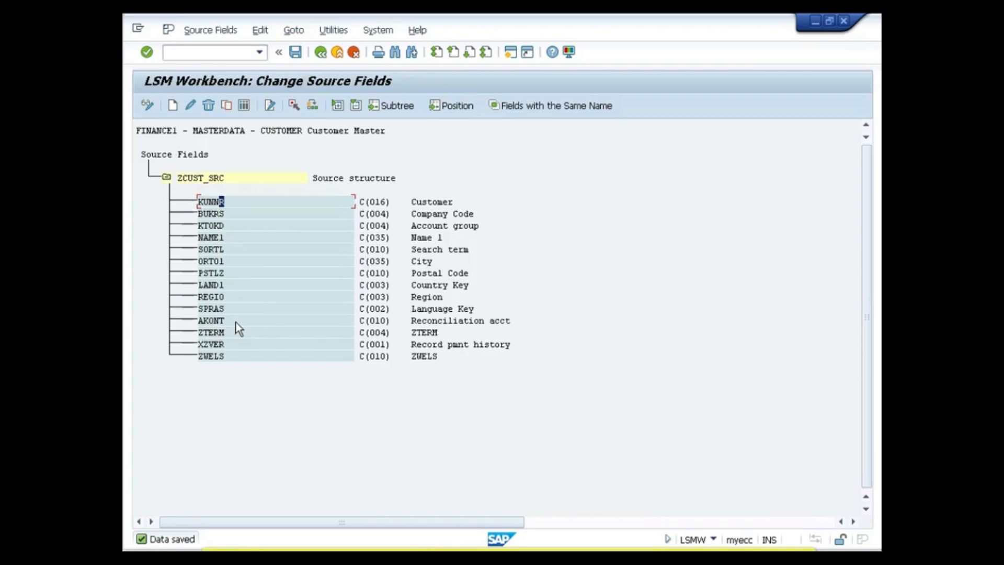
{"action": "left_click", "coordinate": [217, 213]}
{"action": "left_click", "coordinate": [296, 52]}
{"action": "left_click", "coordinate": [320, 52]}
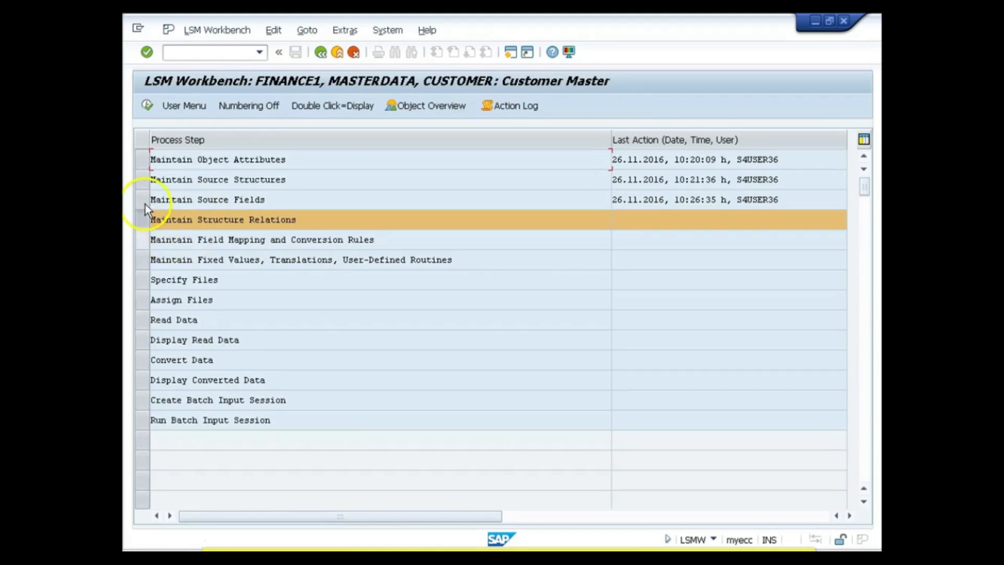
Open Maintain Structure Relations in change mode and try to create a relationship for target structure ZCUST1.
{"action": "left_click", "coordinate": [148, 102]}
{"action": "left_click", "coordinate": [147, 102]}
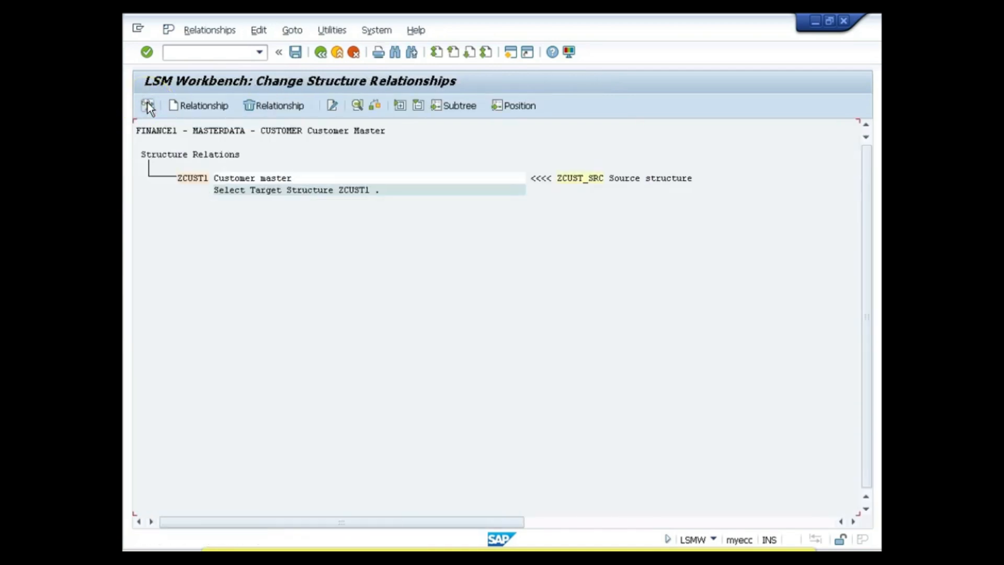
{"action": "left_click", "coordinate": [192, 178]}
{"action": "left_click", "coordinate": [207, 179]}
{"action": "left_click", "coordinate": [231, 181]}
{"action": "left_click", "coordinate": [208, 106]}
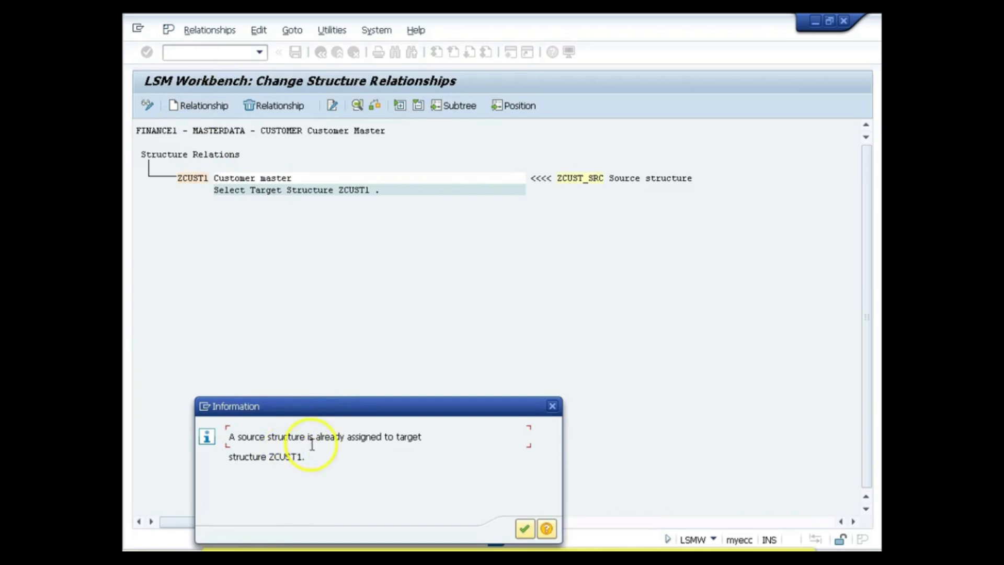
{"action": "left_click", "coordinate": [524, 529]}
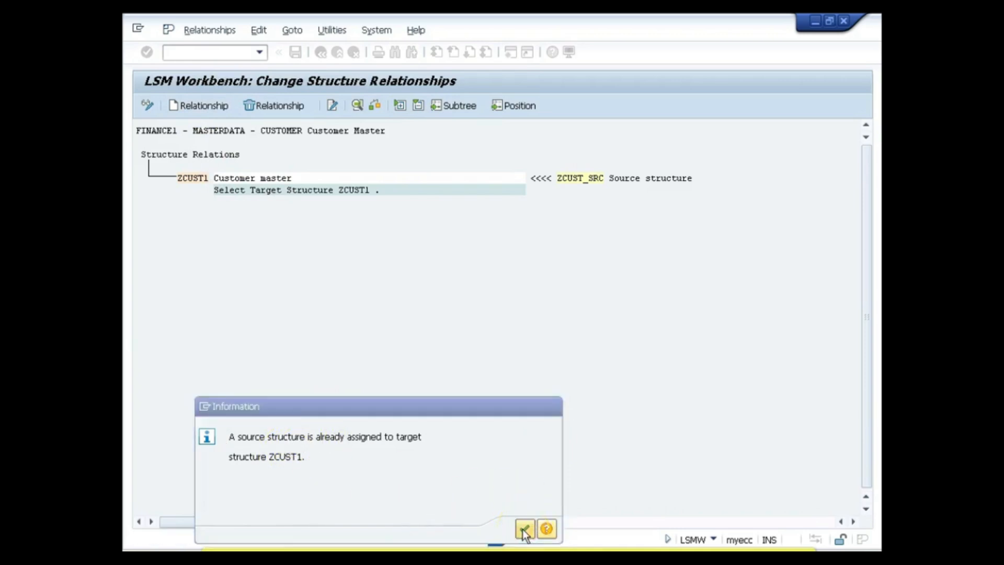
Save the structure relations and open Maintain Field Mapping and Conversion Rules in change mode.
{"action": "left_click", "coordinate": [297, 54]}
{"action": "left_click", "coordinate": [319, 53]}
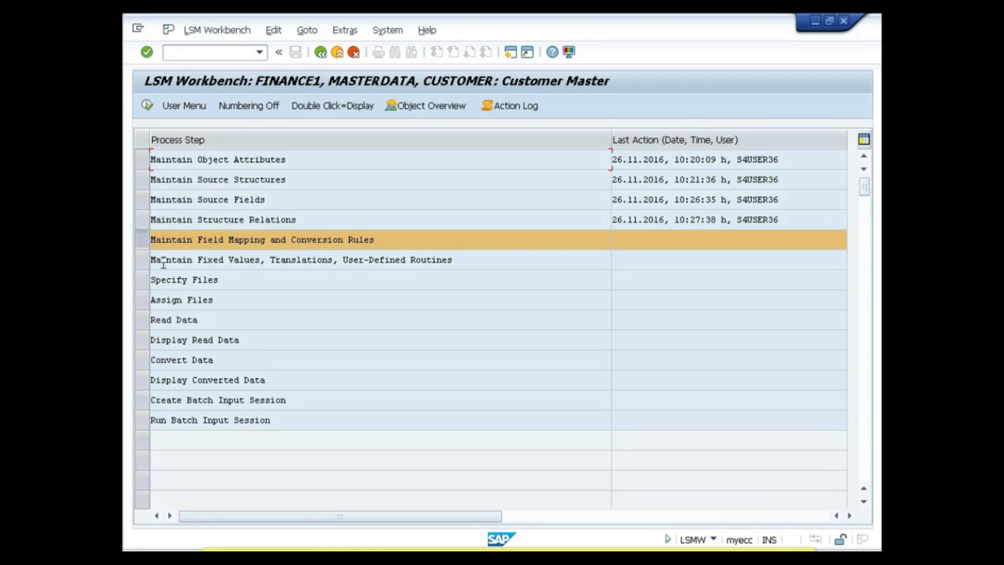
{"action": "left_click", "coordinate": [148, 105]}
{"action": "left_click", "coordinate": [148, 104]}
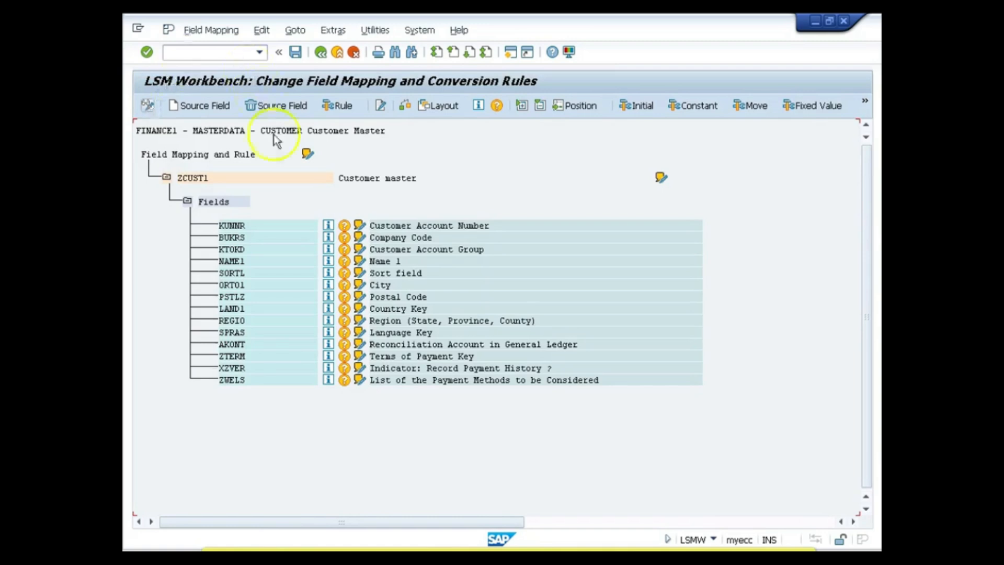
Assign source field KUNNR of ZCUST_SRC to the target field KUNNR of ZCUST1.
{"action": "left_click", "coordinate": [194, 177]}
{"action": "left_click", "coordinate": [232, 226]}
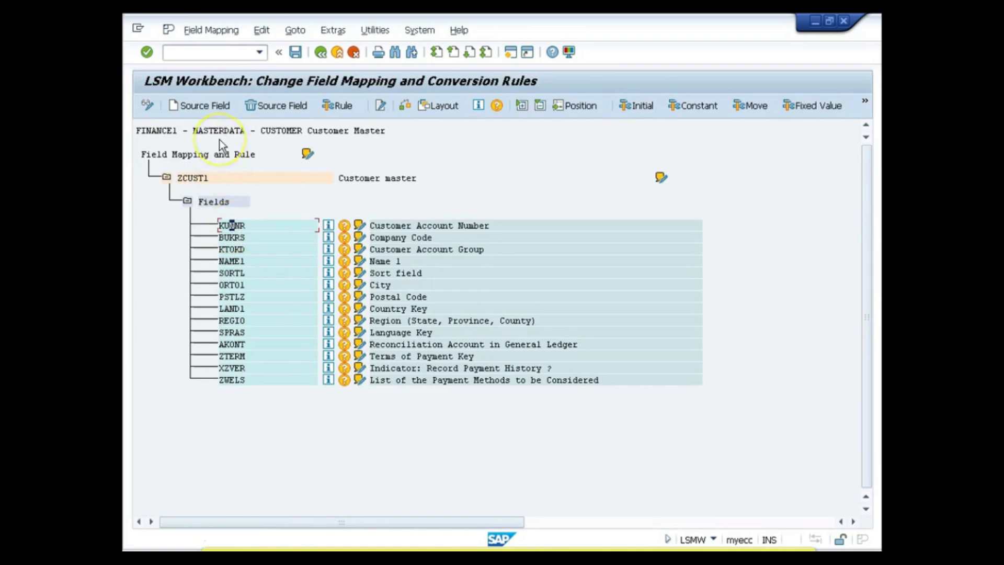
{"action": "left_click", "coordinate": [208, 105]}
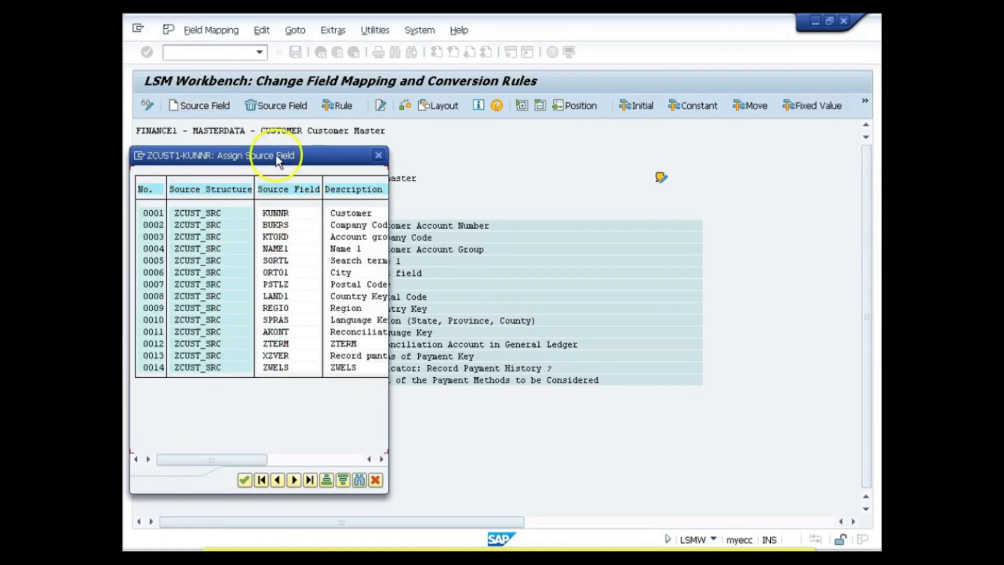
{"action": "left_click_drag", "start_coordinate": [269, 155], "coordinate": [571, 150]}
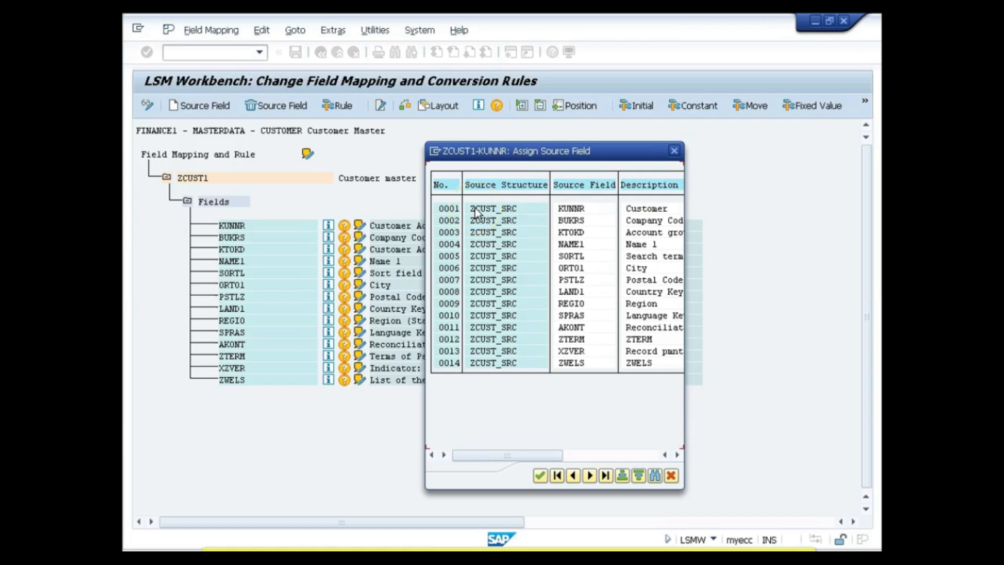
{"action": "left_click", "coordinate": [672, 476]}
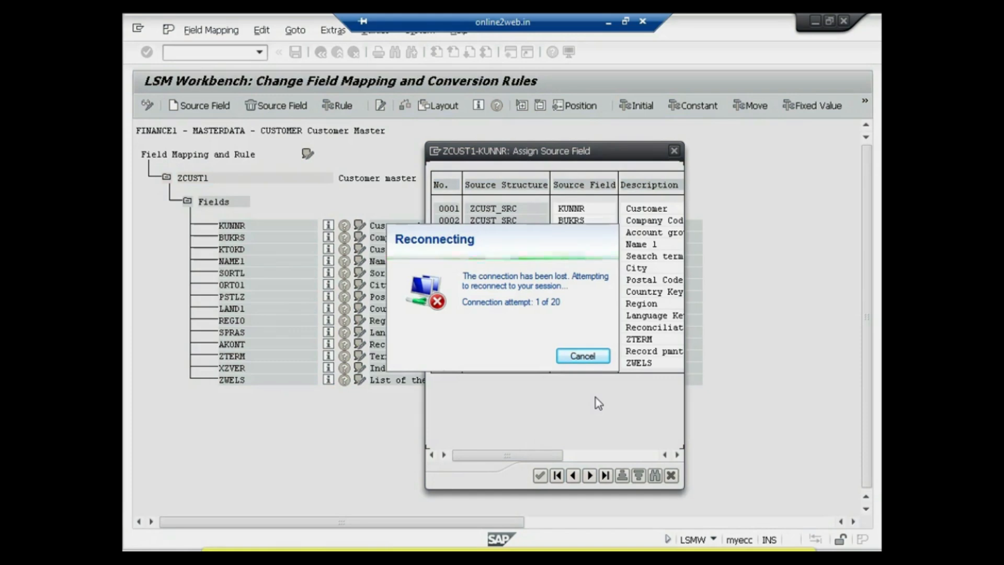
{"action": "left_click", "coordinate": [159, 545]}
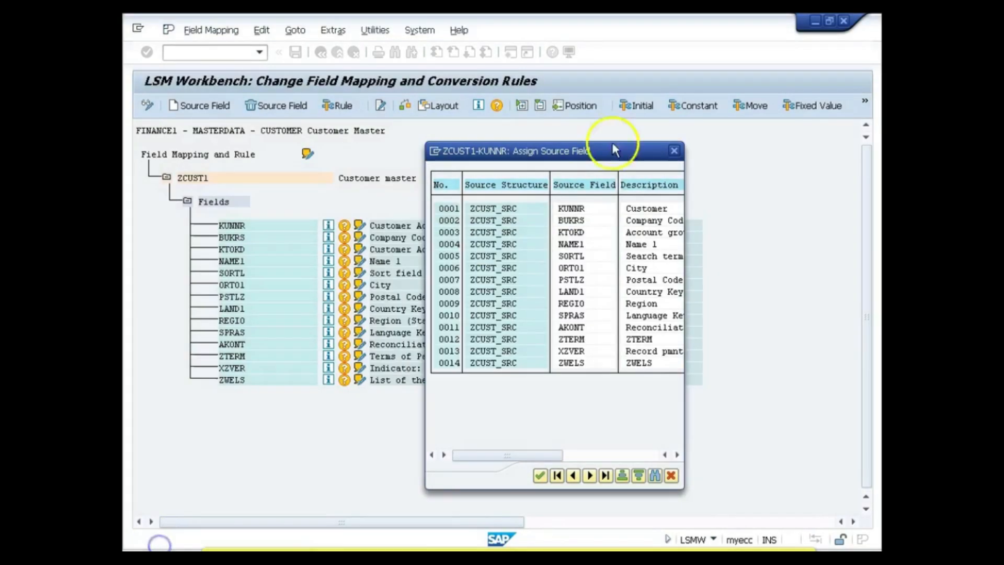
{"action": "left_click", "coordinate": [524, 210]}
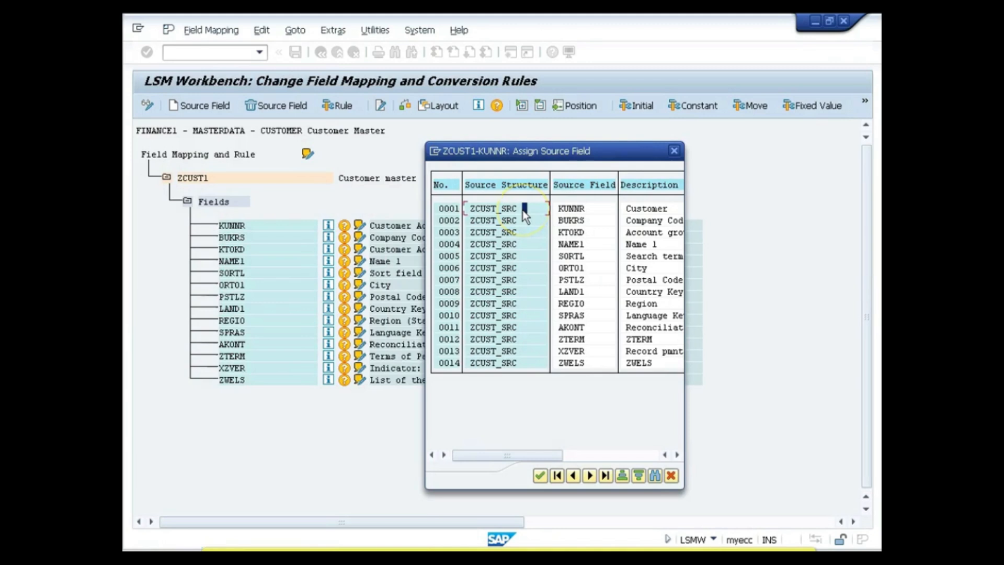
{"action": "double_click", "coordinate": [513, 208]}
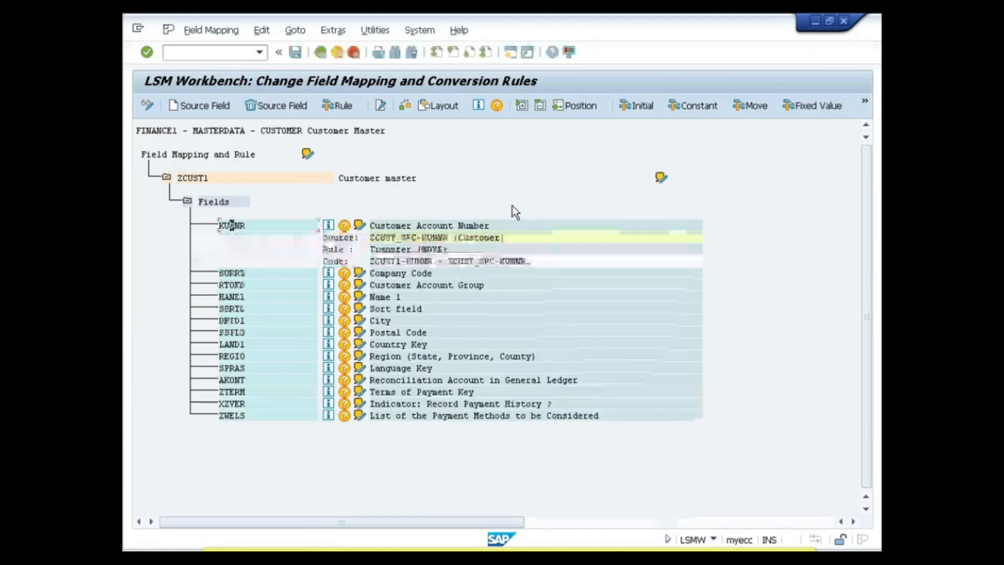
{"action": "left_click", "coordinate": [275, 238]}
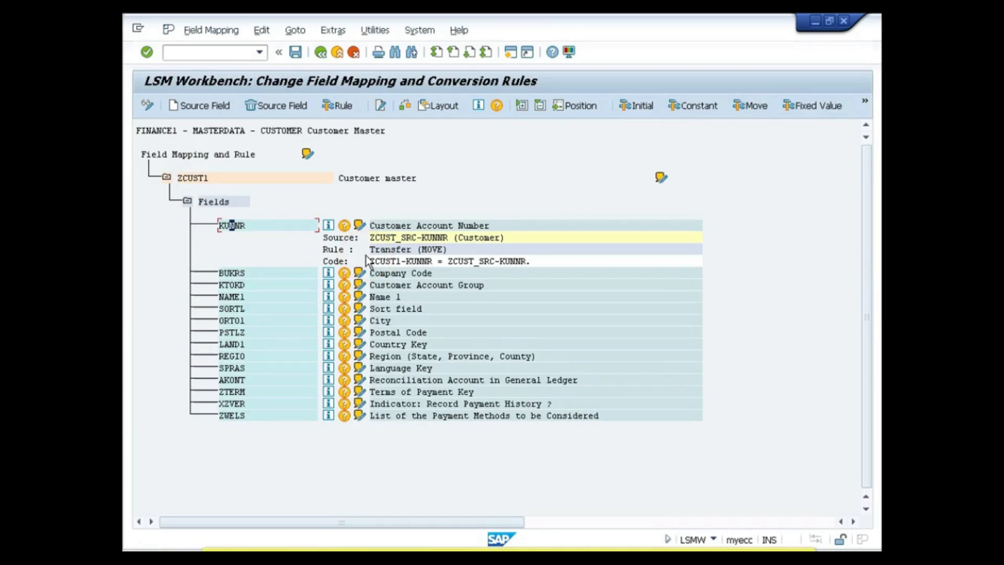
{"action": "left_click", "coordinate": [286, 232]}
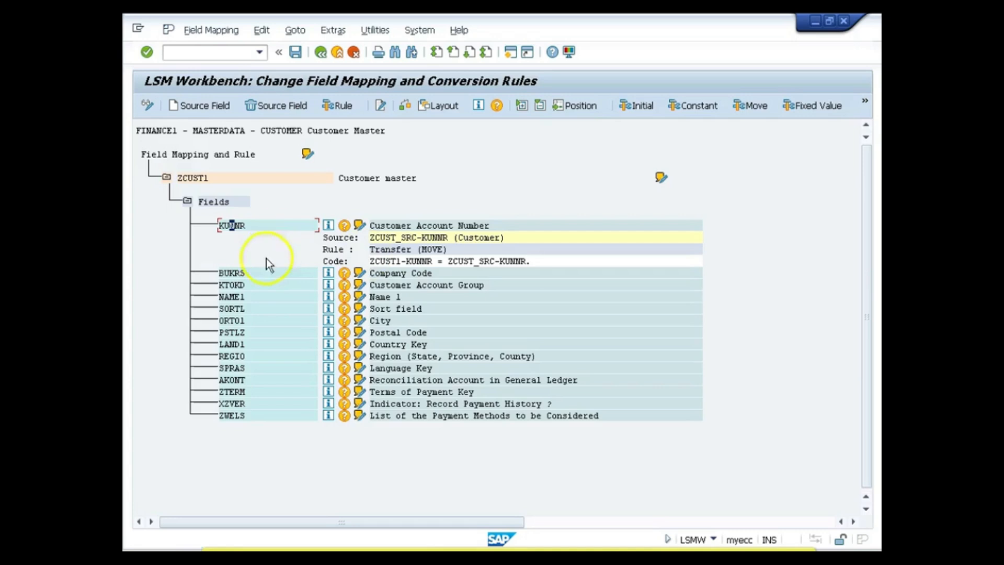
{"action": "left_click", "coordinate": [252, 272]}
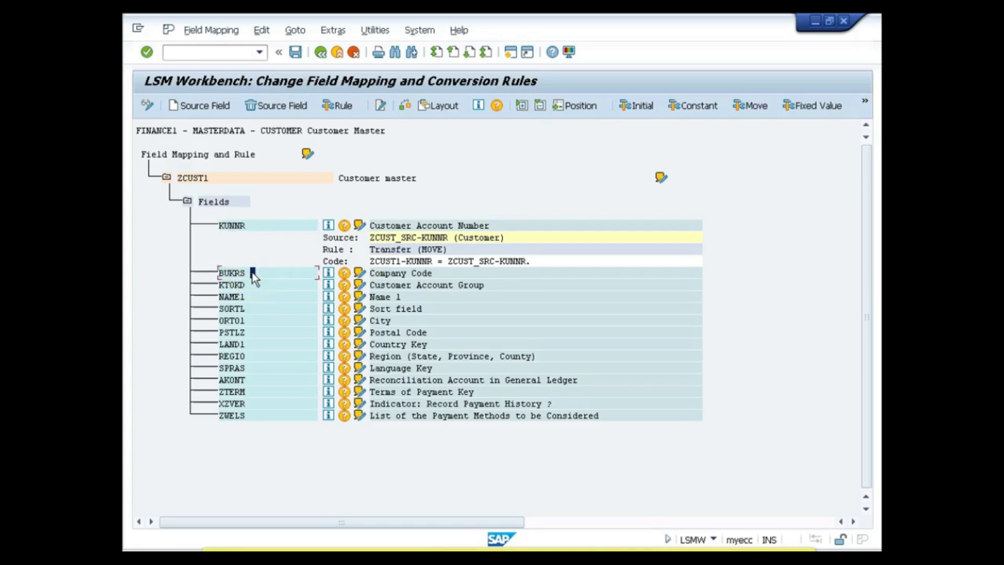
Start auto field mapping from target field KUNNR, matching initial fields with the same name by Transfer (MOVE), with confirmation.
{"action": "left_click", "coordinate": [236, 225]}
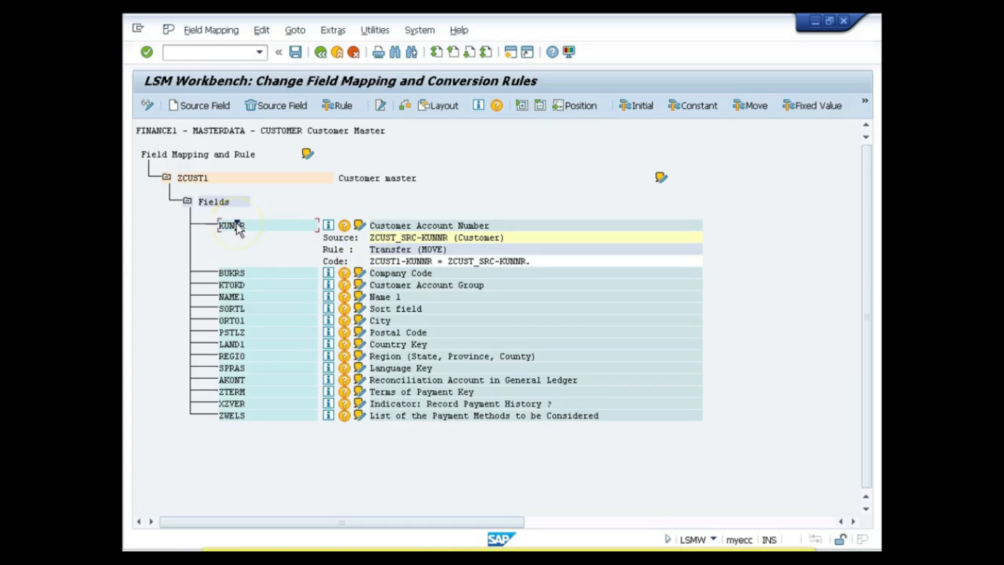
{"action": "left_click", "coordinate": [325, 32]}
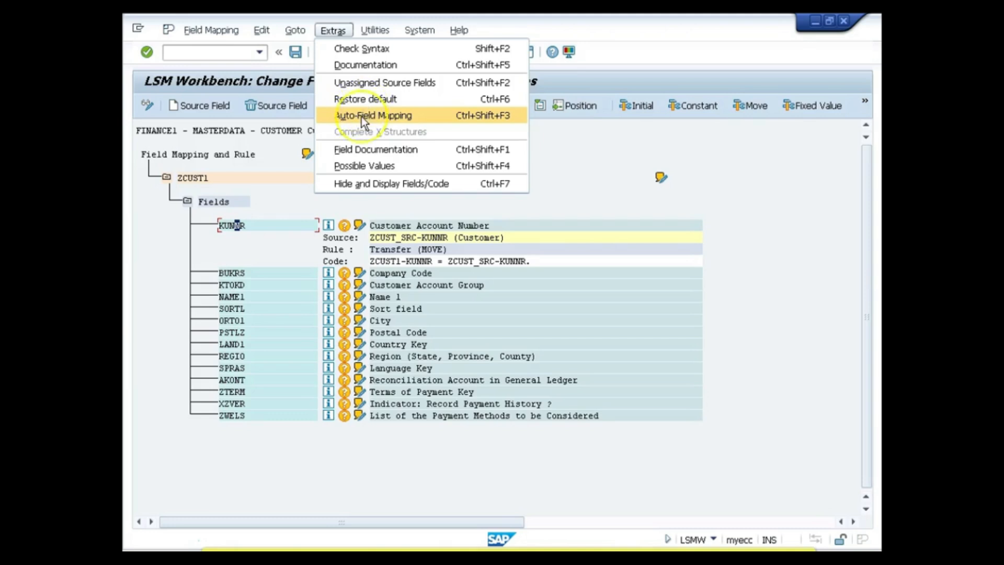
{"action": "left_click", "coordinate": [362, 117]}
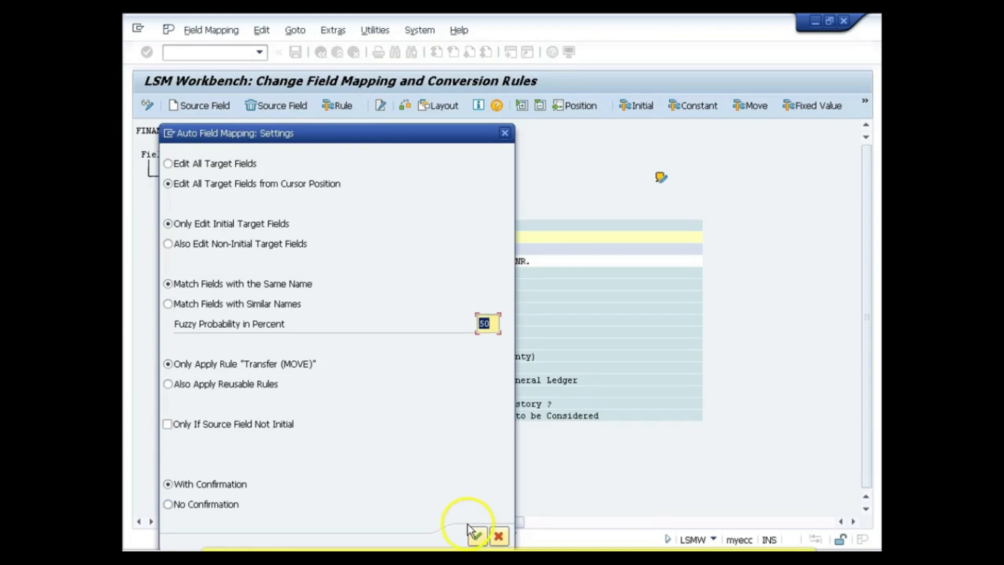
{"action": "left_click", "coordinate": [477, 536]}
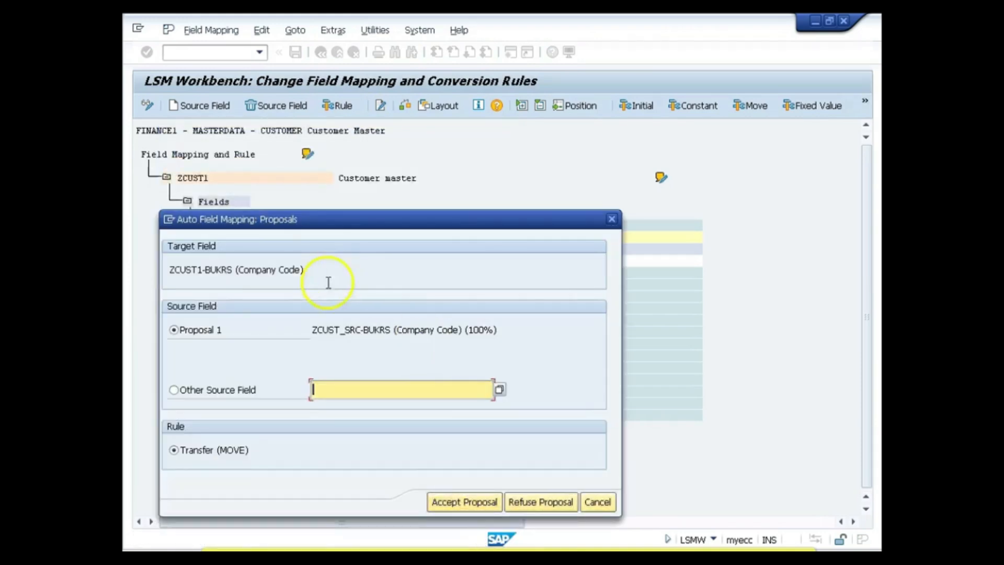
{"action": "left_click_drag", "start_coordinate": [306, 223], "coordinate": [564, 118]}
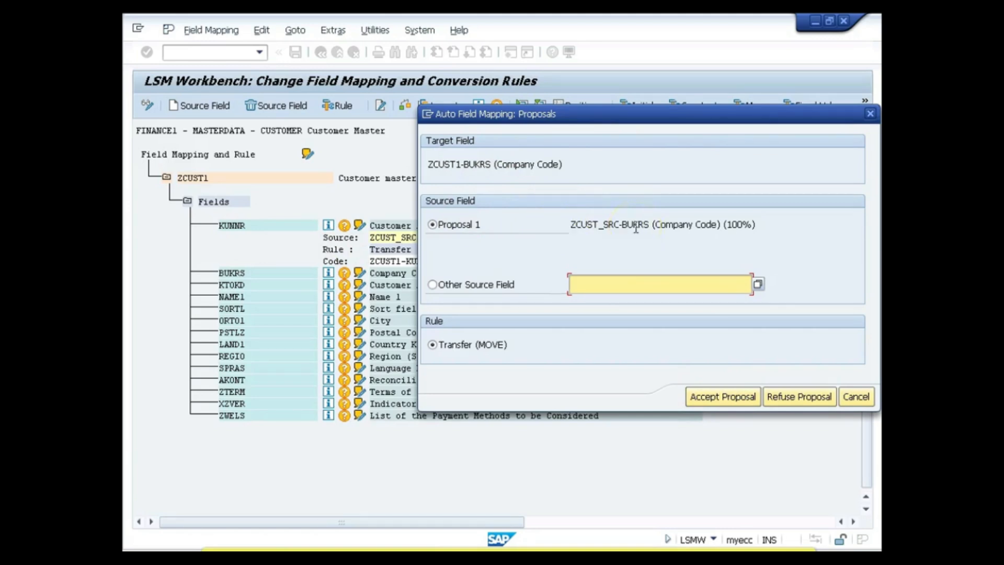
Accept the proposed ZCUST_SRC source field with Transfer (MOVE) for each ZCUST1 target field from BUKRS to ZWELS and finish the auto mapping.
{"action": "left_click", "coordinate": [713, 401]}
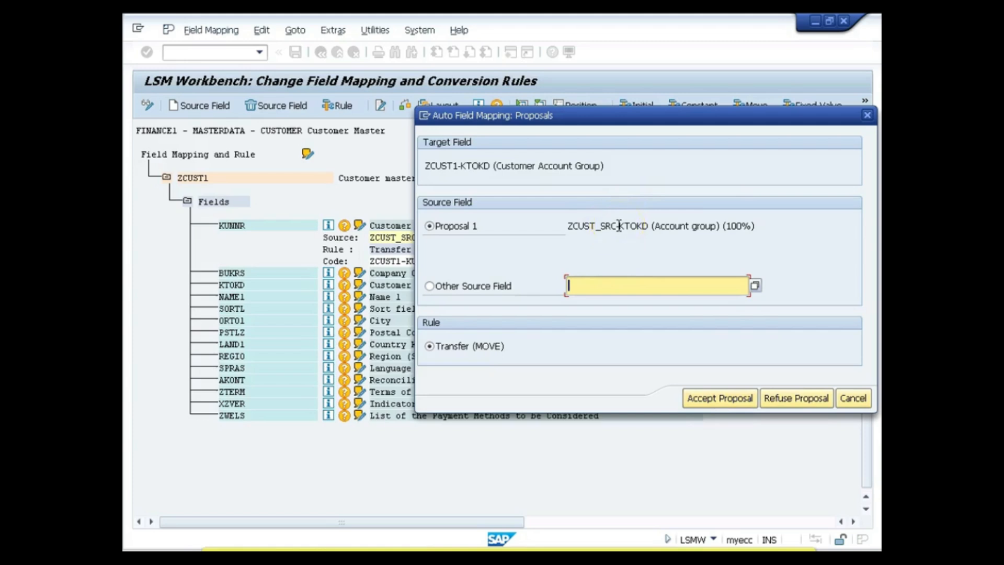
{"action": "left_click", "coordinate": [720, 398]}
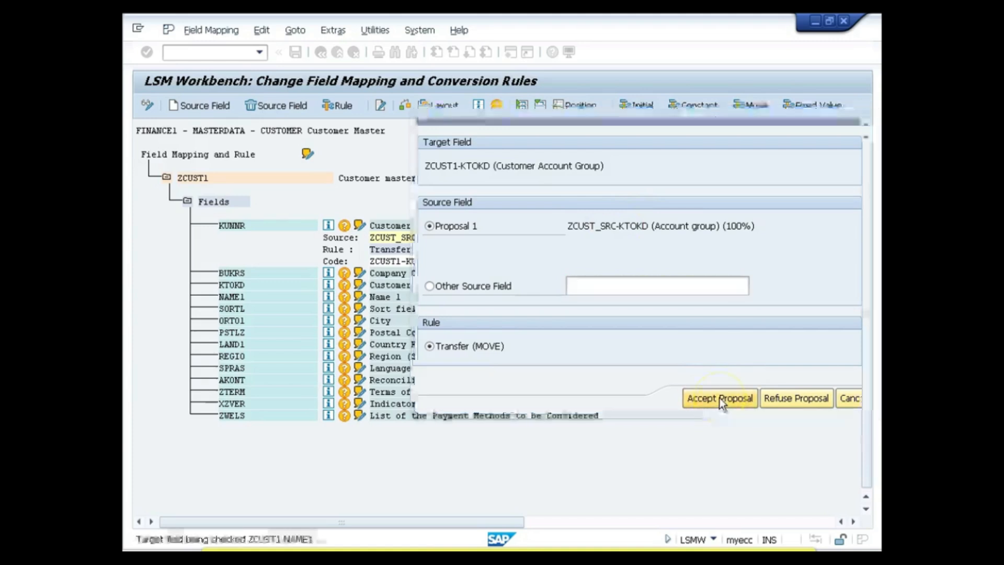
{"action": "left_click", "coordinate": [720, 398]}
{"action": "left_click", "coordinate": [719, 397]}
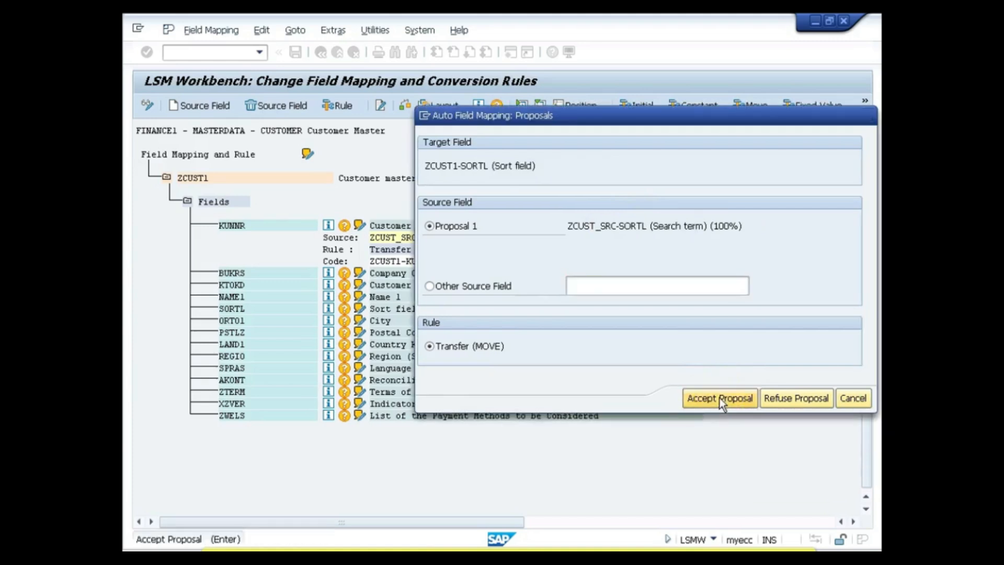
{"action": "left_click", "coordinate": [720, 398]}
{"action": "left_click", "coordinate": [720, 397]}
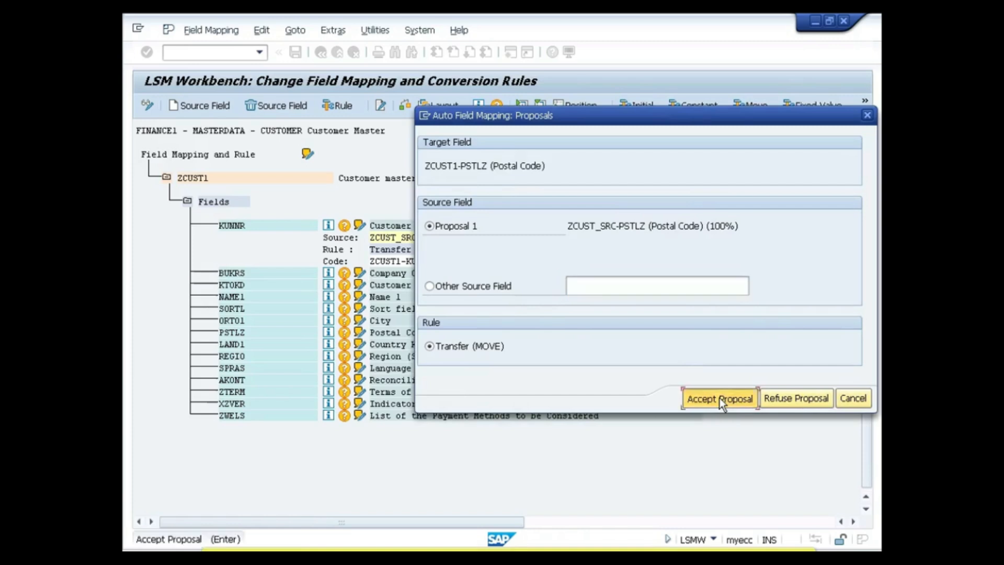
{"action": "left_click", "coordinate": [720, 398]}
{"action": "left_click", "coordinate": [720, 398]}
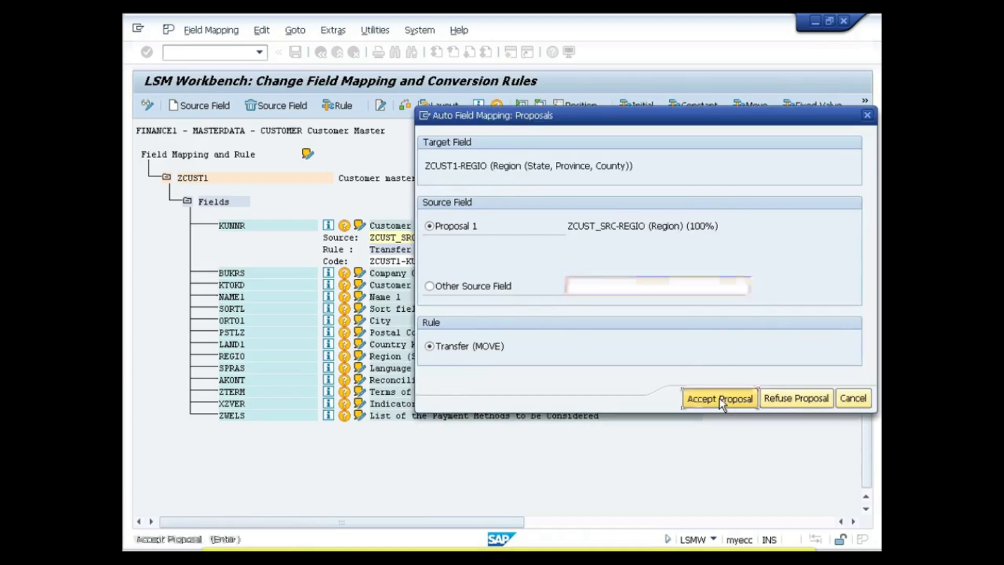
{"action": "left_click", "coordinate": [719, 397]}
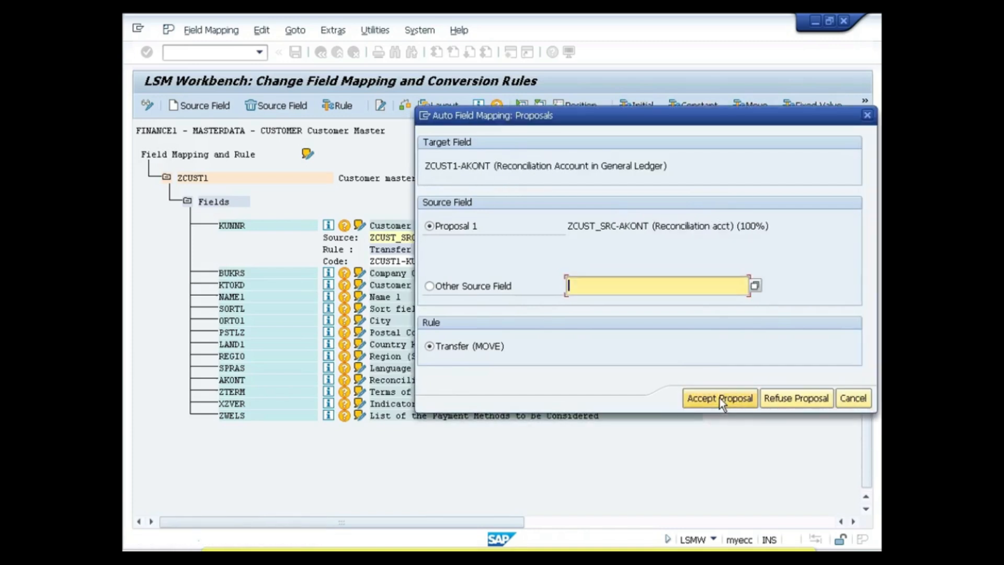
{"action": "left_click", "coordinate": [719, 398]}
{"action": "left_click", "coordinate": [720, 397]}
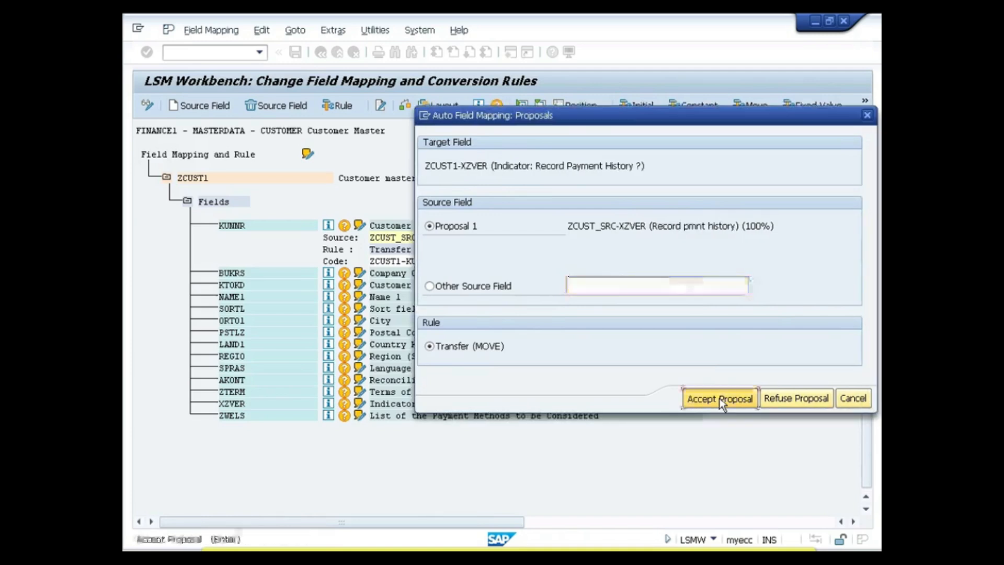
{"action": "left_click", "coordinate": [720, 398]}
{"action": "left_click", "coordinate": [720, 398]}
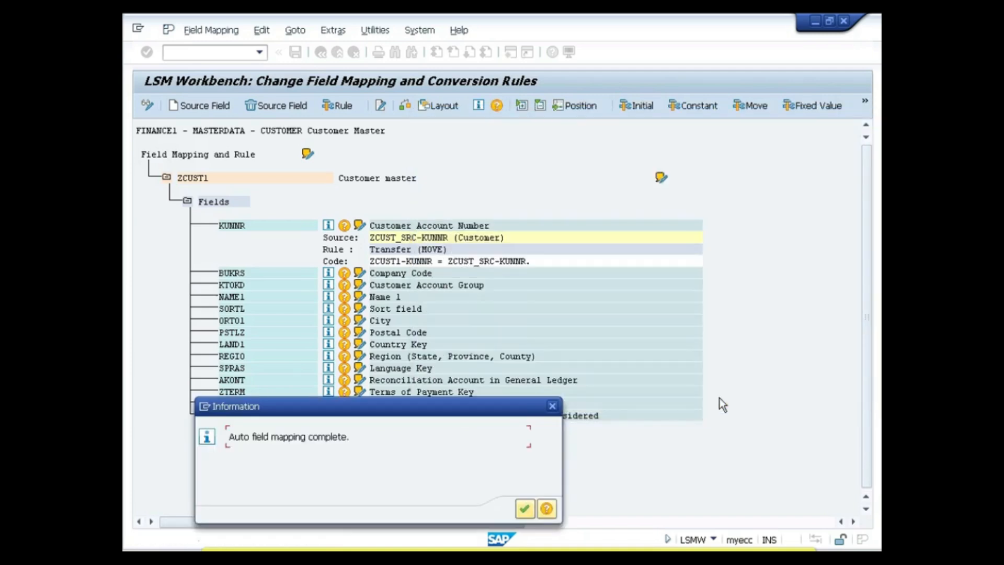
{"action": "left_click", "coordinate": [524, 509]}
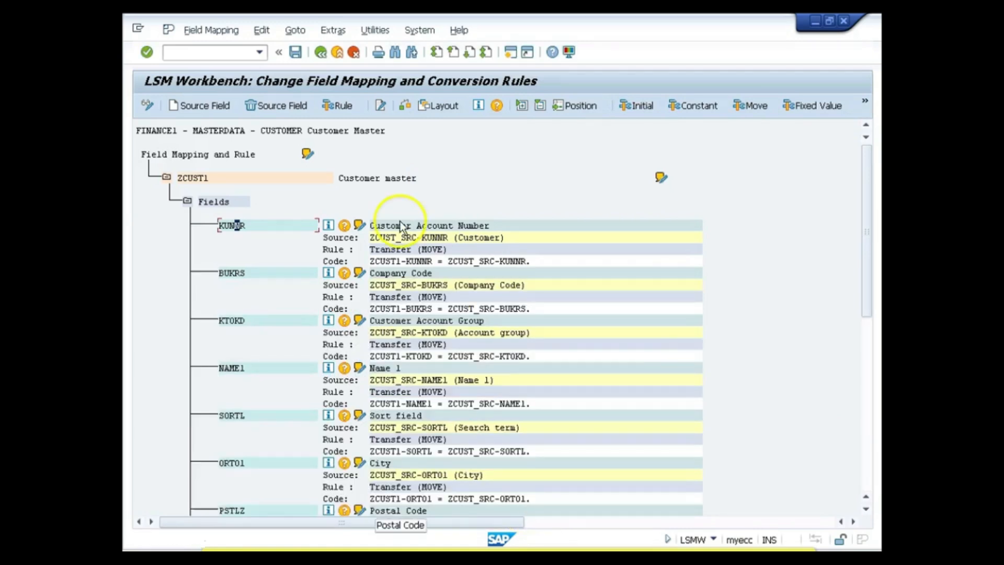
Check the field mapping for unassigned source fields.
{"action": "left_click", "coordinate": [331, 31]}
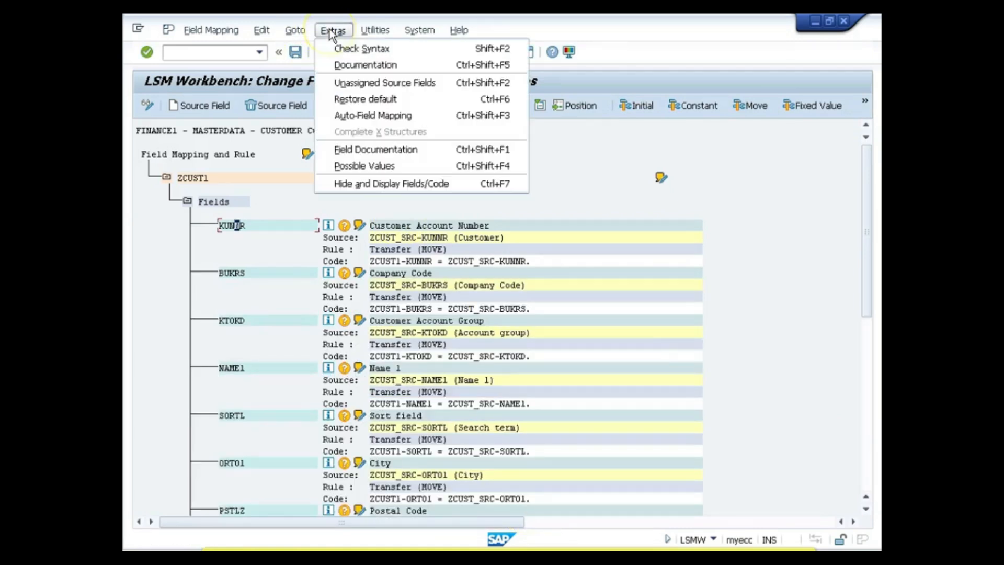
{"action": "left_click", "coordinate": [347, 83]}
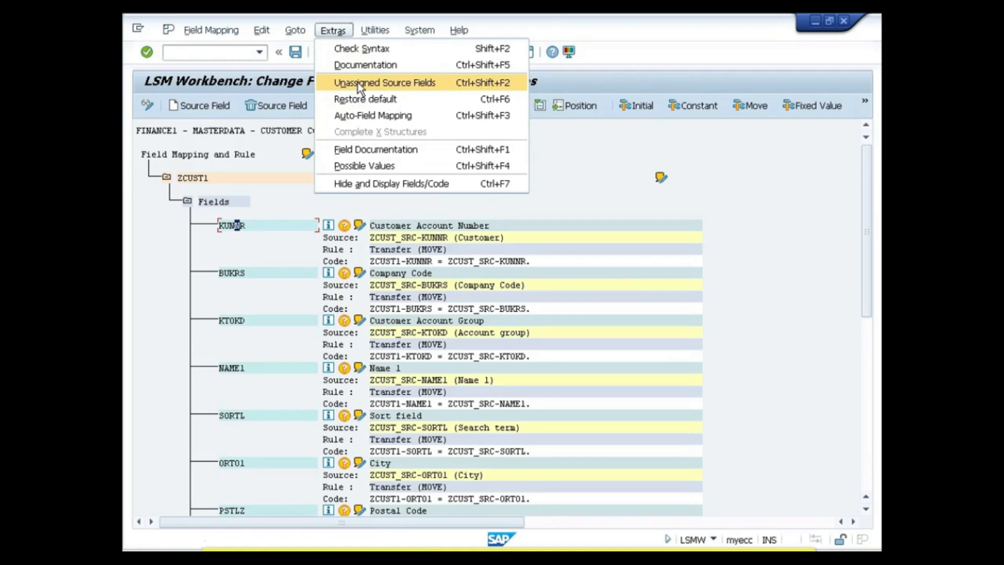
{"action": "left_click", "coordinate": [358, 82]}
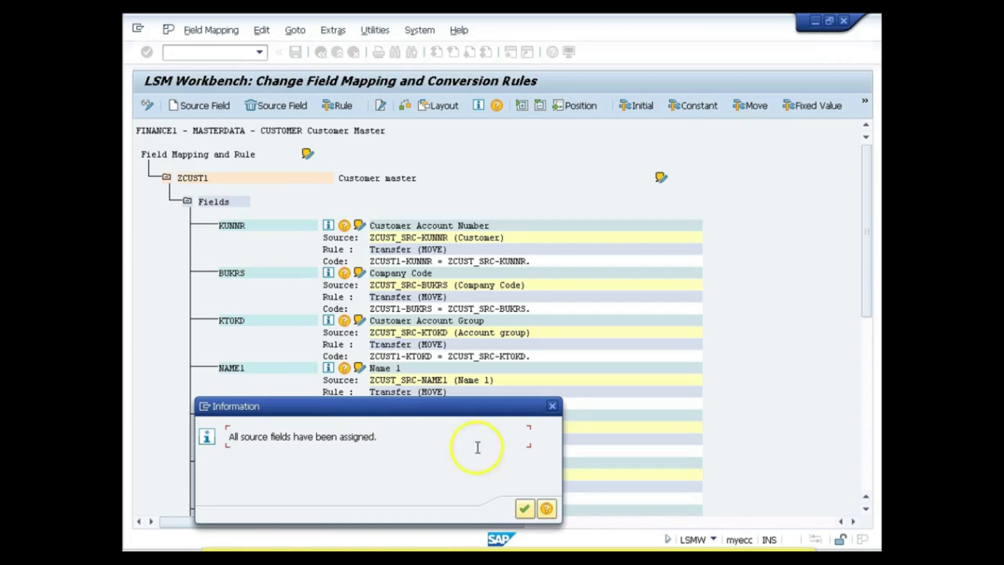
{"action": "left_click", "coordinate": [519, 508]}
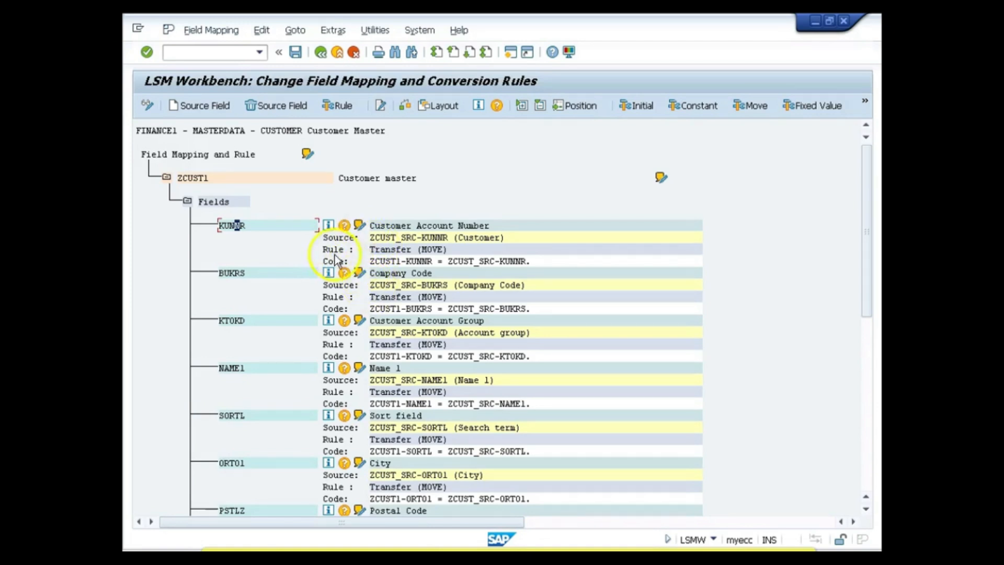
Remove the source fields from target fields KUNNR and BUKRS and reset their rules to initial.
{"action": "left_click", "coordinate": [397, 263]}
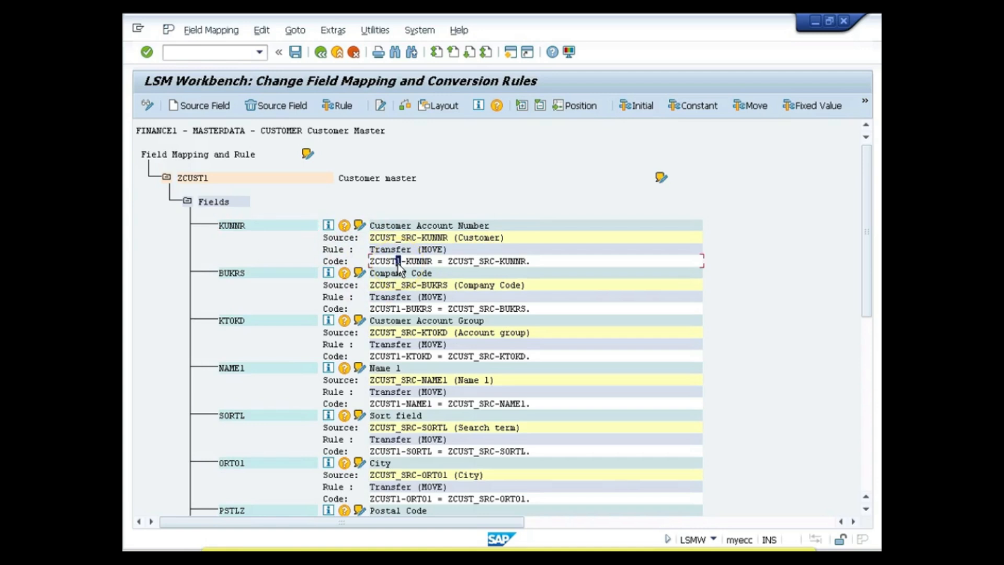
{"action": "left_click", "coordinate": [482, 263]}
{"action": "left_click", "coordinate": [273, 225]}
{"action": "left_click", "coordinate": [275, 105]}
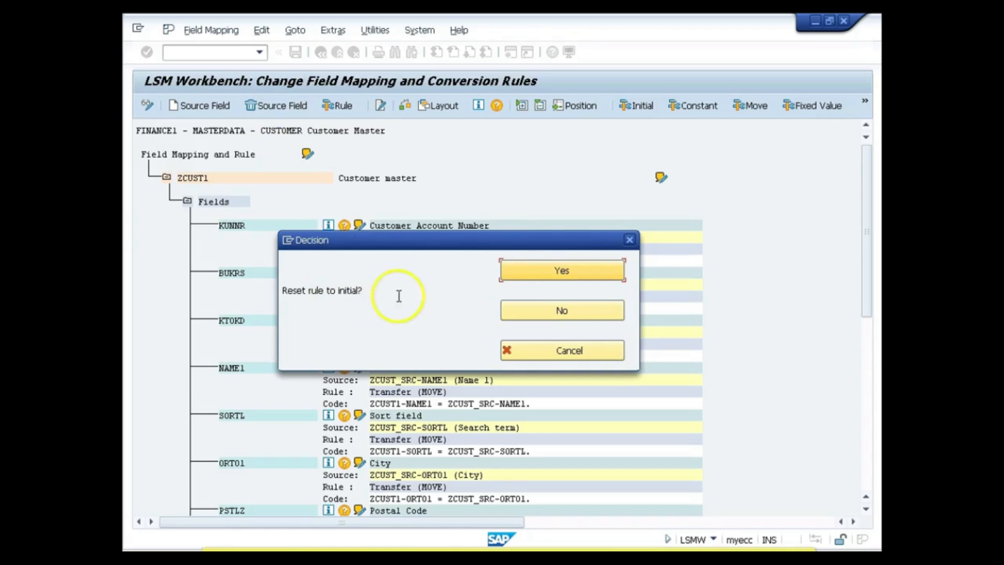
{"action": "left_click", "coordinate": [529, 271]}
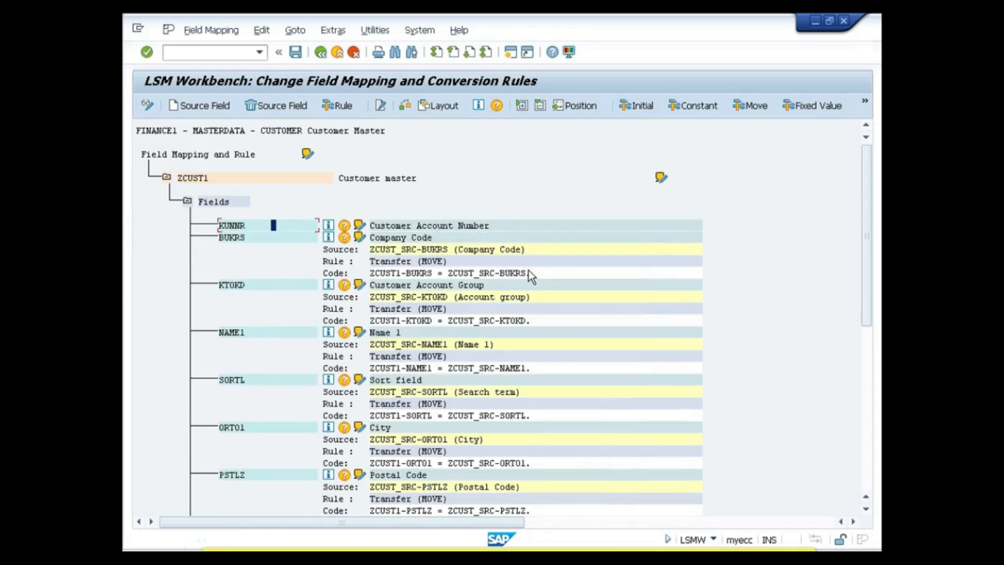
{"action": "left_click", "coordinate": [274, 237]}
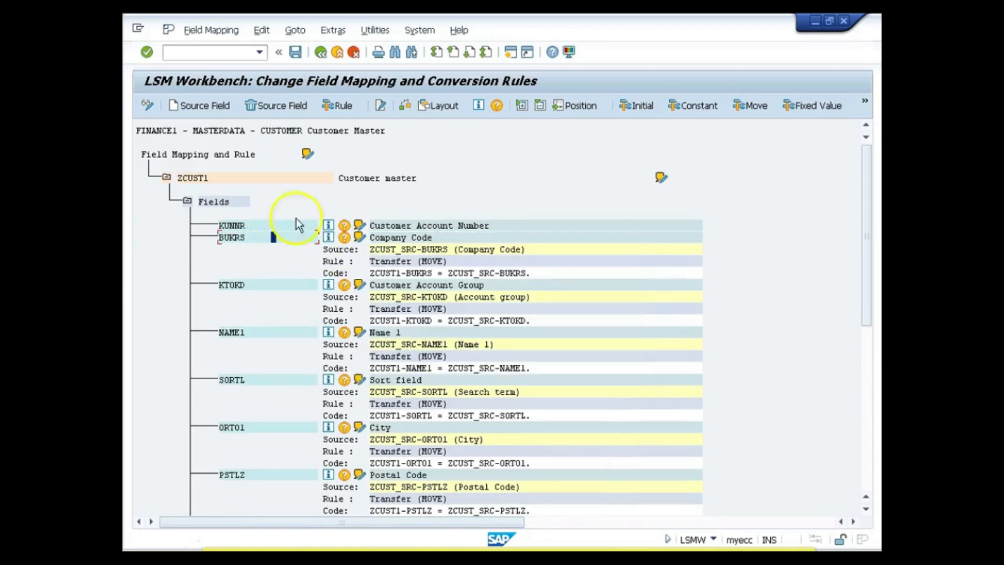
{"action": "left_click", "coordinate": [643, 105]}
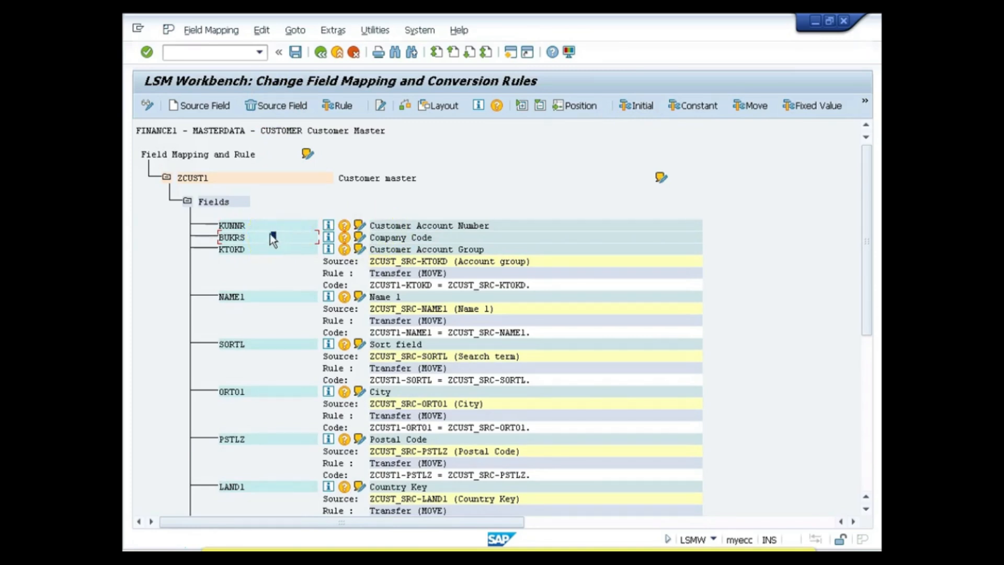
Assign ZCUST_SRC source fields KUNNR and BUKRS to the target fields of the same name in ZCUST1.
{"action": "left_click", "coordinate": [258, 225]}
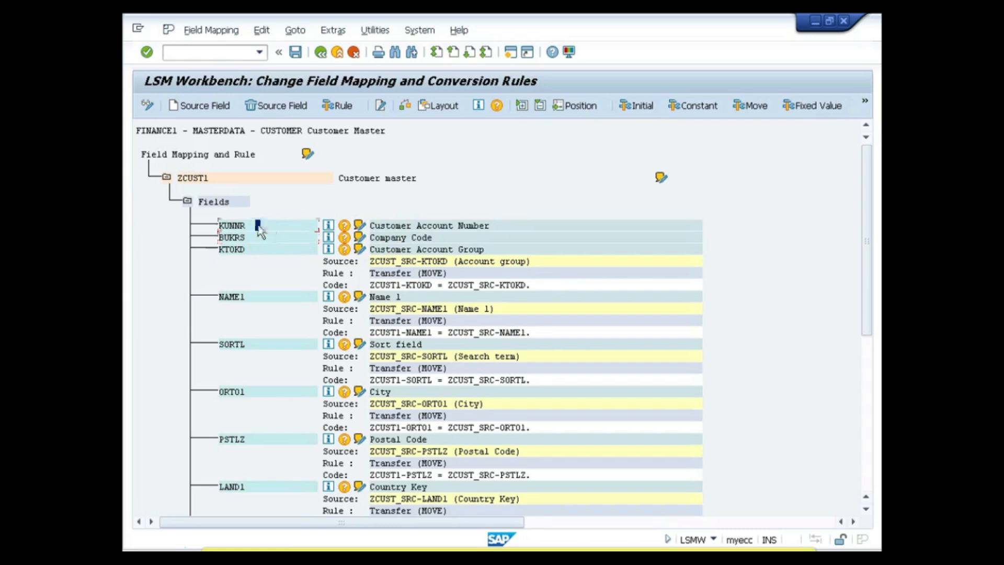
{"action": "left_click", "coordinate": [214, 106]}
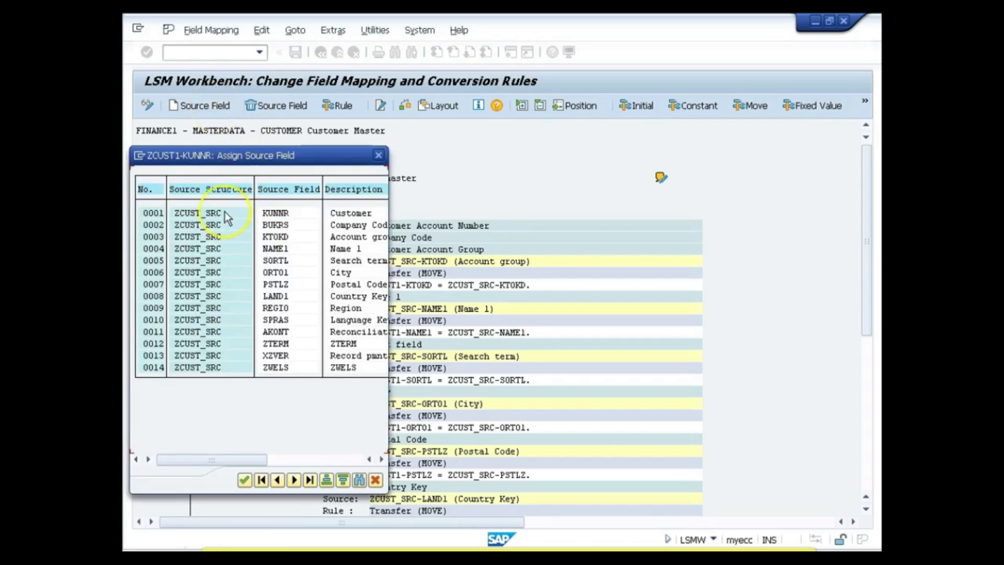
{"action": "double_click", "coordinate": [224, 213]}
{"action": "left_click", "coordinate": [243, 272]}
{"action": "left_click", "coordinate": [212, 104]}
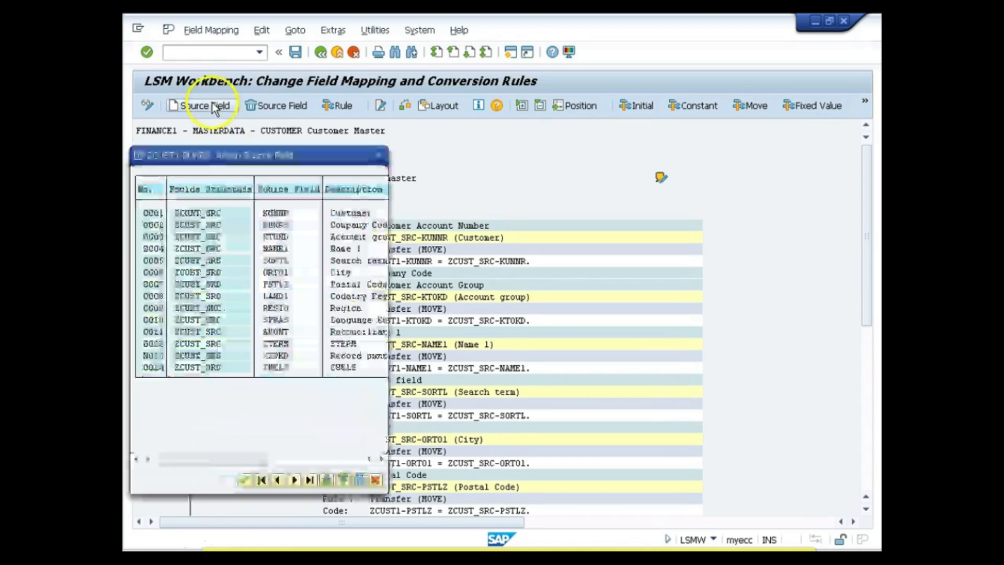
{"action": "left_click", "coordinate": [224, 225]}
{"action": "double_click", "coordinate": [224, 225]}
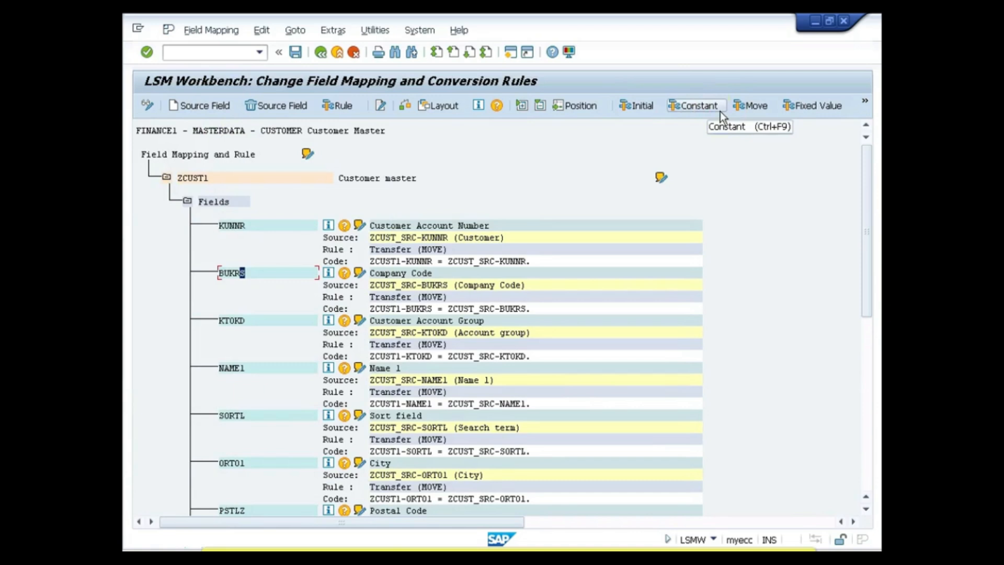
Apply the Constant rule to target field BUKRS with company code 3000.
{"action": "left_click", "coordinate": [697, 107]}
{"action": "left_click", "coordinate": [263, 273]}
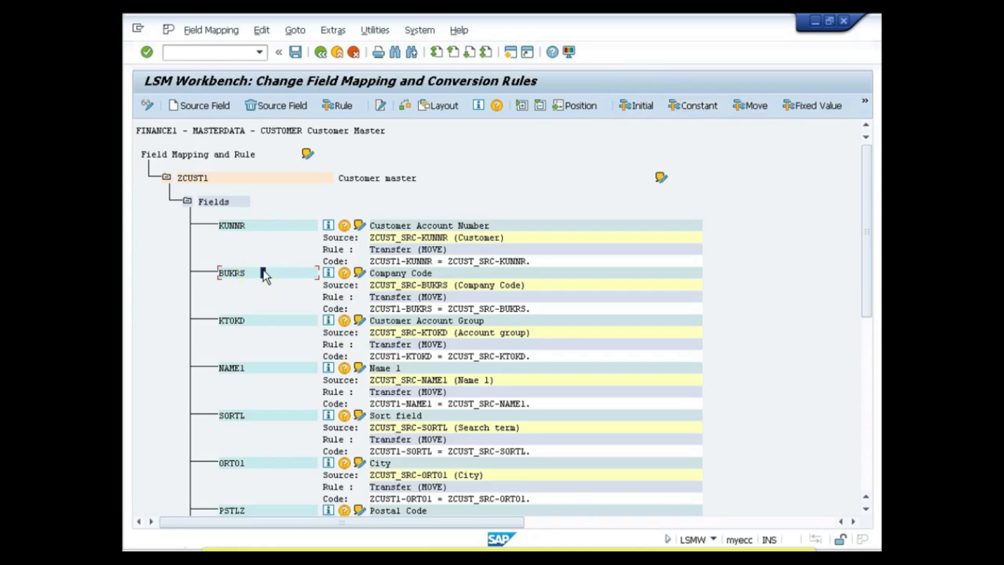
{"action": "left_click", "coordinate": [697, 106]}
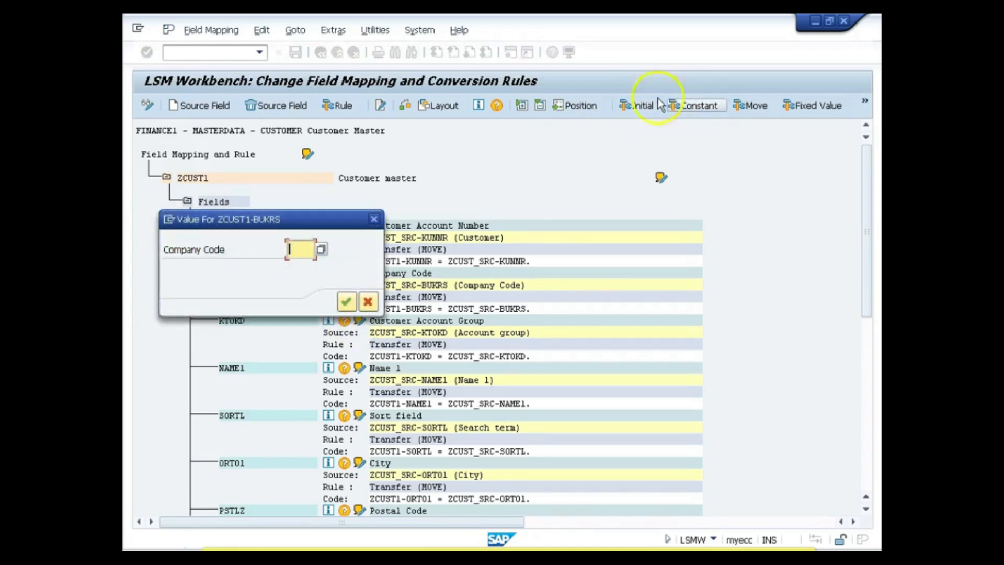
{"action": "type", "text": "3000"}
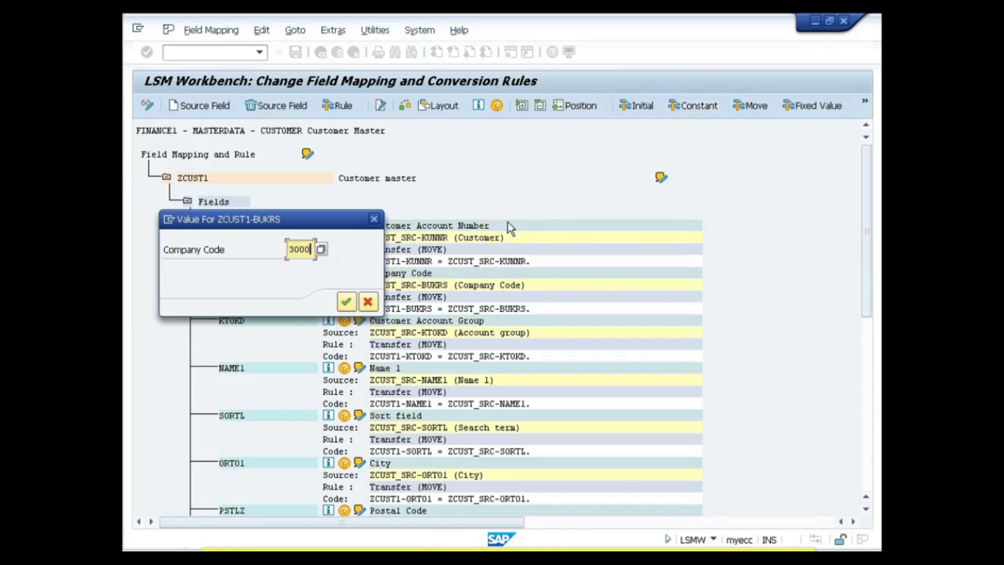
{"action": "left_click", "coordinate": [346, 302]}
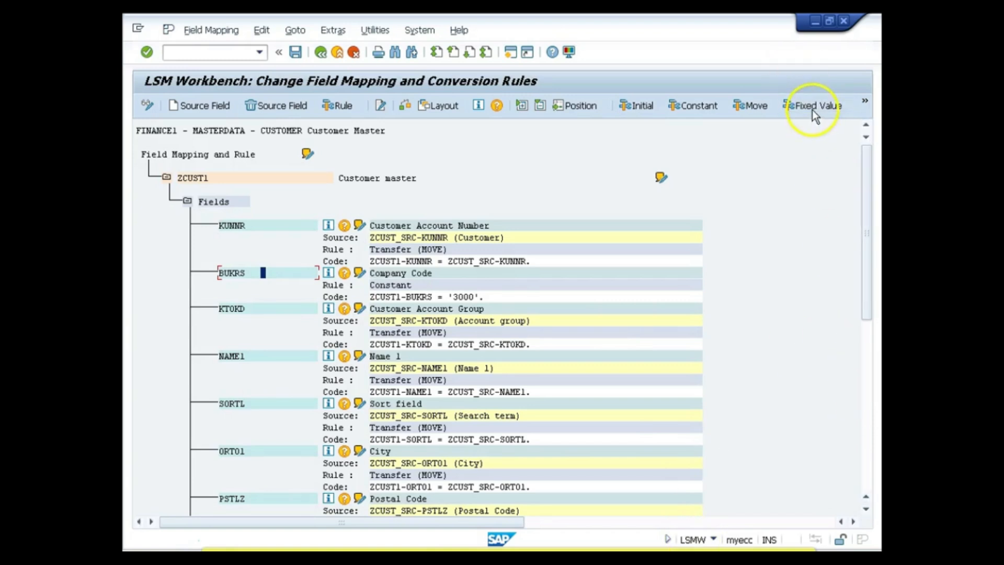
{"action": "left_click", "coordinate": [866, 454]}
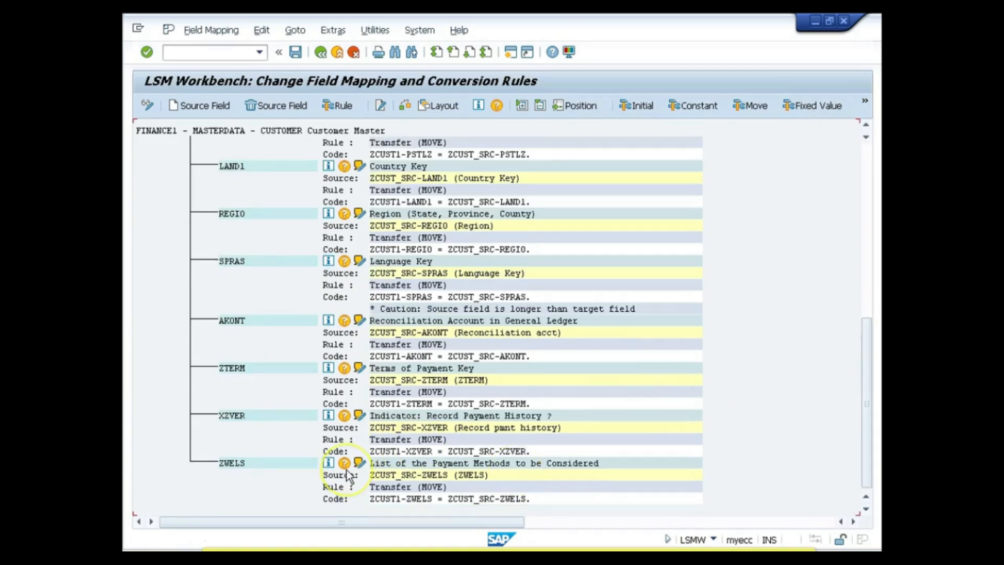
Apply a reusable Fixed Value rule to target field ZWELS using proposal ZWELS with value C, and save the field mapping.
{"action": "left_click", "coordinate": [250, 463]}
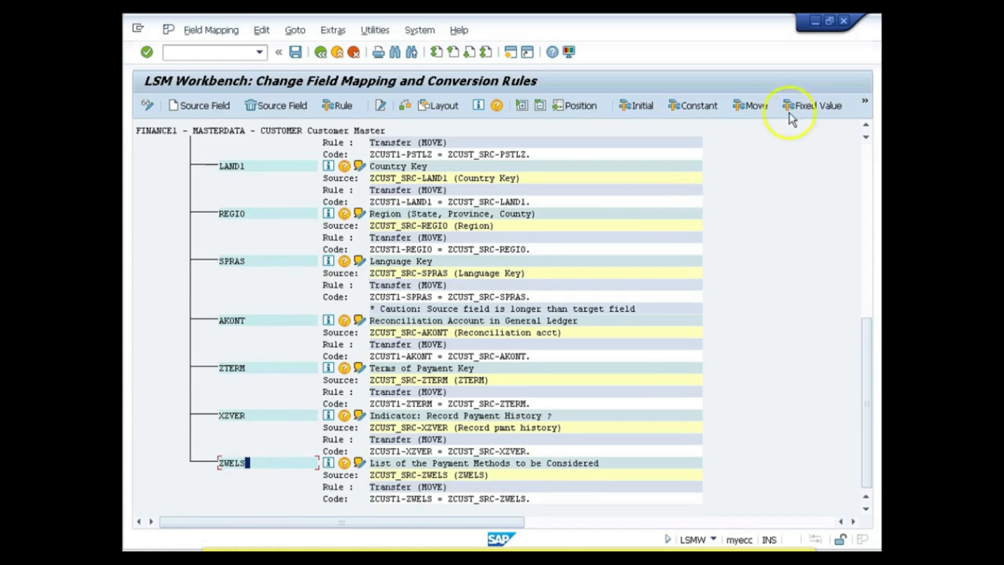
{"action": "left_click", "coordinate": [812, 109]}
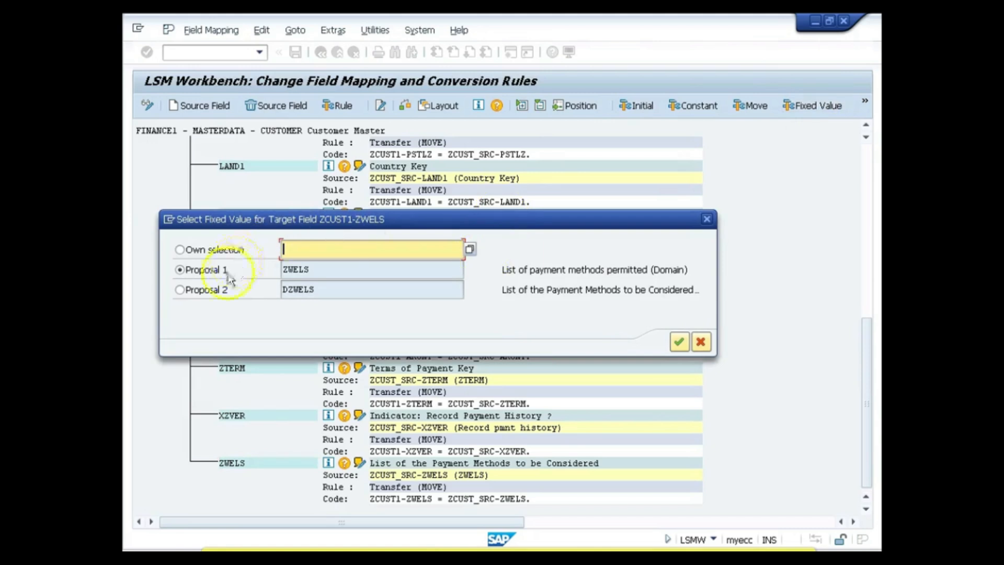
{"action": "left_click", "coordinate": [322, 270]}
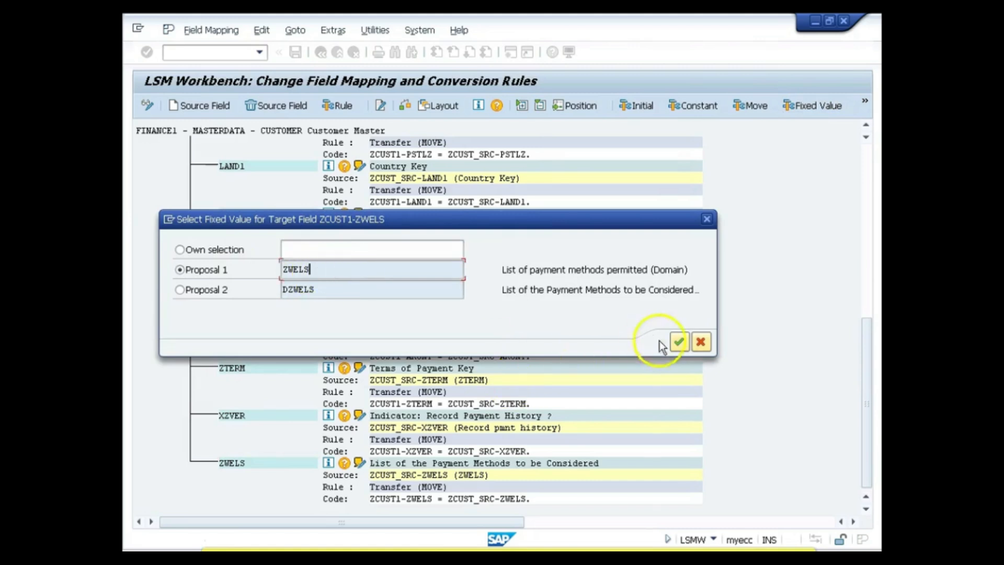
{"action": "left_click", "coordinate": [678, 343]}
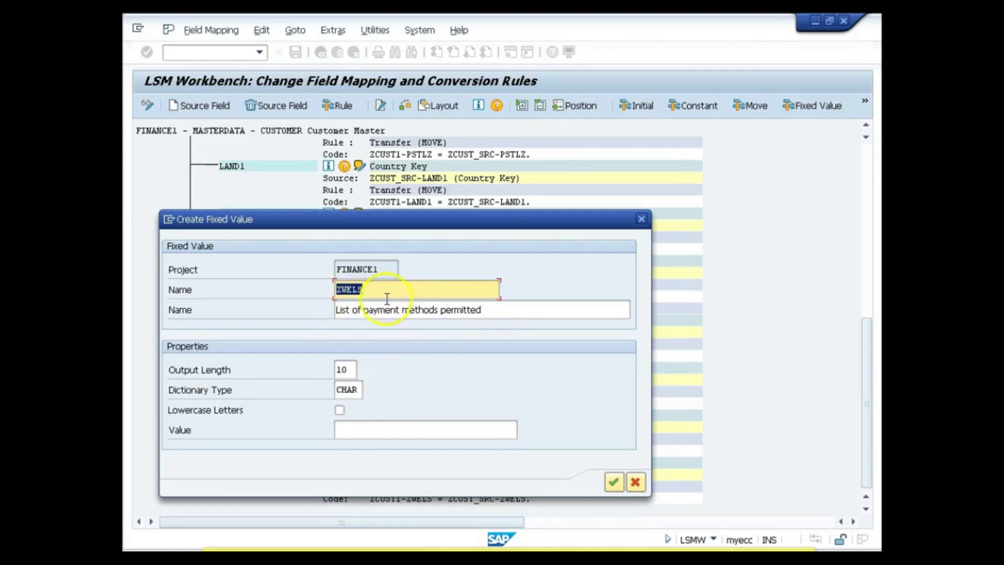
{"action": "left_click", "coordinate": [341, 430]}
{"action": "type", "text": "C"}
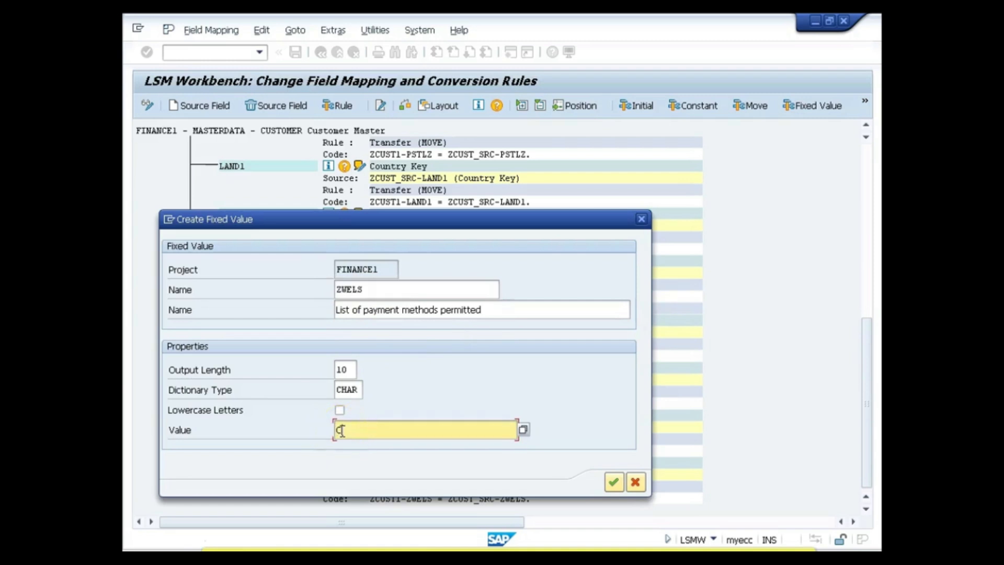
{"action": "left_click", "coordinate": [612, 483]}
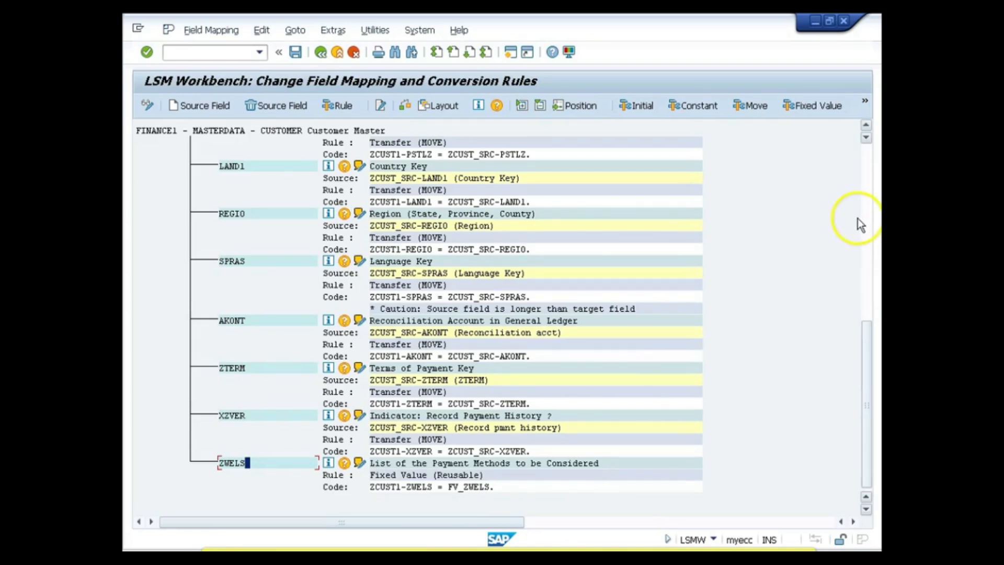
{"action": "left_click", "coordinate": [866, 156]}
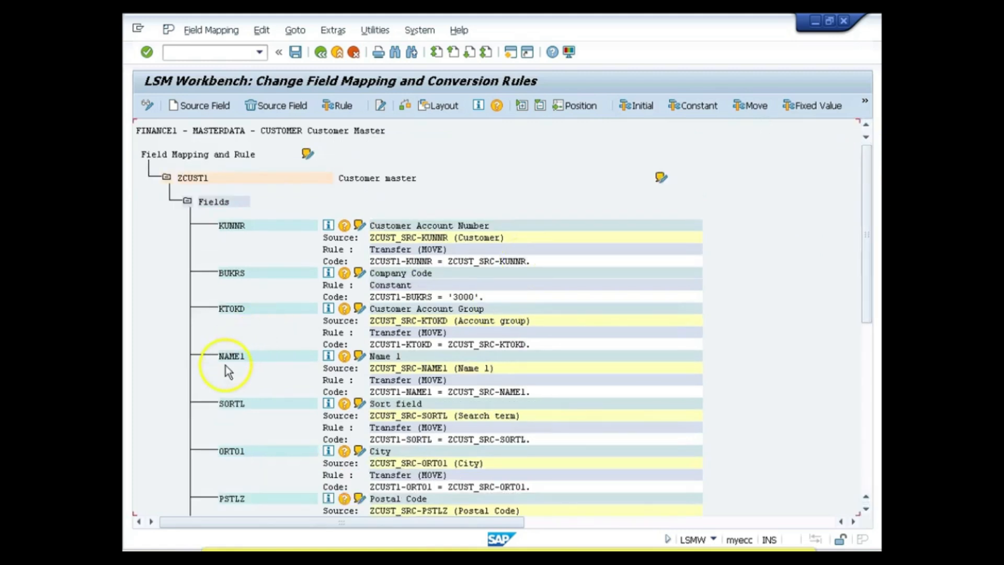
{"action": "left_click", "coordinate": [296, 53]}
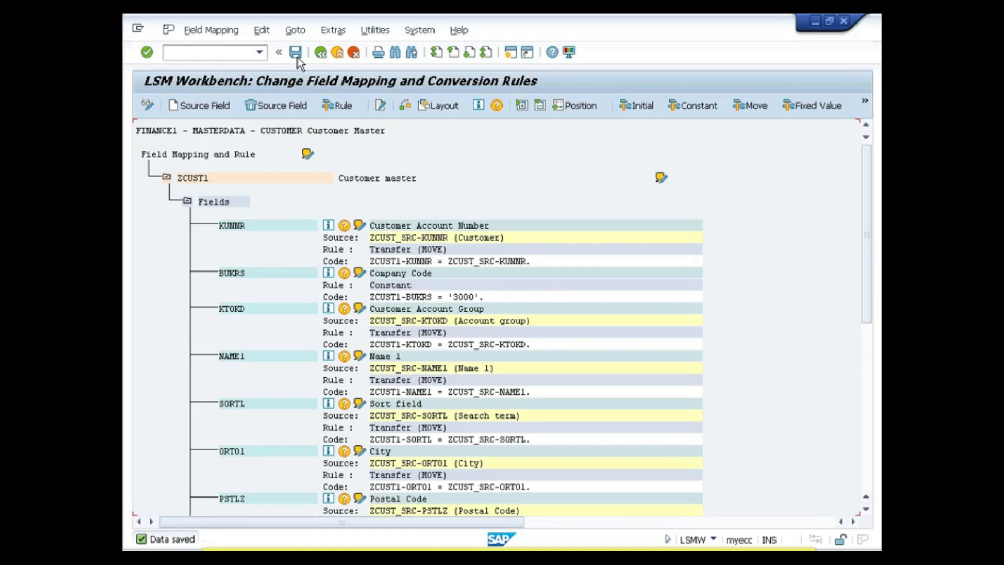
Apply the Move rule to target field SPRAS.
{"action": "left_click", "coordinate": [607, 146]}
{"action": "scroll", "coordinate": [606, 145], "scroll_direction": "down", "scroll_amount": 10}
{"action": "left_click", "coordinate": [266, 432]}
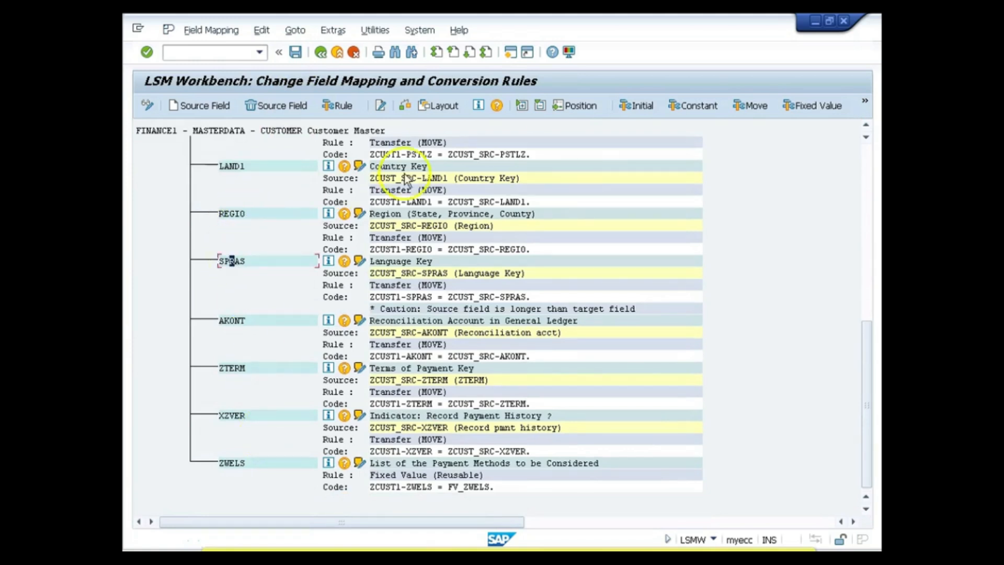
{"action": "left_click", "coordinate": [754, 107]}
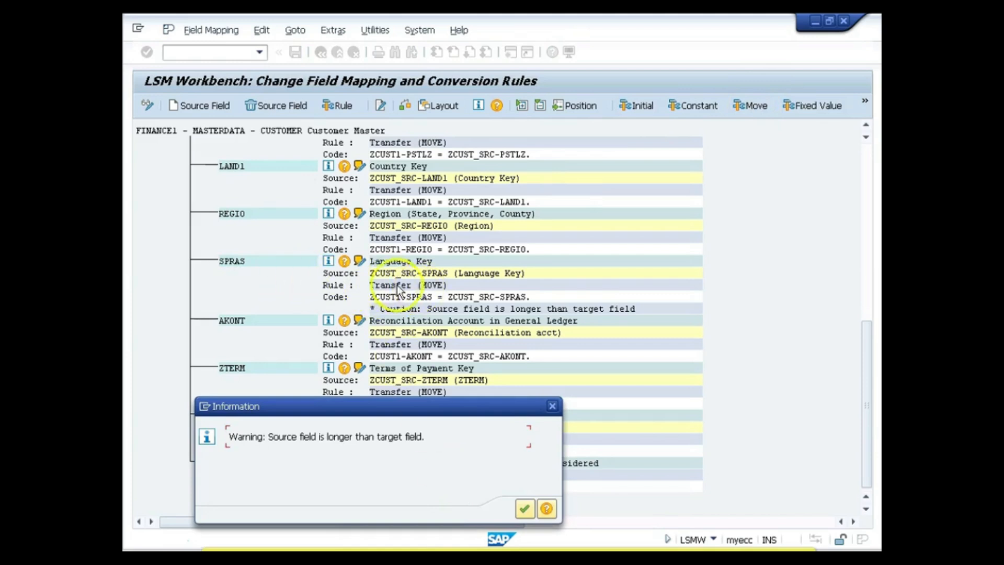
Switch to Excel and check the SPRAS field length in the source field list.
{"action": "key", "text": "alt+Tab"}
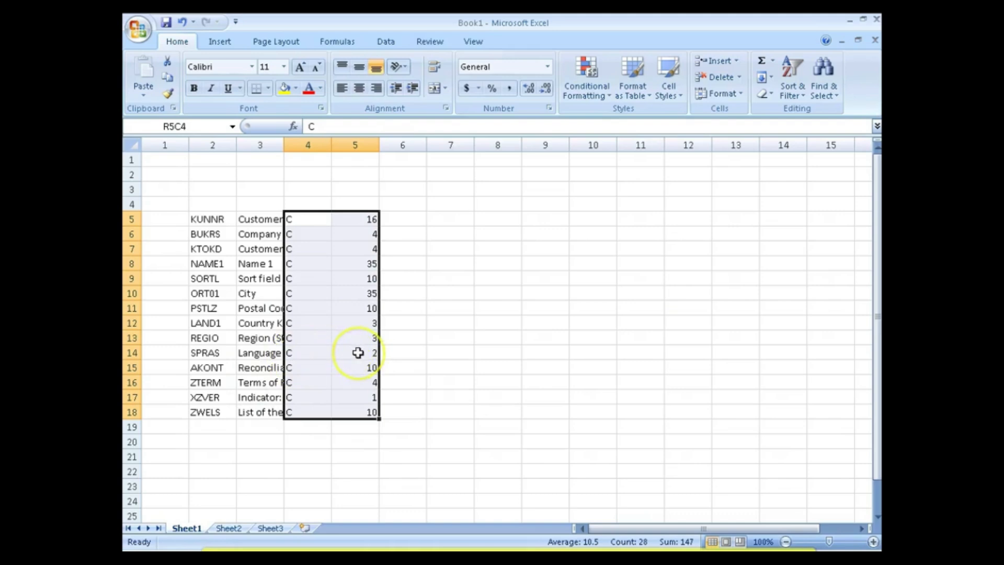
{"action": "left_click", "coordinate": [357, 353]}
{"action": "key", "text": "alt+Tab"}
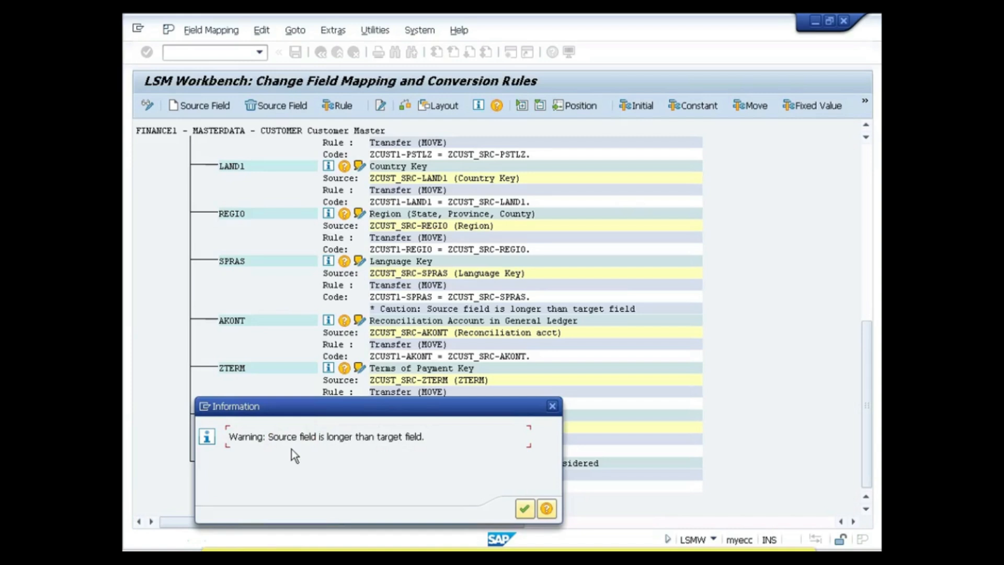
Create a new SAP session and display database table KNA1 in the open ABAP Dictionary session.
{"action": "left_click", "coordinate": [206, 407]}
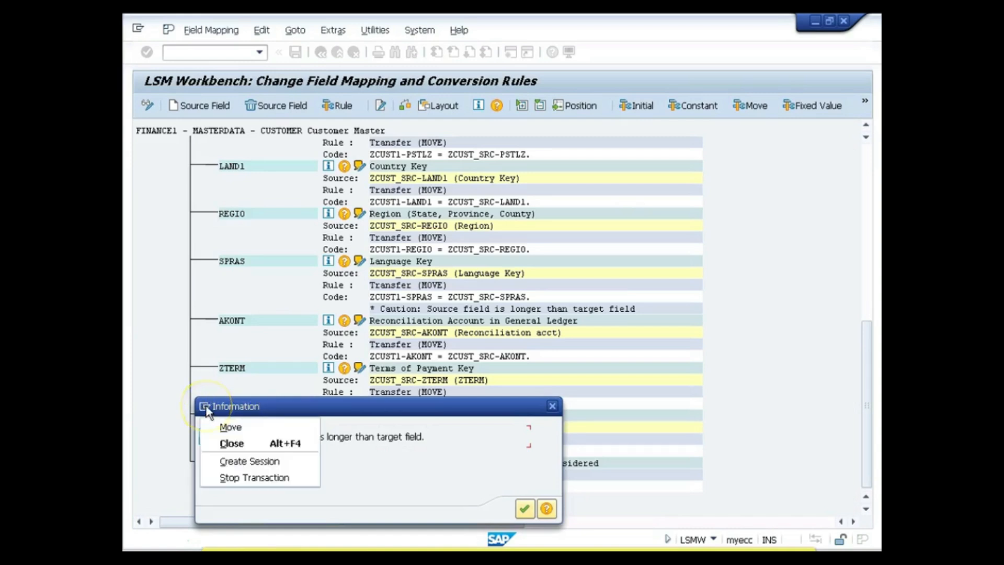
{"action": "left_click", "coordinate": [229, 460]}
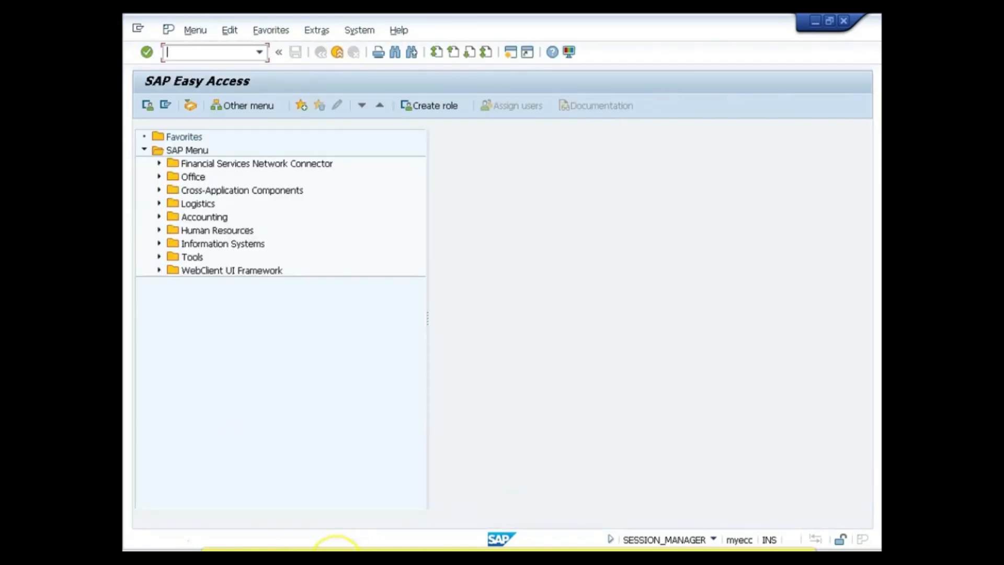
{"action": "mouse_move", "coordinate": [337, 549]}
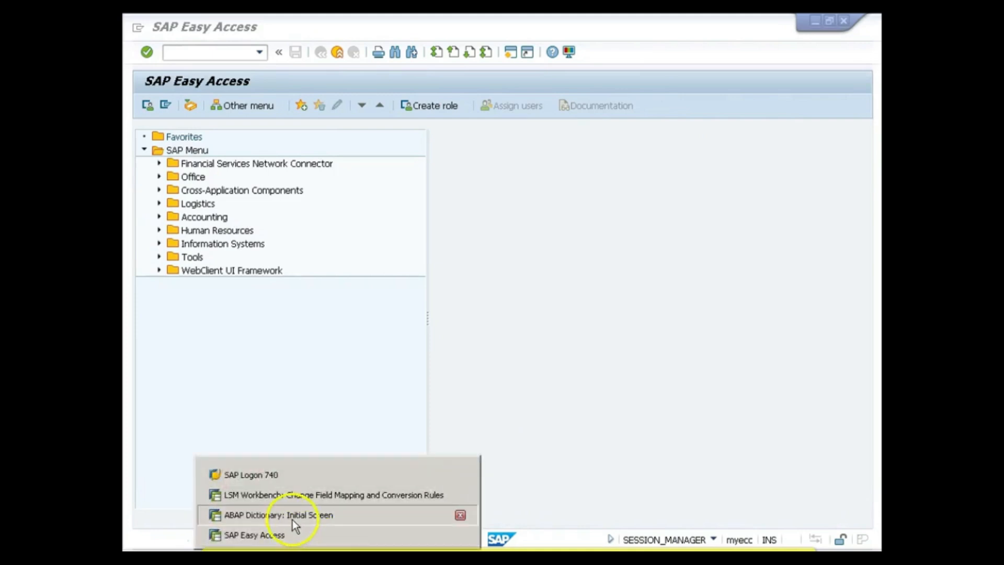
{"action": "left_click", "coordinate": [293, 516]}
{"action": "type", "text": "KNA1"}
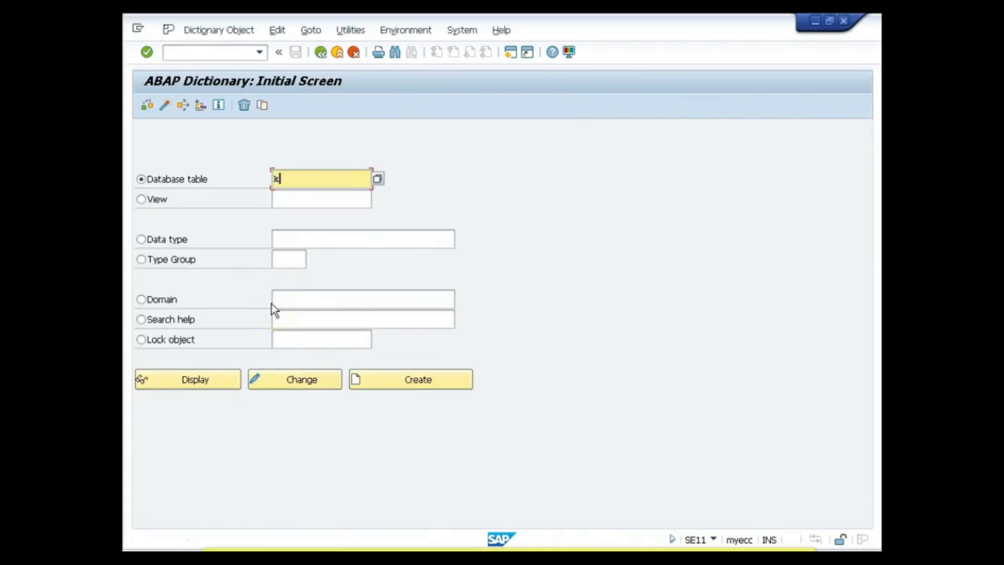
{"action": "key", "text": "Return"}
{"action": "left_click", "coordinate": [212, 377]}
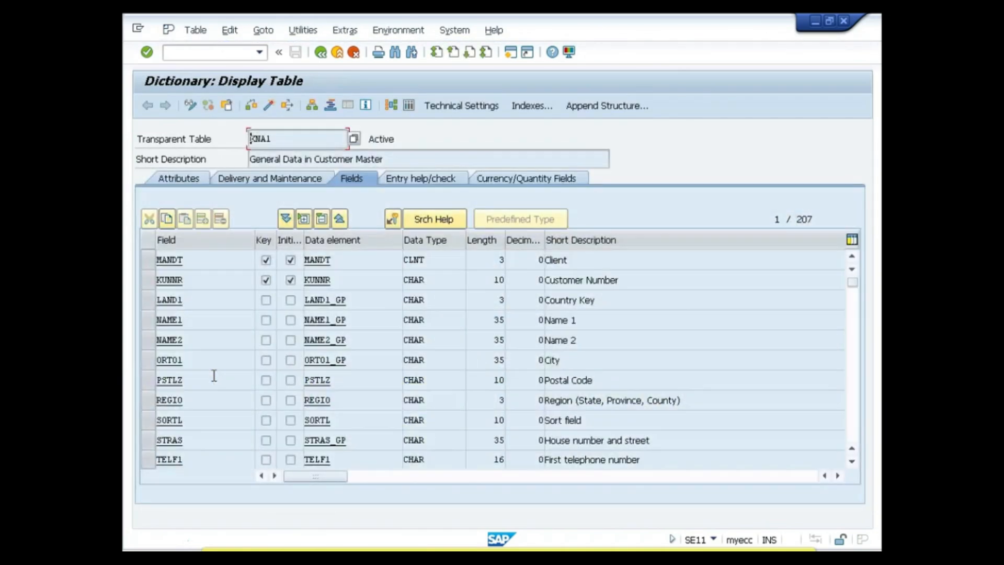
Find "language" in the KNA1 field list and check the length of SPRAS.
{"action": "key", "text": "ctrl+f"}
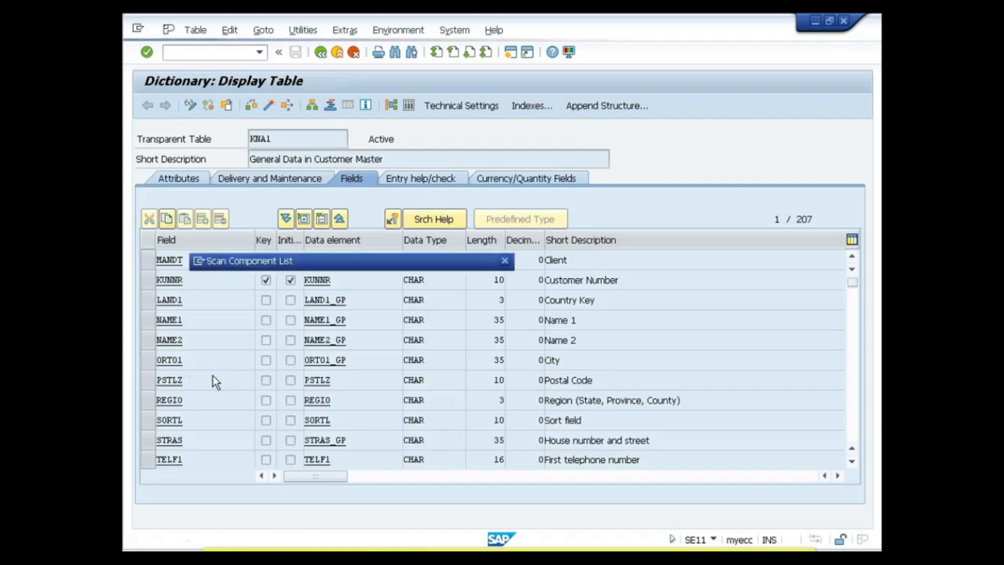
{"action": "type", "text": "language"}
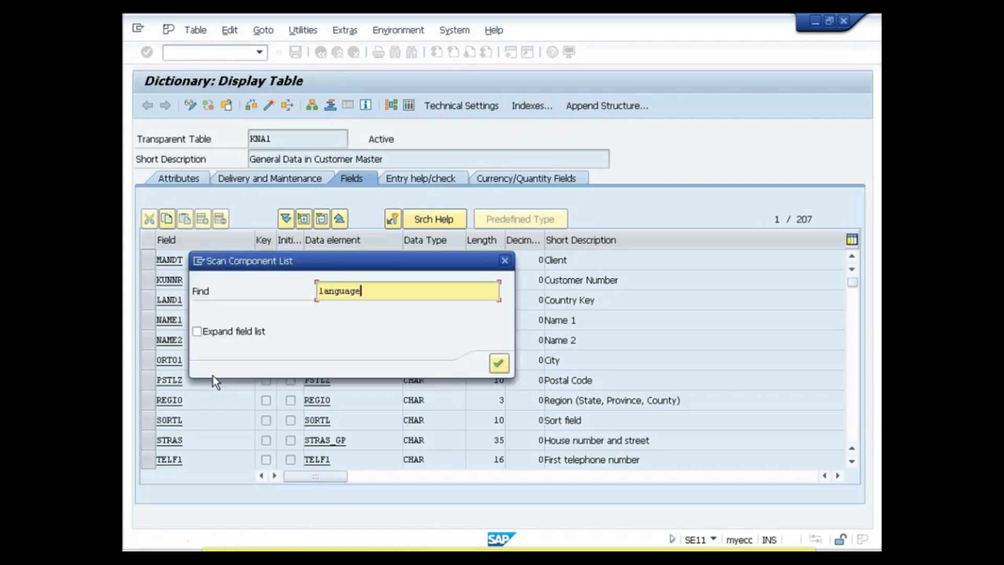
{"action": "key", "text": "Return"}
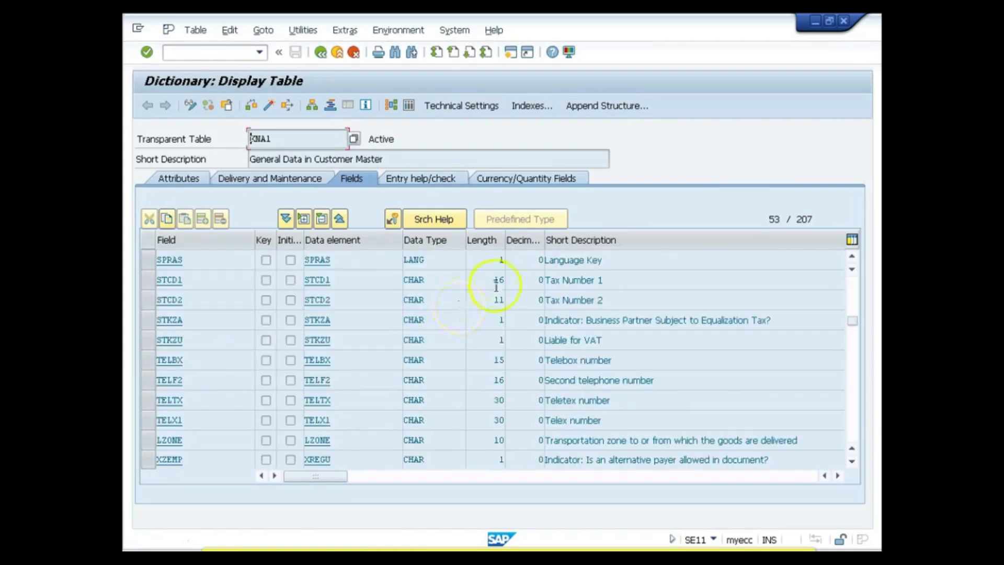
{"action": "left_click", "coordinate": [497, 261]}
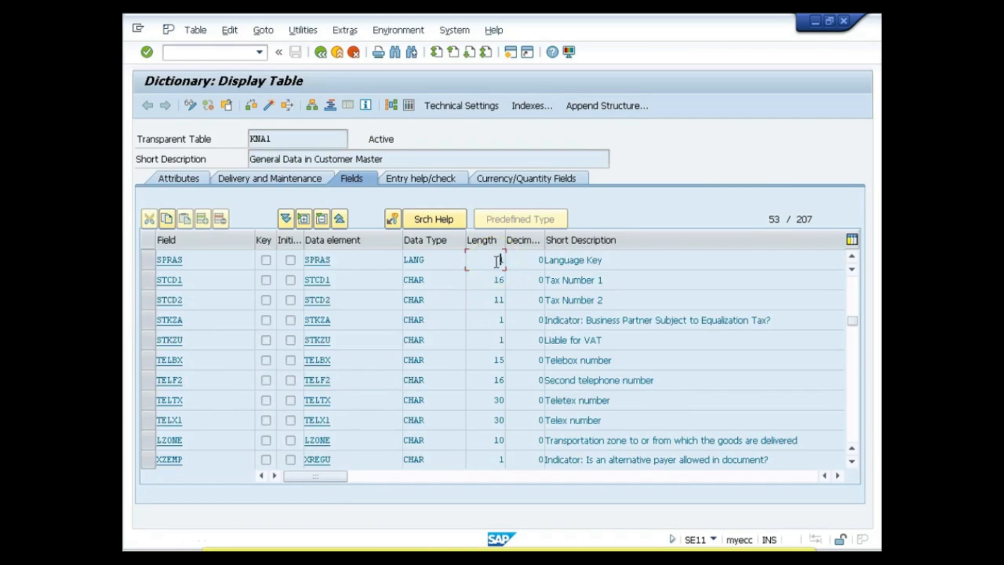
Return to the LSM Workbench session, acknowledge the SPRAS field length message and save the field mapping.
{"action": "key", "text": "alt+Tab"}
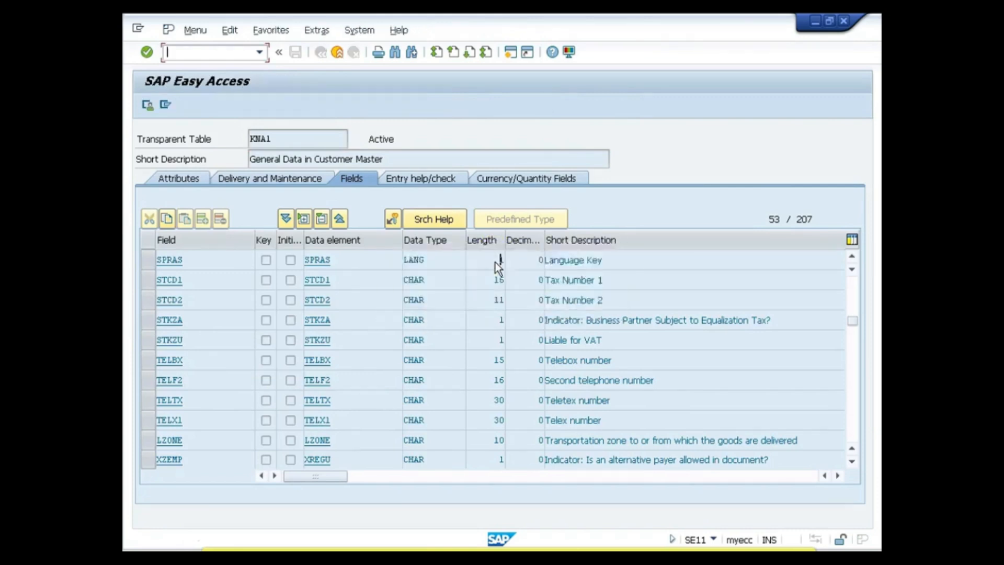
{"action": "key", "text": "alt+Tab"}
{"action": "key", "text": "alt+Tab"}
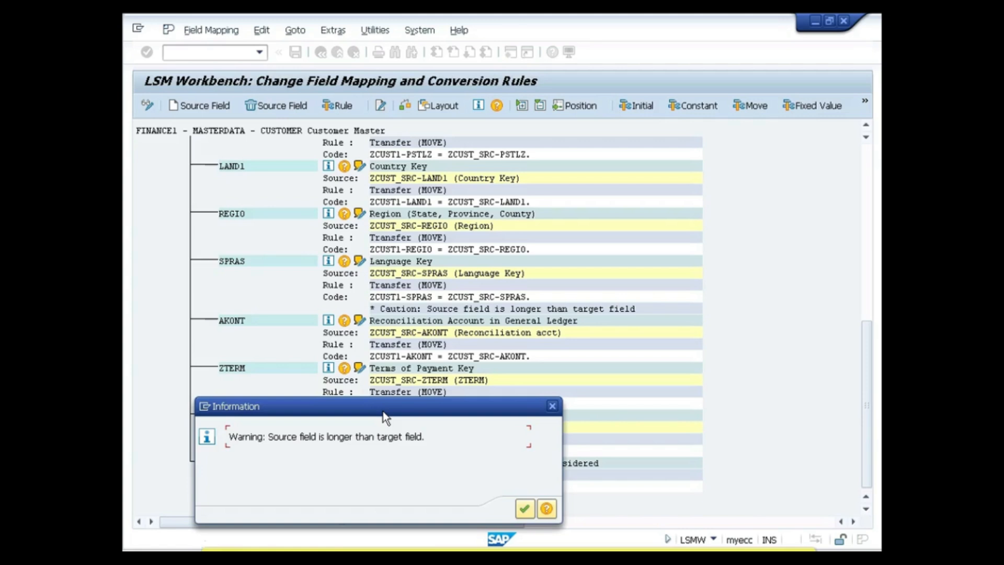
{"action": "left_click", "coordinate": [525, 508]}
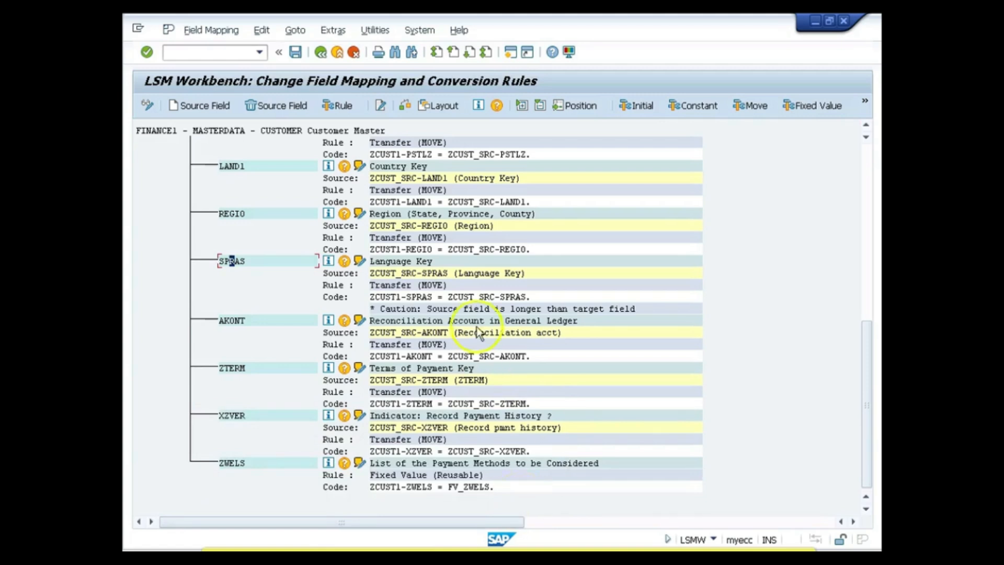
{"action": "left_click", "coordinate": [296, 53]}
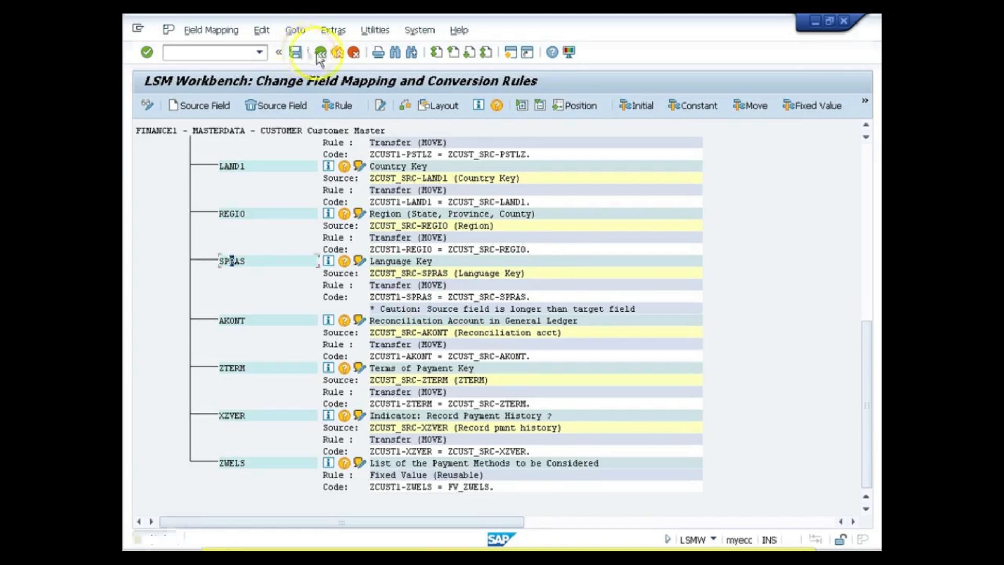
Leave the field mapping and open the process step Maintain Fixed Values, Translations, User-Defined Routines.
{"action": "left_click", "coordinate": [320, 54]}
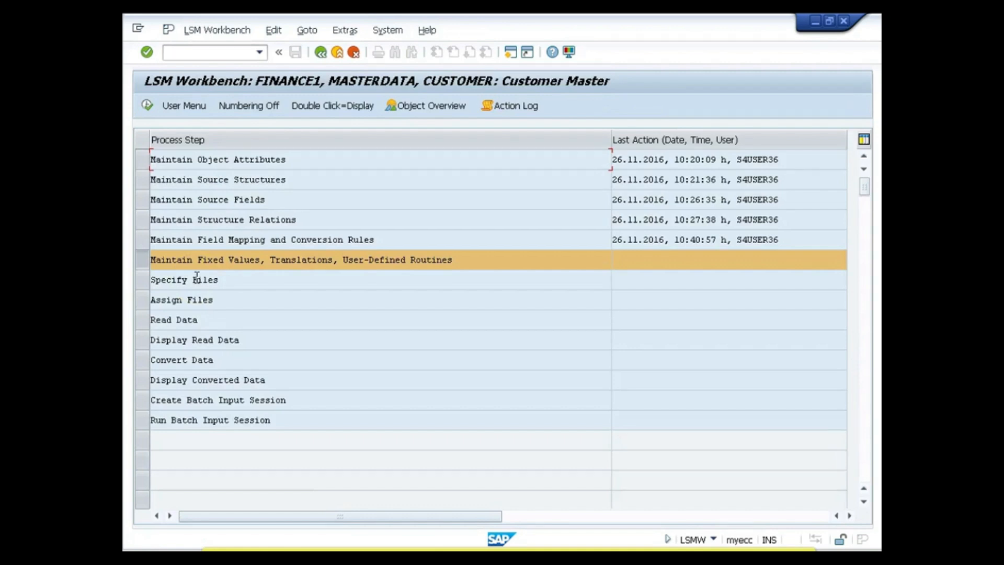
{"action": "left_click", "coordinate": [273, 266]}
{"action": "left_click", "coordinate": [148, 106]}
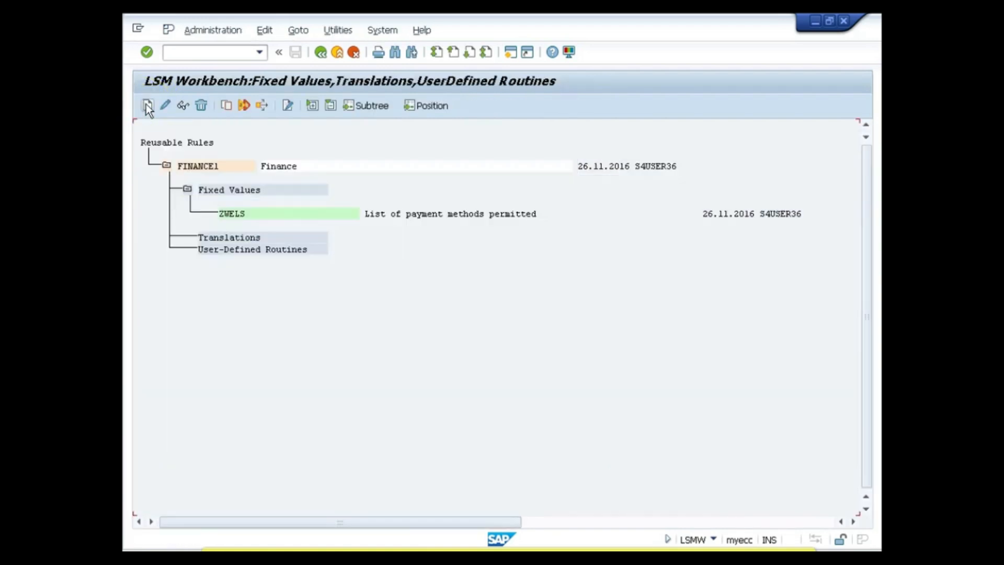
{"action": "left_click", "coordinate": [308, 283]}
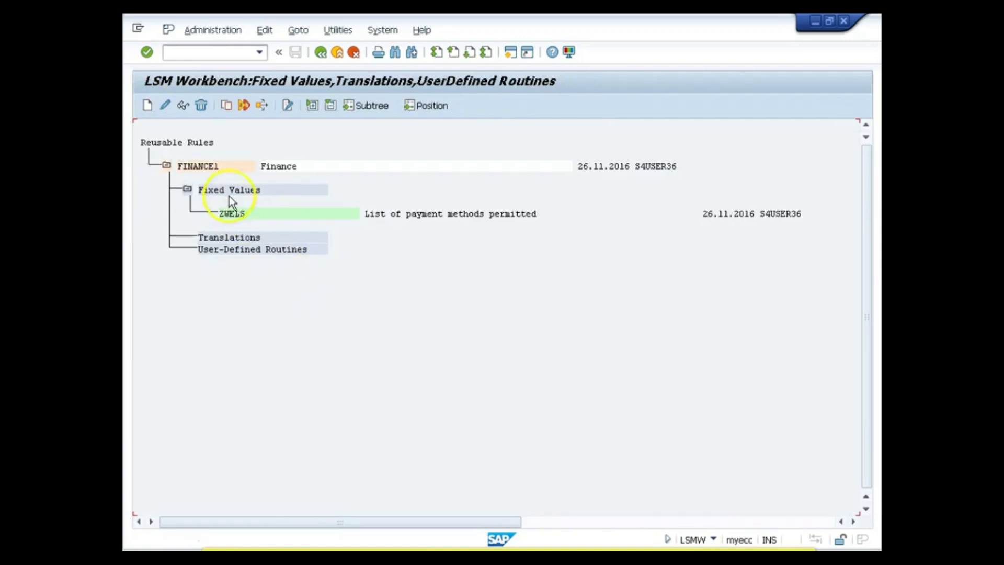
Review the properties of fixed value ZWELS in project FINANCE1 in display mode and in change mode.
{"action": "left_click", "coordinate": [235, 214]}
{"action": "double_click", "coordinate": [235, 214]}
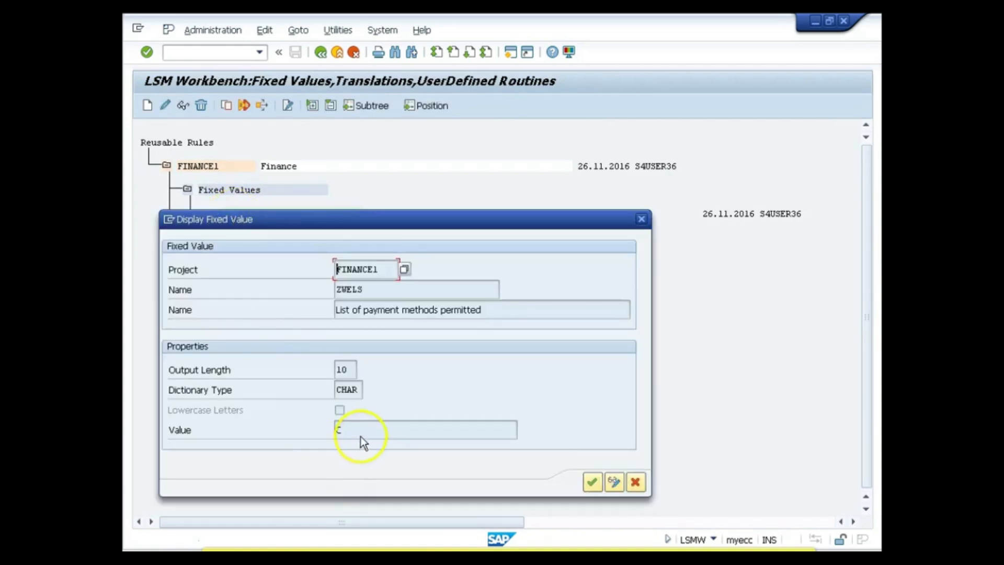
{"action": "left_click", "coordinate": [365, 429]}
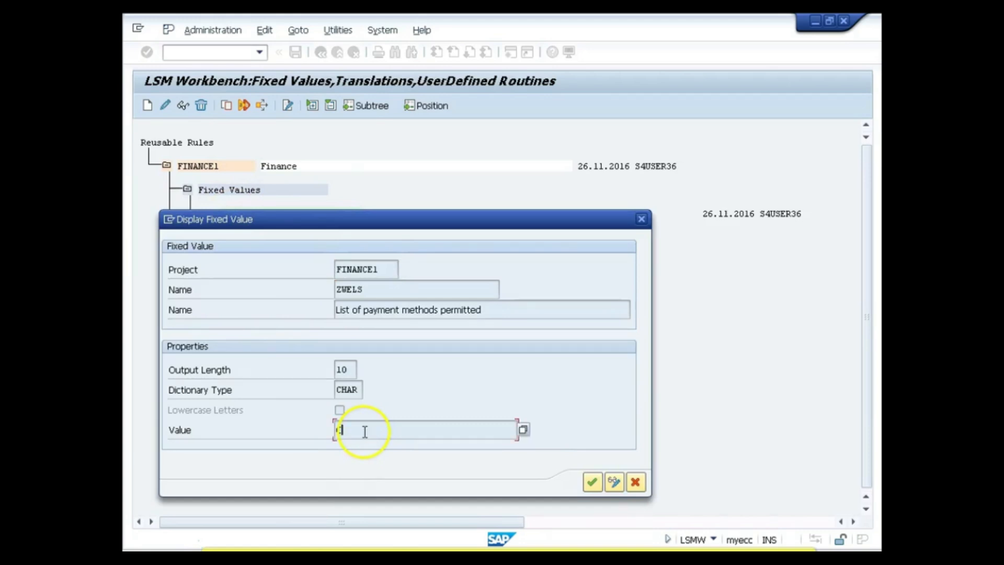
{"action": "left_click", "coordinate": [636, 482]}
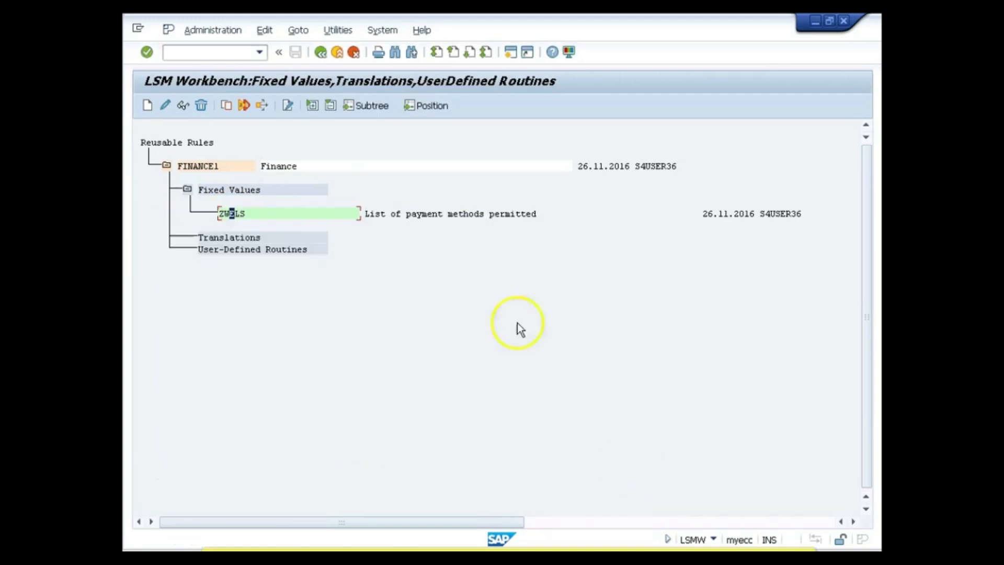
{"action": "left_click", "coordinate": [166, 105]}
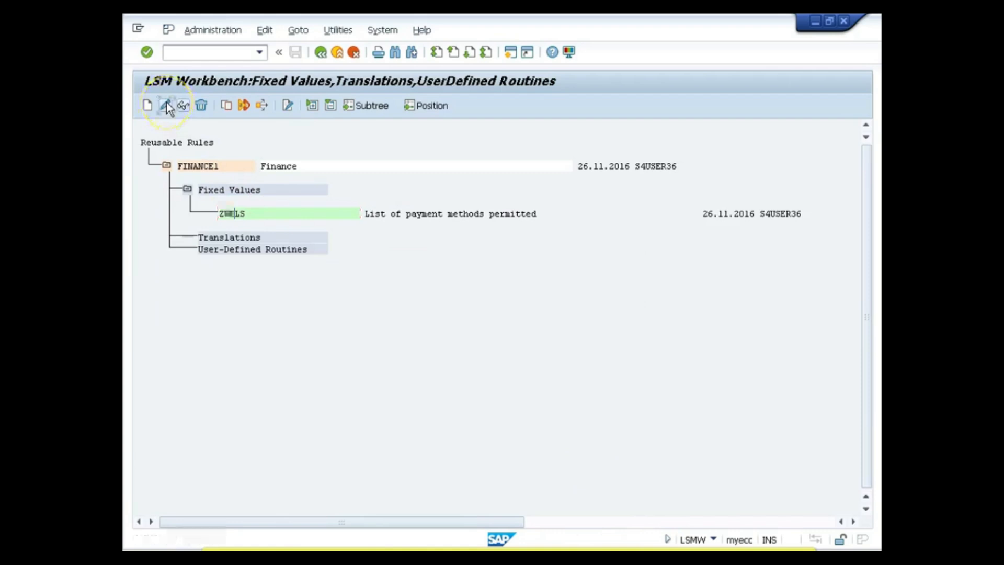
{"action": "left_click", "coordinate": [591, 480]}
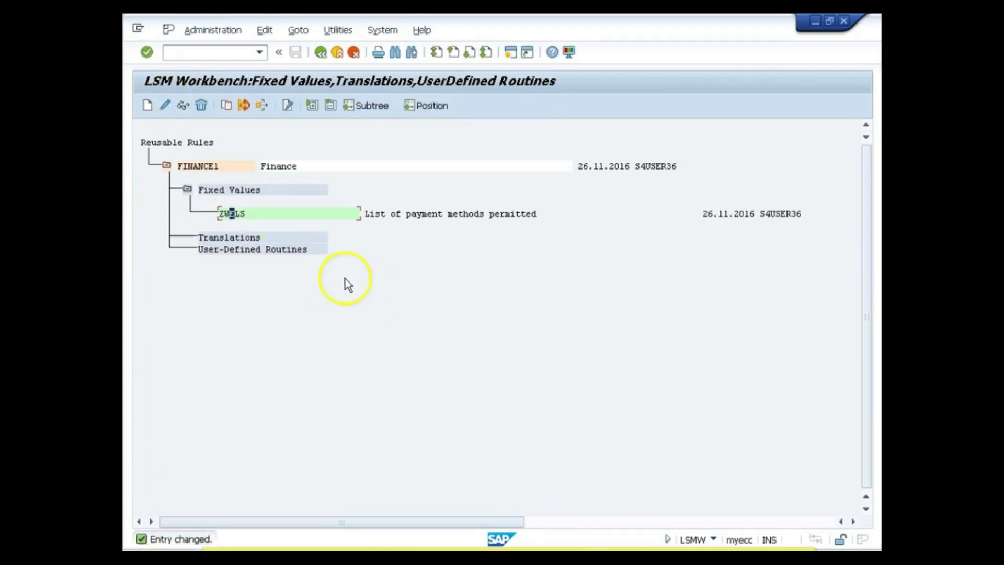
Create a reusable translation named SPRAS with the description Language under Translations in project FINANCE1.
{"action": "left_click", "coordinate": [237, 240]}
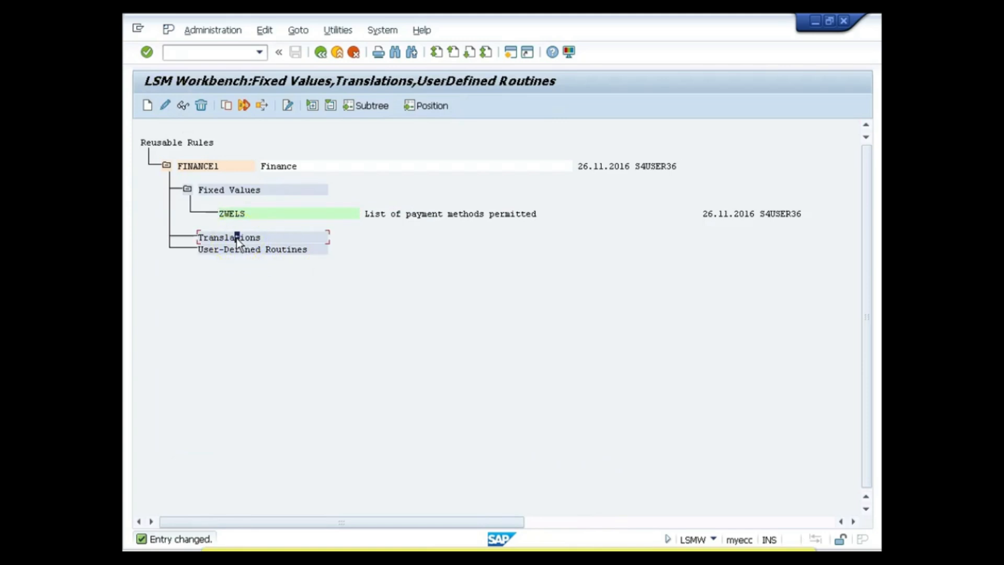
{"action": "left_click", "coordinate": [166, 105]}
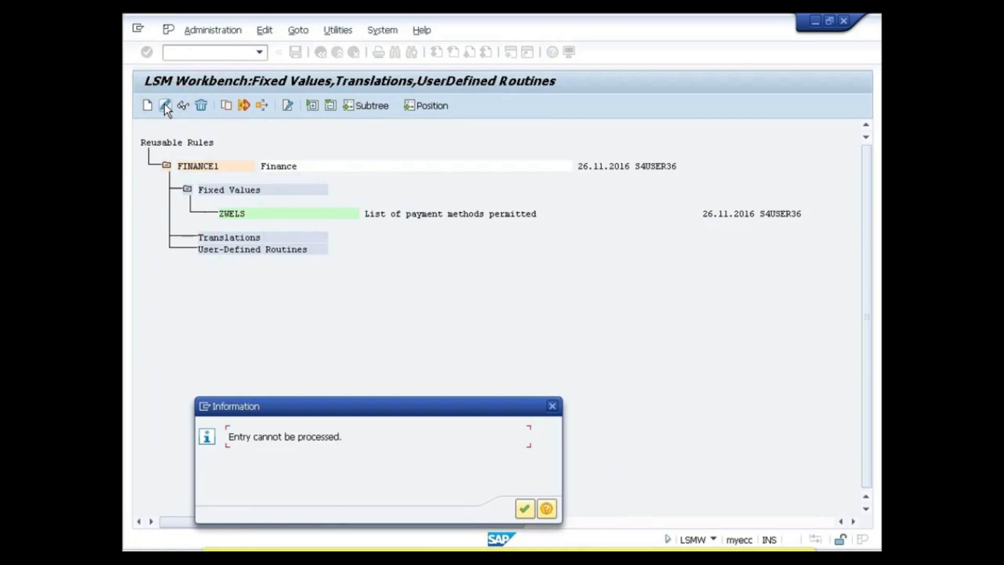
{"action": "key", "text": "Return"}
{"action": "left_click", "coordinate": [149, 106]}
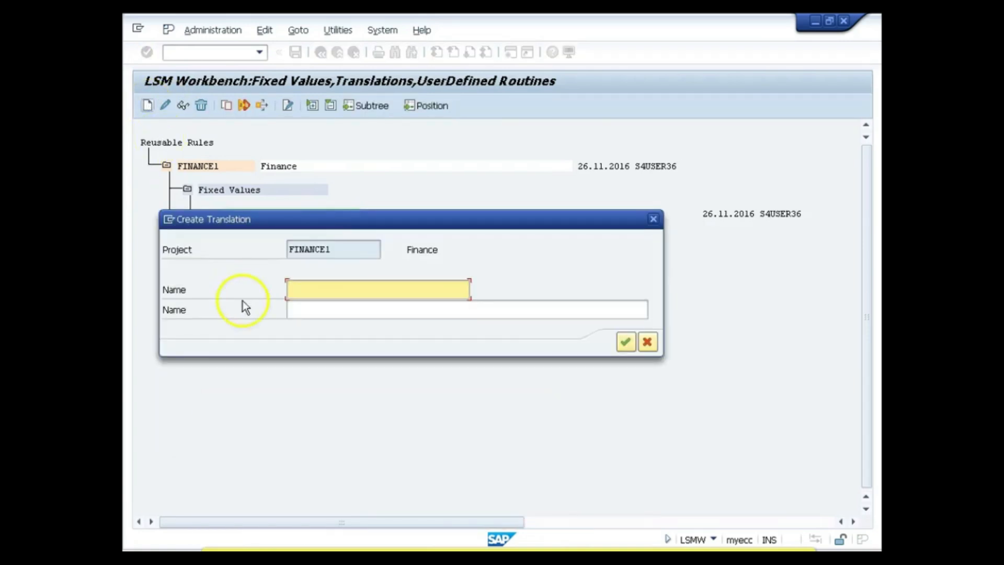
{"action": "left_click", "coordinate": [328, 299]}
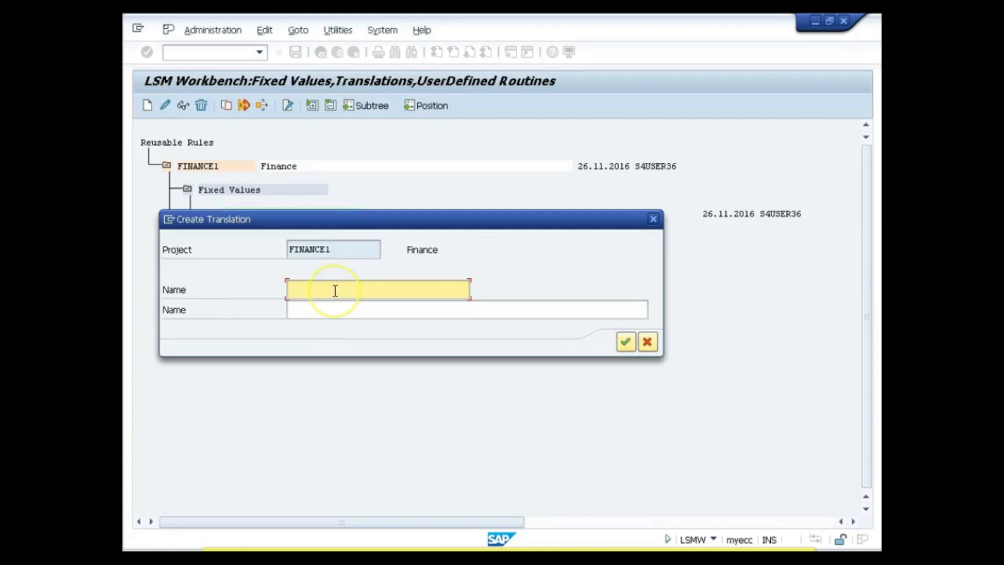
{"action": "type", "text": "SP"}
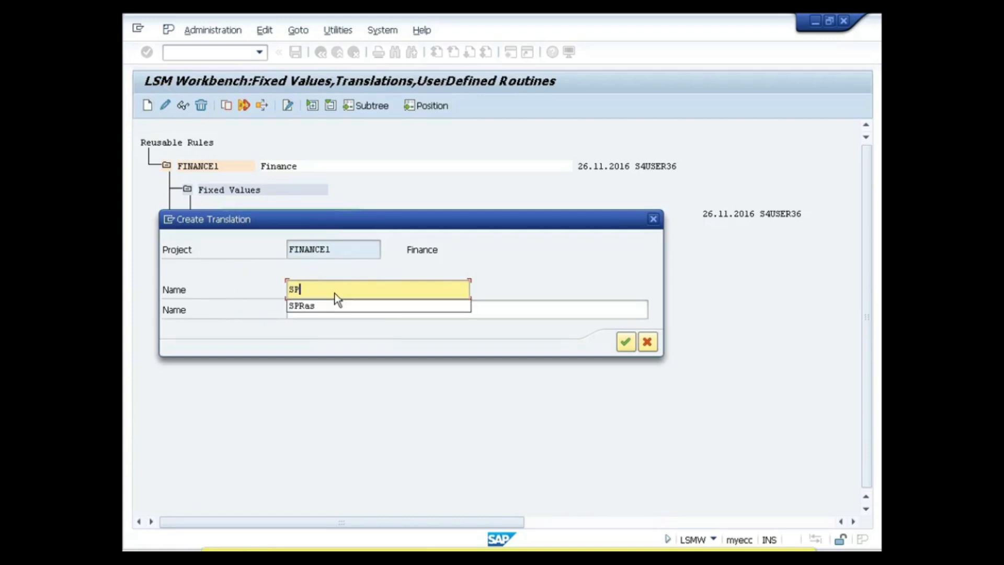
{"action": "type", "text": "RAS"}
{"action": "key", "text": "Tab"}
{"action": "type", "text": "Language"}
{"action": "left_click", "coordinate": [624, 343]}
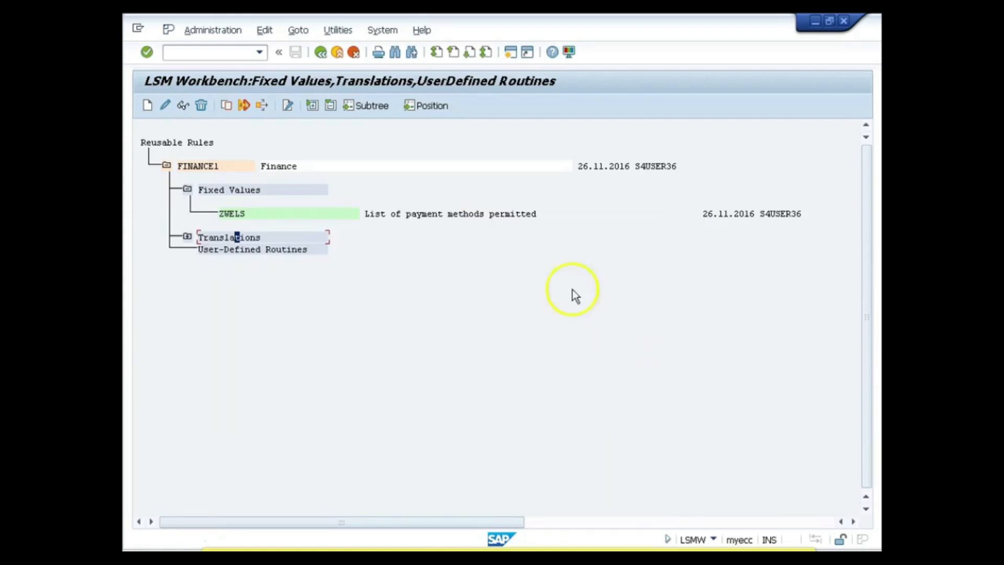
Open translation SPRAS in change mode and set its source field length to 2.
{"action": "left_click", "coordinate": [187, 237]}
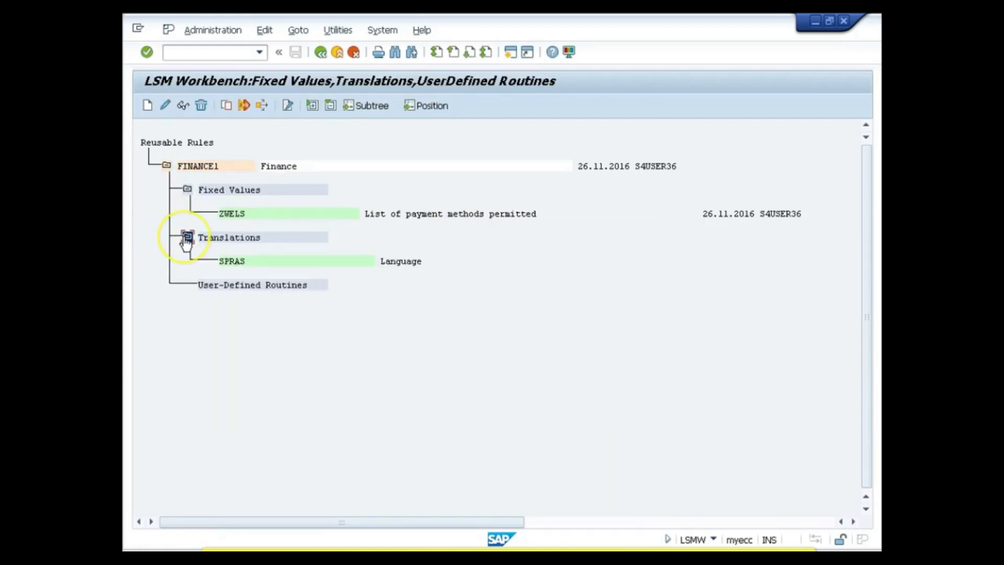
{"action": "left_click", "coordinate": [234, 261]}
{"action": "left_click", "coordinate": [165, 106]}
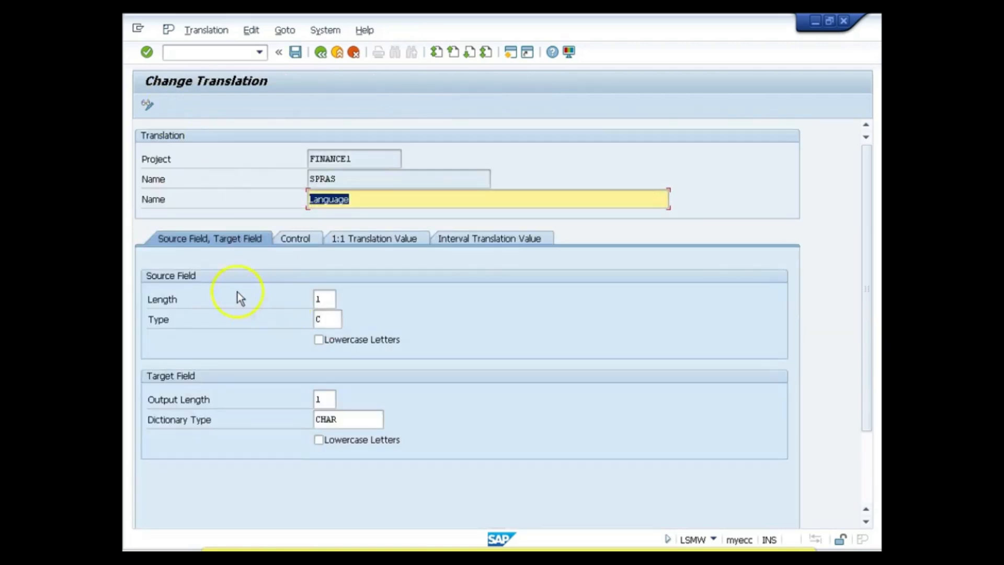
{"action": "left_click", "coordinate": [325, 301]}
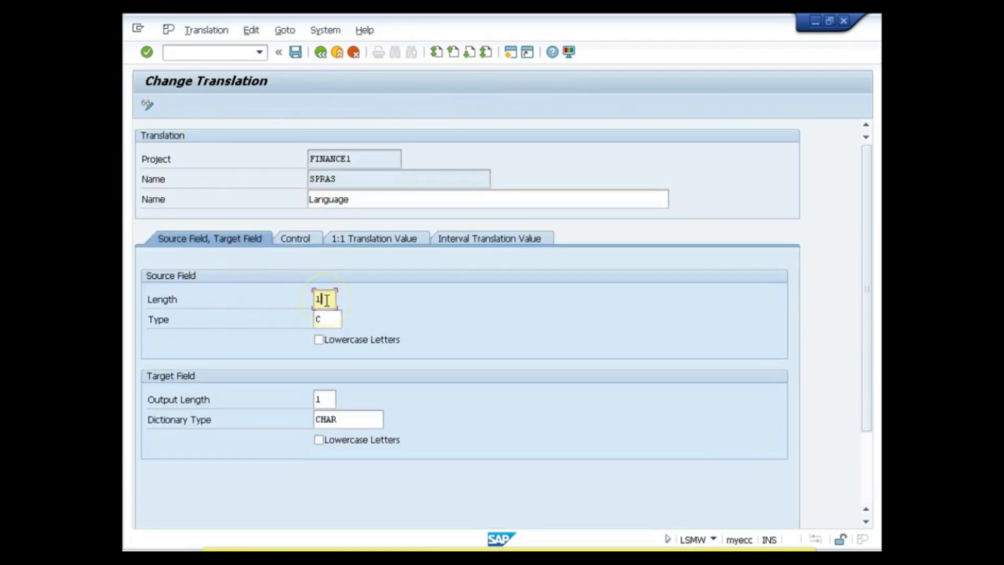
{"action": "key", "text": "BackSpace"}
{"action": "type", "text": "2"}
Review the control variants of translation SPRAS, then add a 1:1 translation value from EN to E and mark it OK.
{"action": "left_click", "coordinate": [300, 241]}
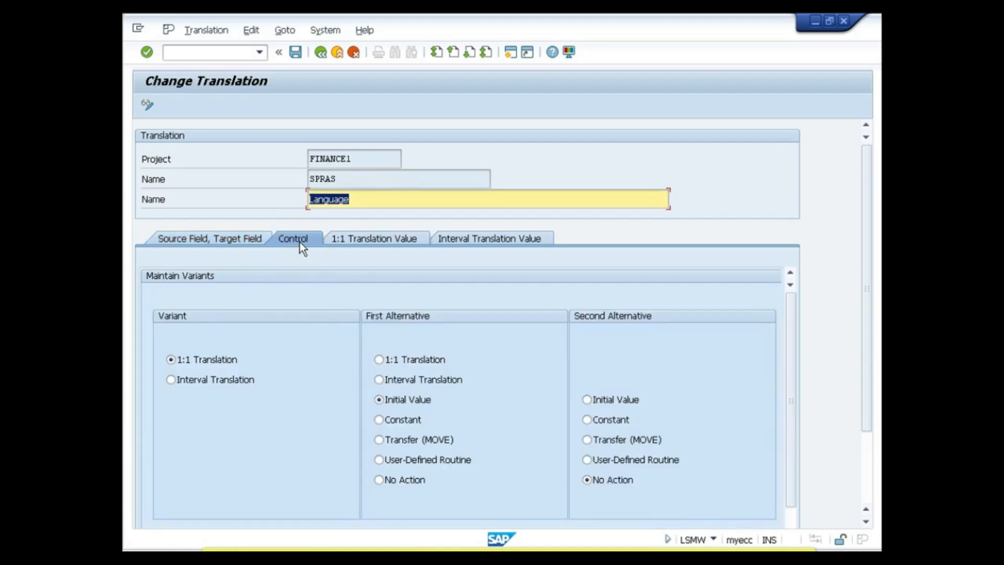
{"action": "left_click", "coordinate": [363, 240]}
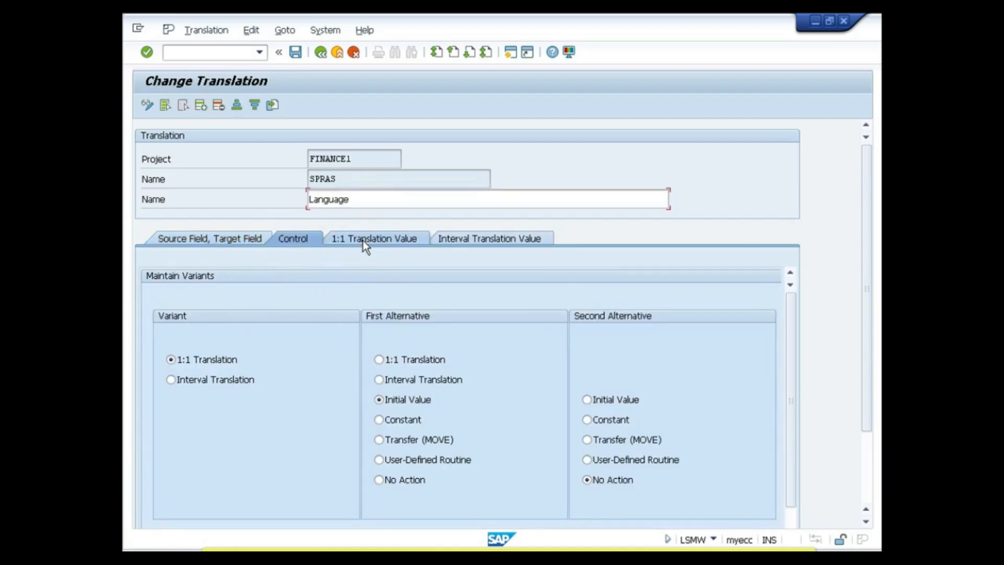
{"action": "left_click", "coordinate": [302, 294]}
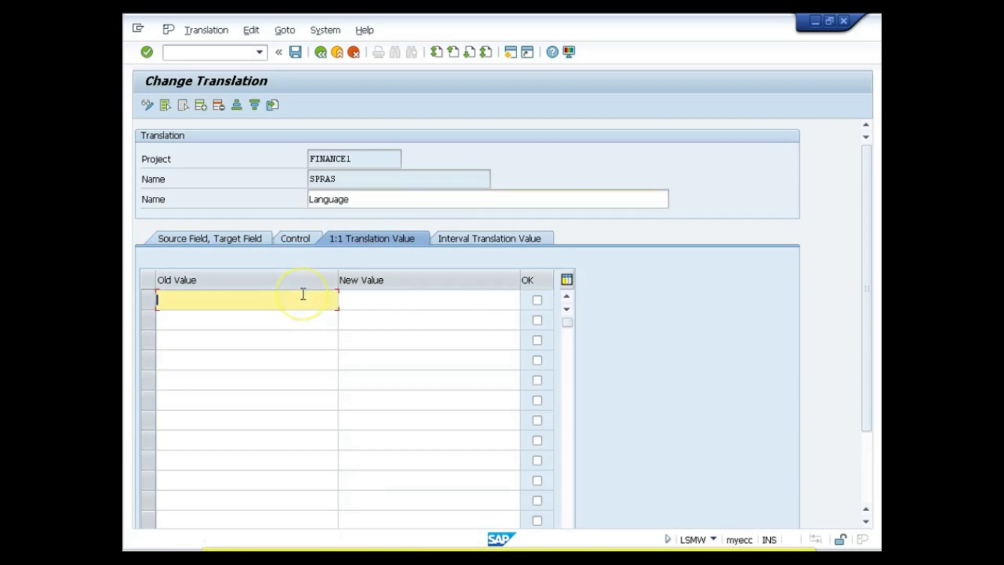
{"action": "type", "text": "EN"}
{"action": "key", "text": "Tab"}
{"action": "type", "text": "E"}
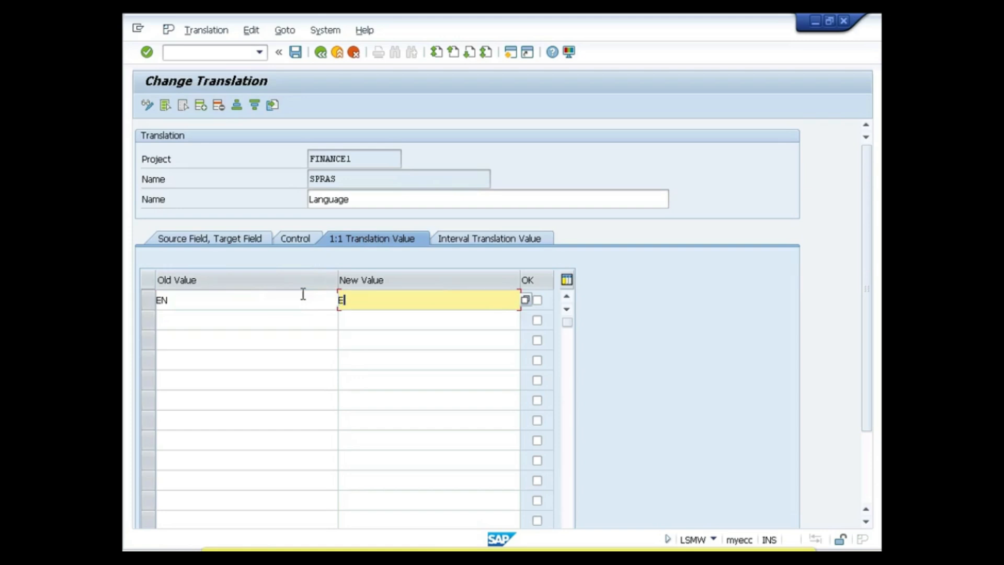
{"action": "left_click", "coordinate": [537, 301]}
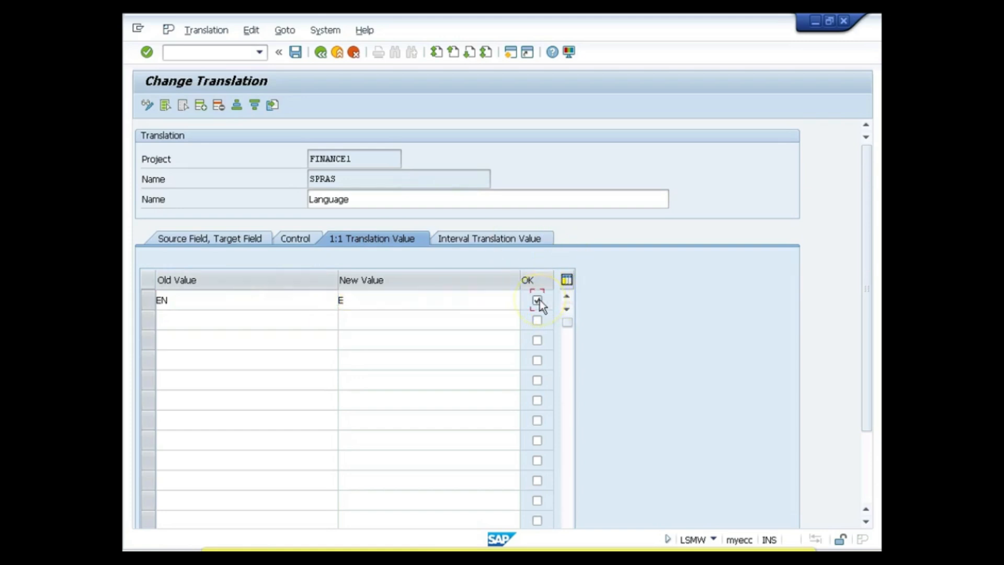
{"action": "left_click", "coordinate": [451, 298]}
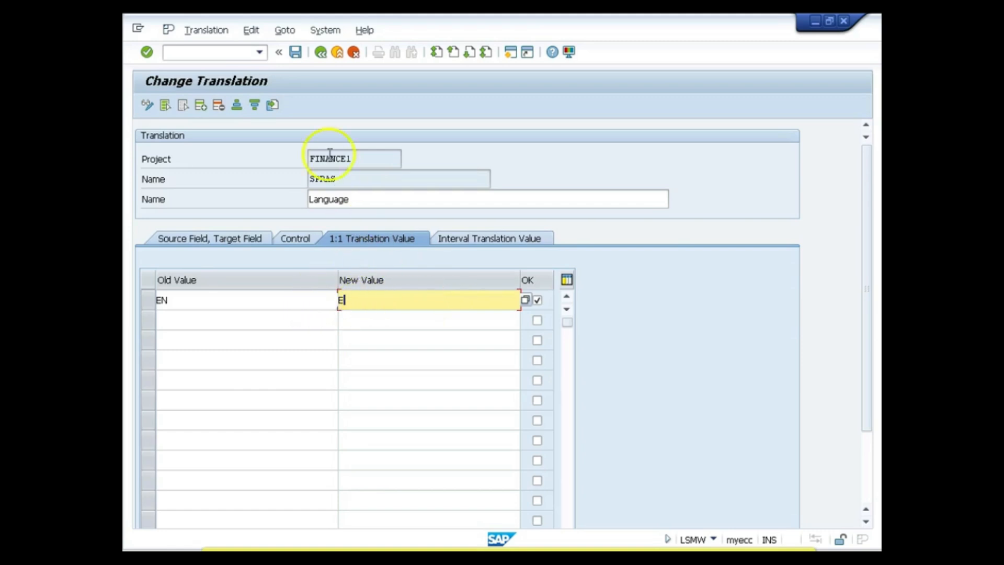
Switch to the Dictionary session and display the KNA1 table contents for the test customer's number.
{"action": "key", "text": "alt+Tab"}
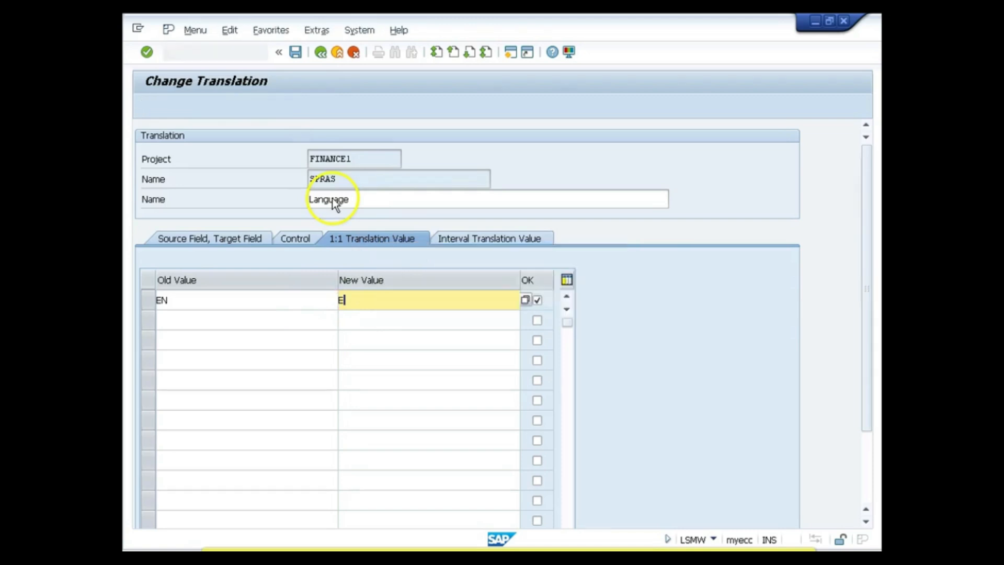
{"action": "key", "text": "alt+Tab"}
{"action": "key", "text": "alt+Tab"}
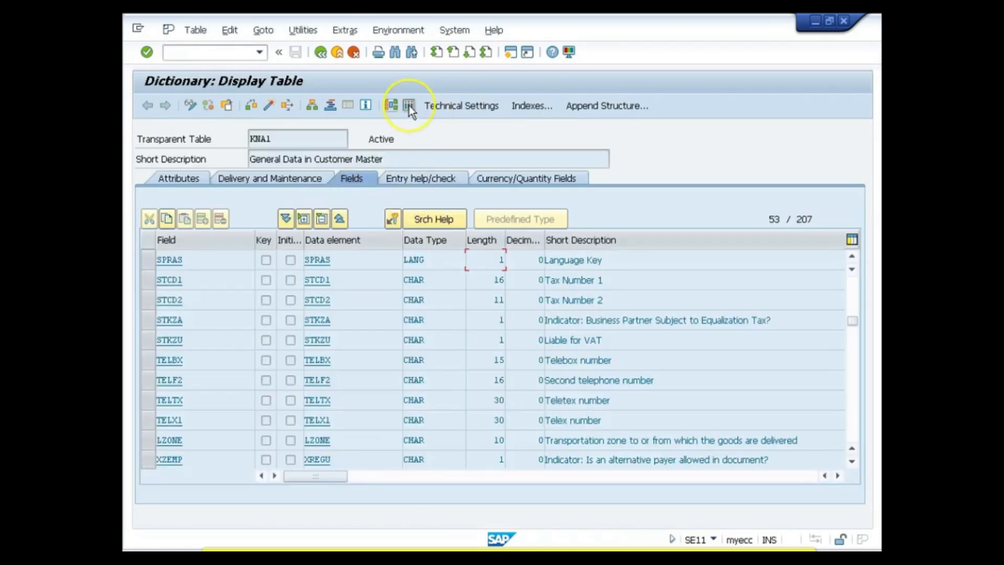
{"action": "left_click", "coordinate": [409, 106]}
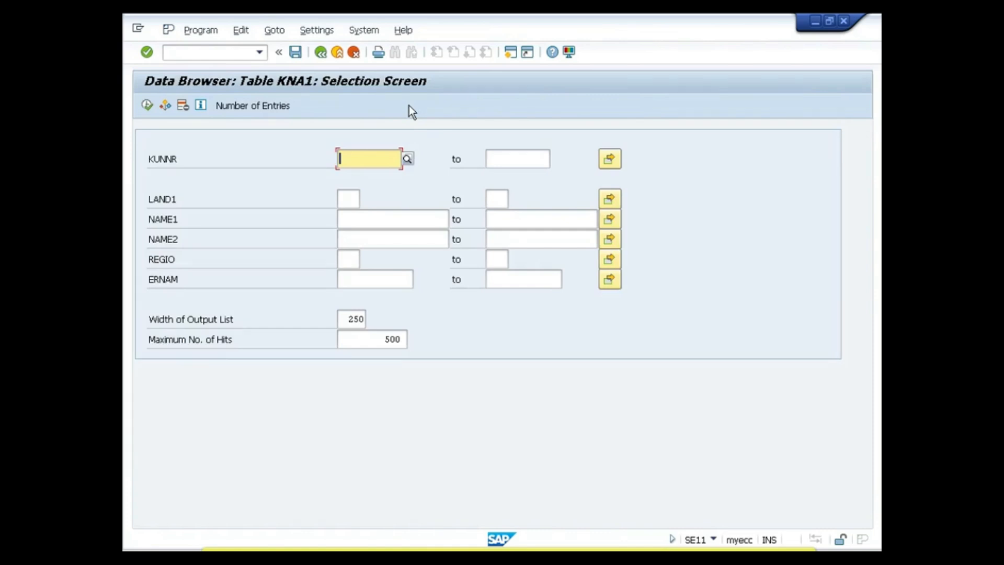
{"action": "type", "text": "100370"}
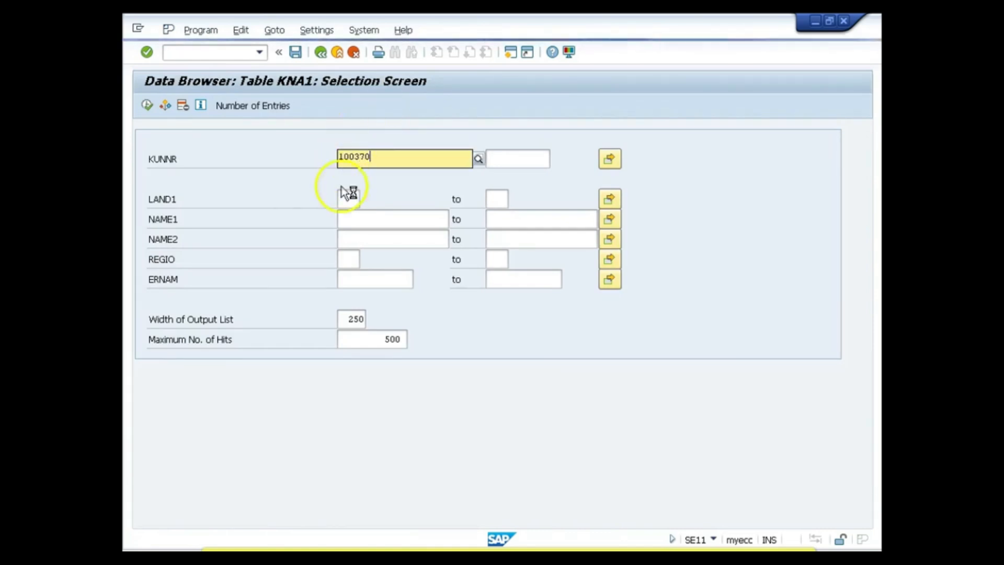
{"action": "left_click", "coordinate": [148, 107]}
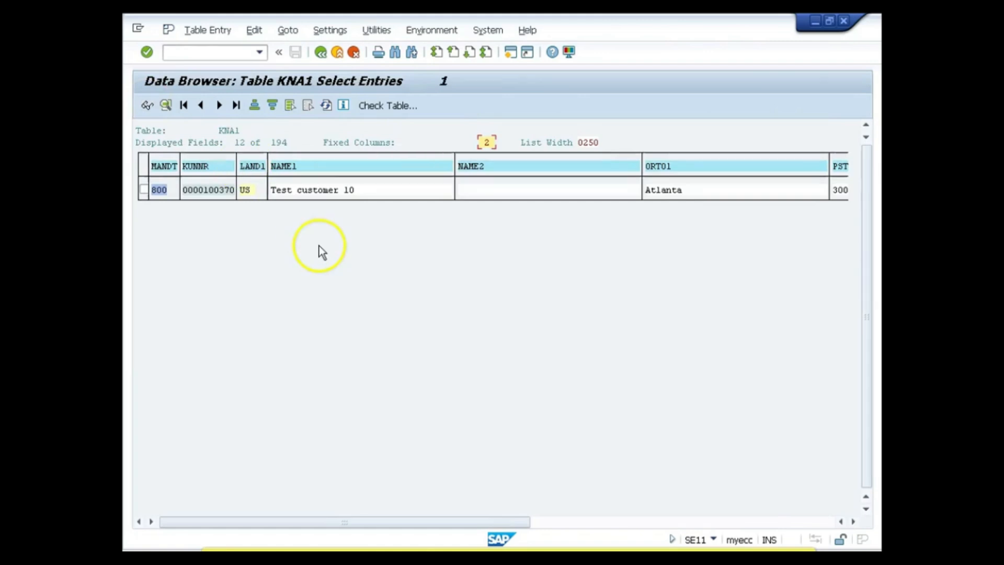
Set the KNA1 list width to 1023 and check the customer's language key in the SPRAS column.
{"action": "key", "text": "Tab"}
{"action": "type", "text": "1023"}
{"action": "key", "text": "Return"}
{"action": "left_click", "coordinate": [331, 521]}
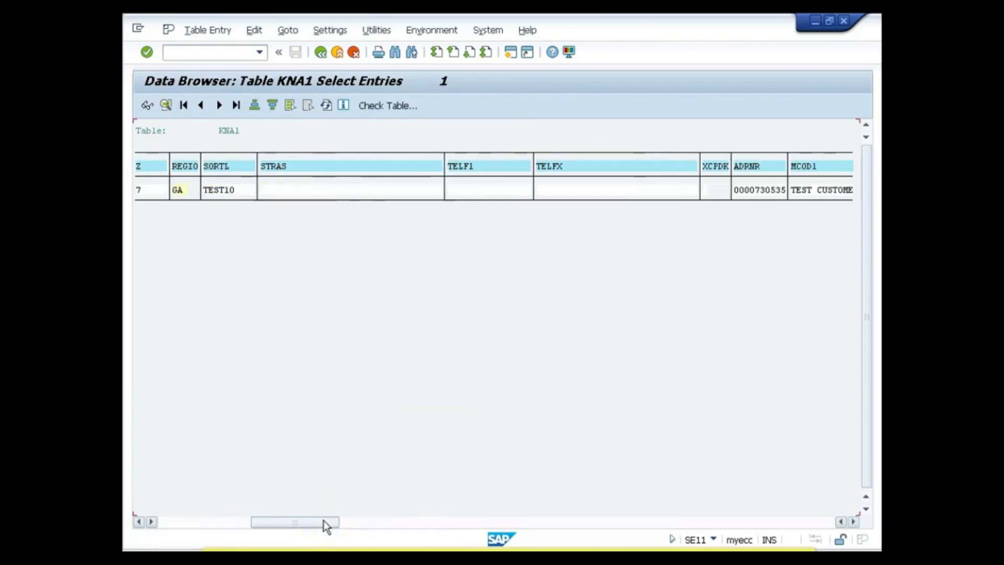
{"action": "left_click", "coordinate": [366, 522]}
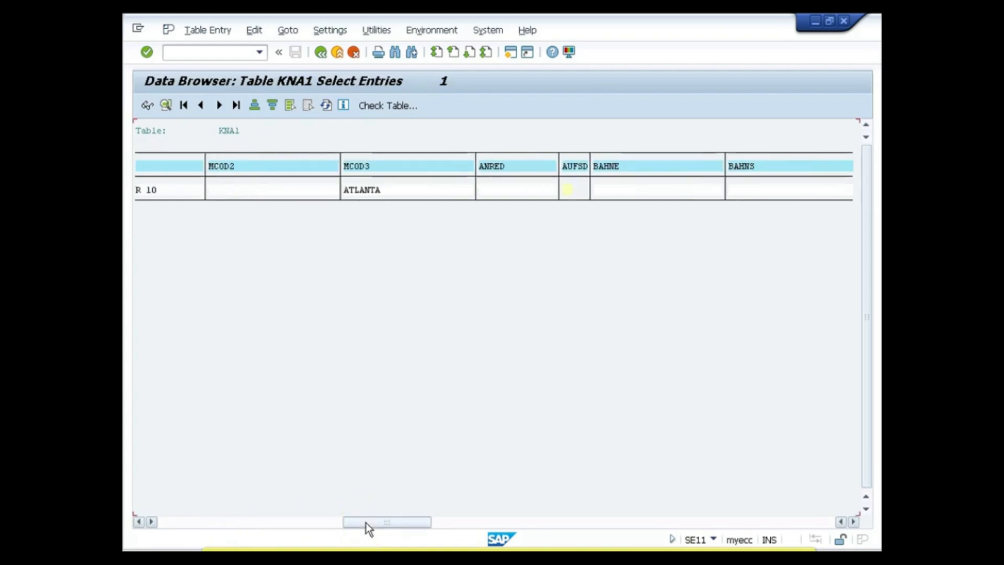
{"action": "left_click", "coordinate": [424, 522]}
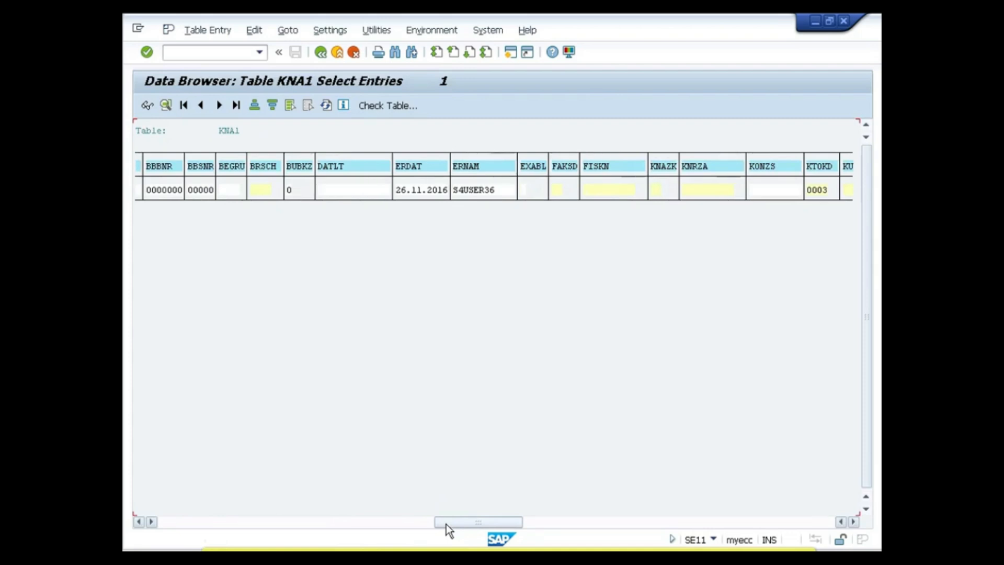
{"action": "left_click", "coordinate": [541, 526]}
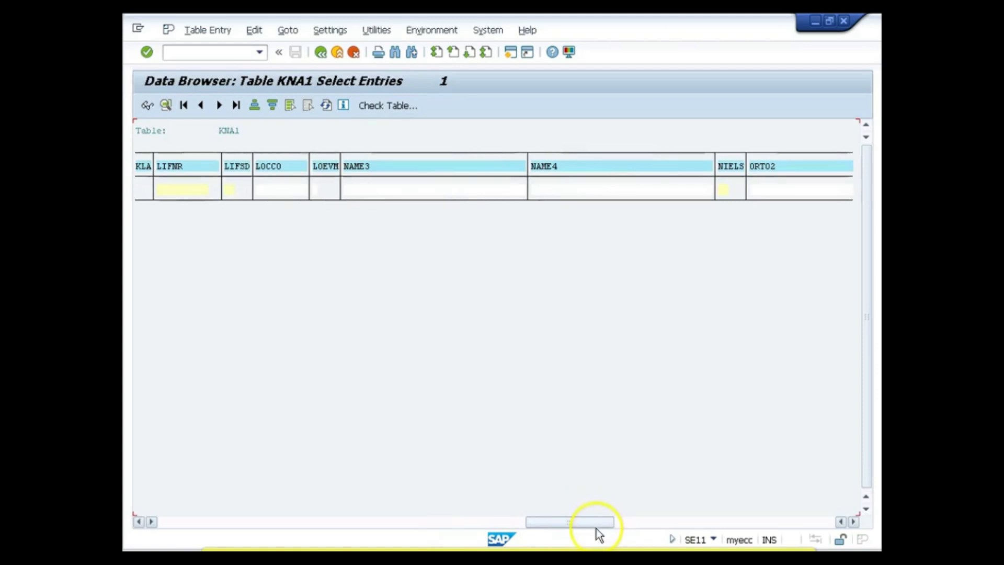
{"action": "left_click", "coordinate": [630, 523]}
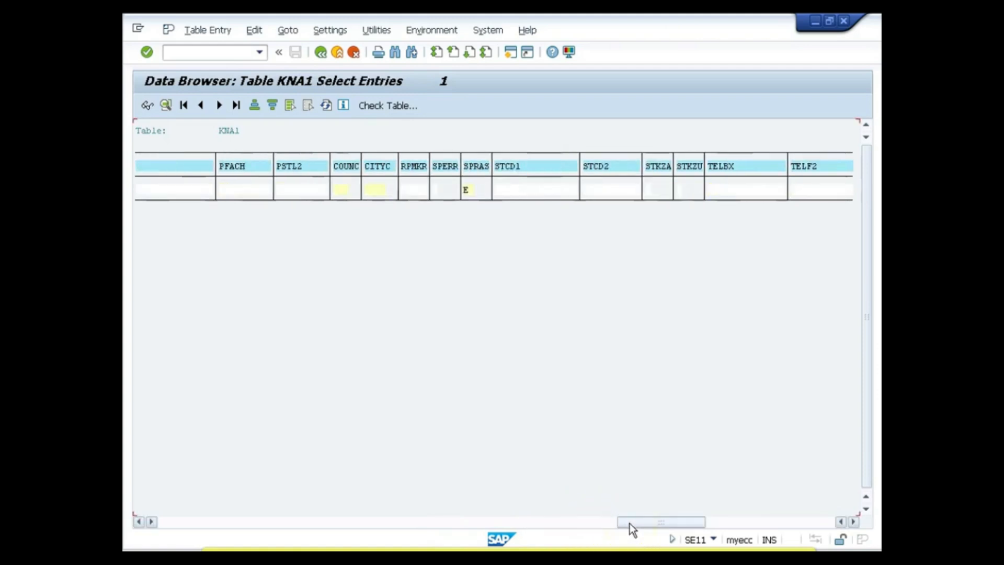
{"action": "left_click", "coordinate": [468, 190]}
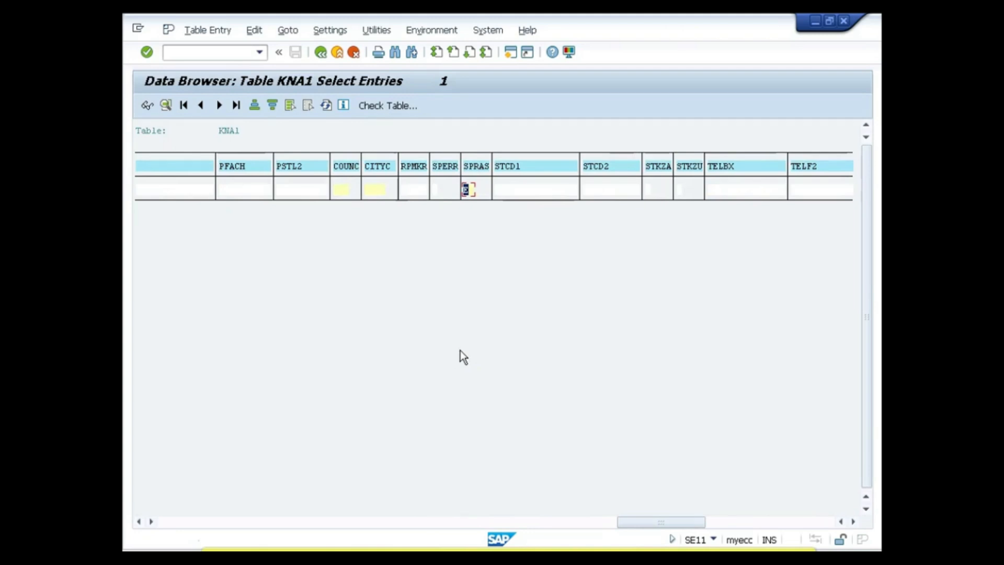
Return to the LSM Workbench session, save the SPRAS translation and leave it.
{"action": "key", "text": "alt+Tab"}
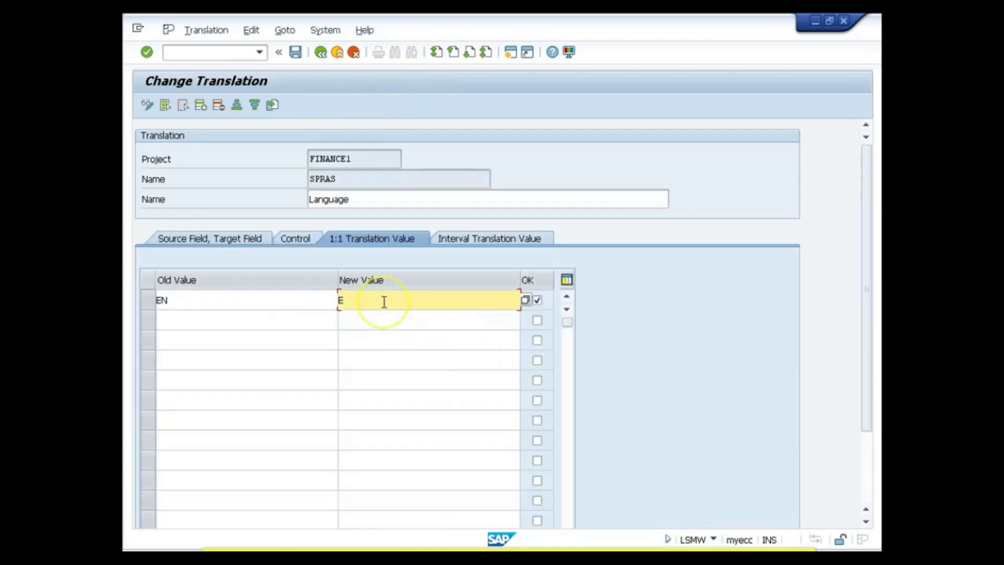
{"action": "left_click", "coordinate": [279, 301]}
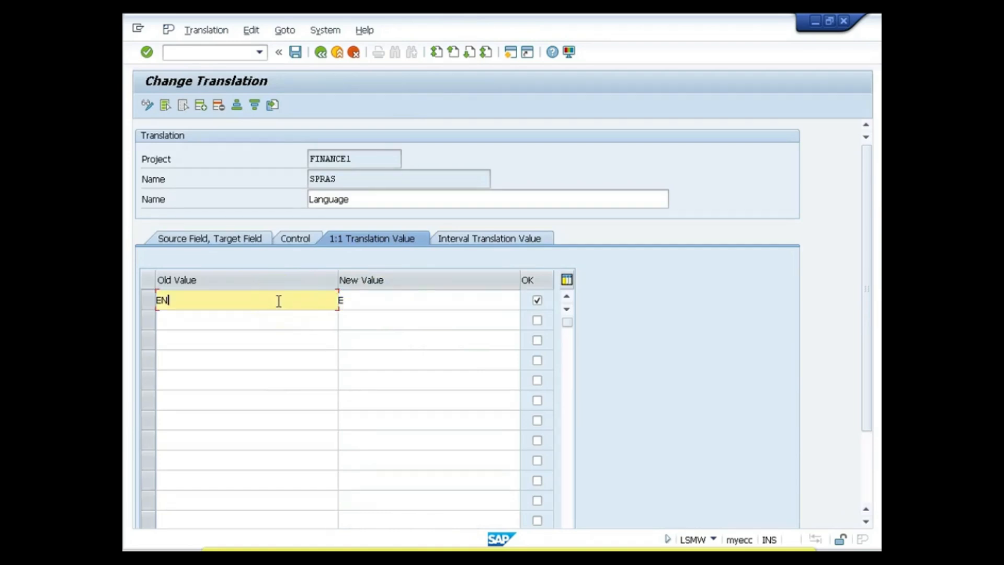
{"action": "left_click", "coordinate": [296, 51]}
{"action": "left_click", "coordinate": [321, 52]}
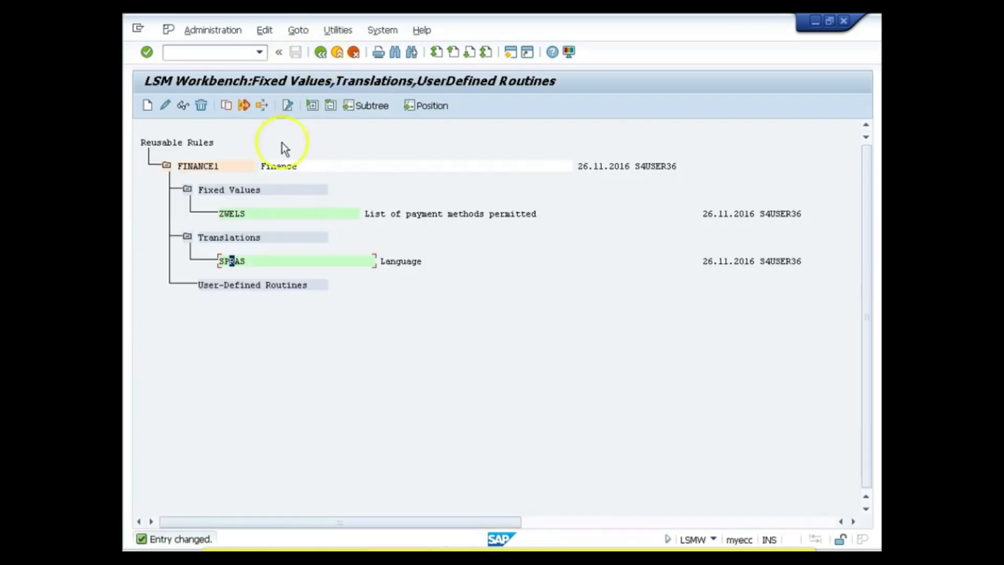
Return to the process step list and open Specify Files in change mode.
{"action": "left_click", "coordinate": [320, 52]}
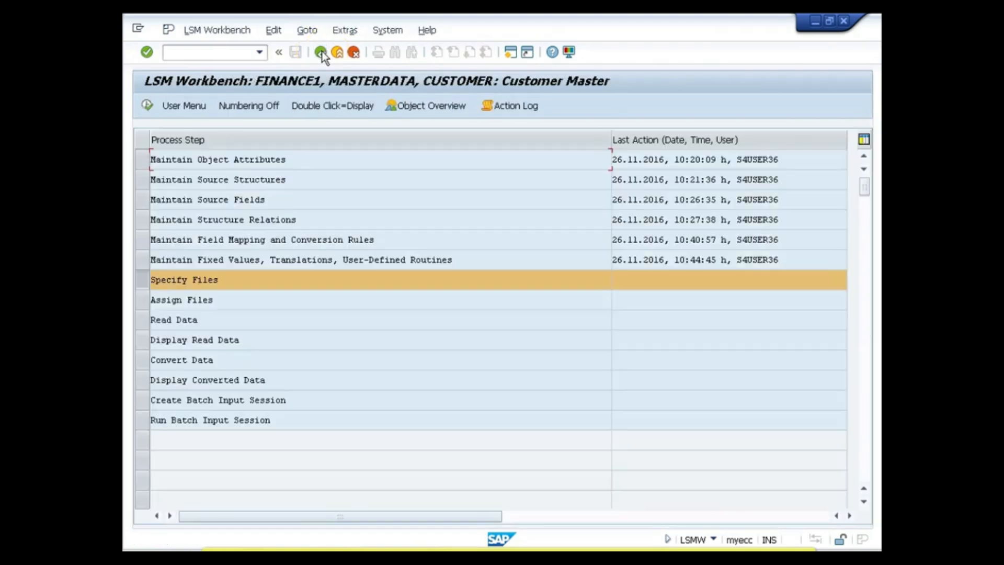
{"action": "left_click", "coordinate": [148, 105]}
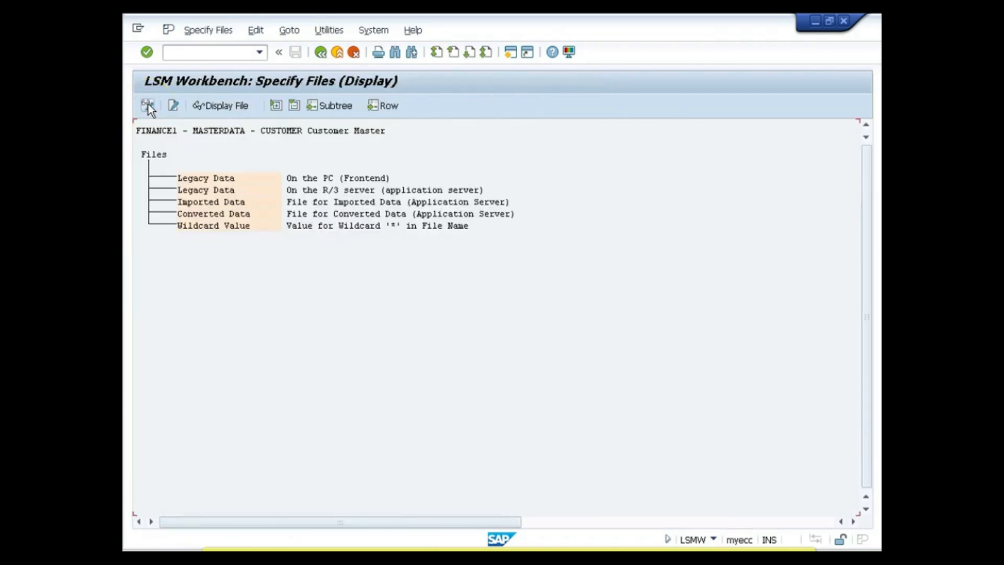
{"action": "left_click", "coordinate": [148, 105]}
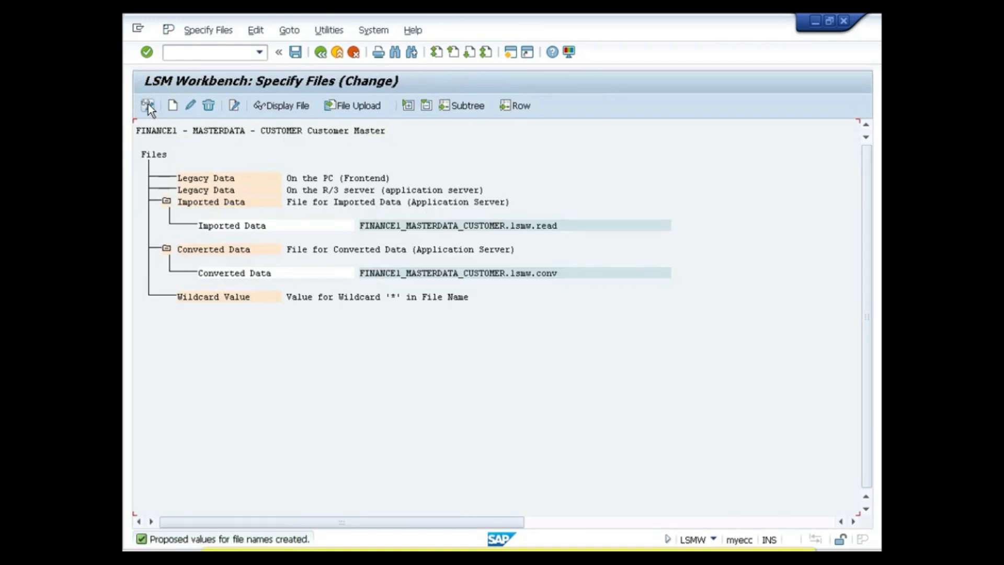
Switch to the Book1 workbook in Excel and copy the field descriptions in column 3, rows 5 to 18.
{"action": "left_click", "coordinate": [408, 559]}
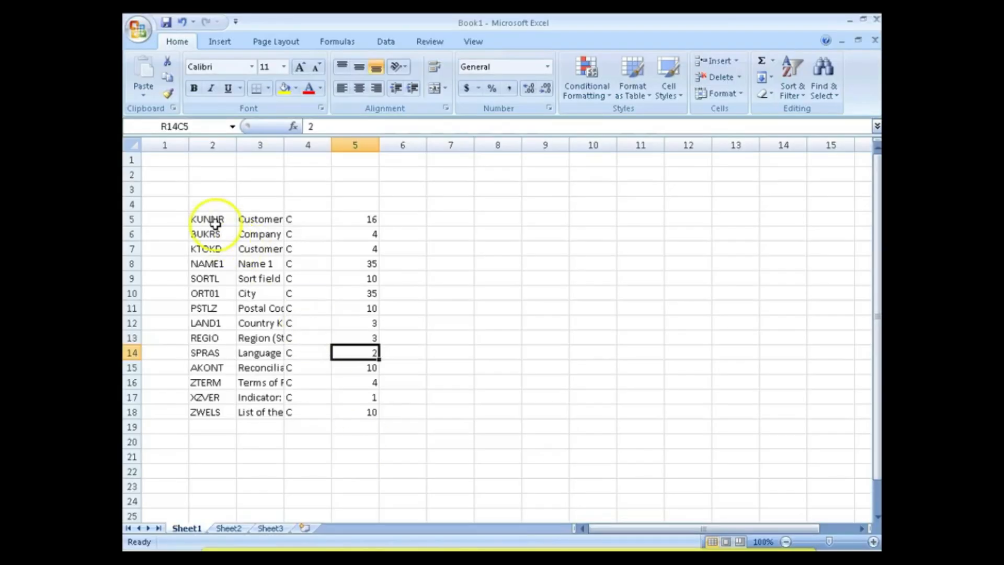
{"action": "left_click", "coordinate": [215, 222]}
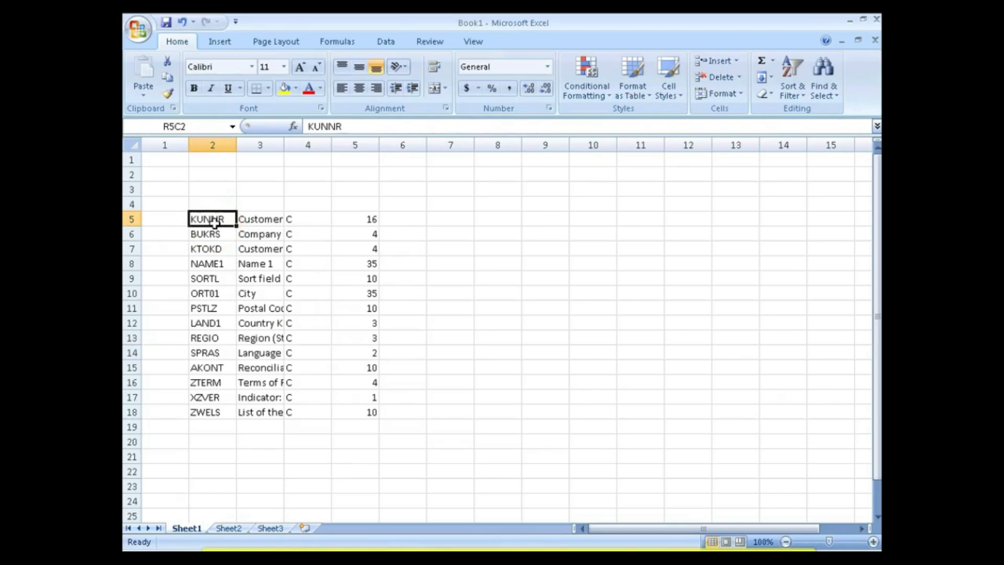
{"action": "key", "text": "ctrl+shift+Down"}
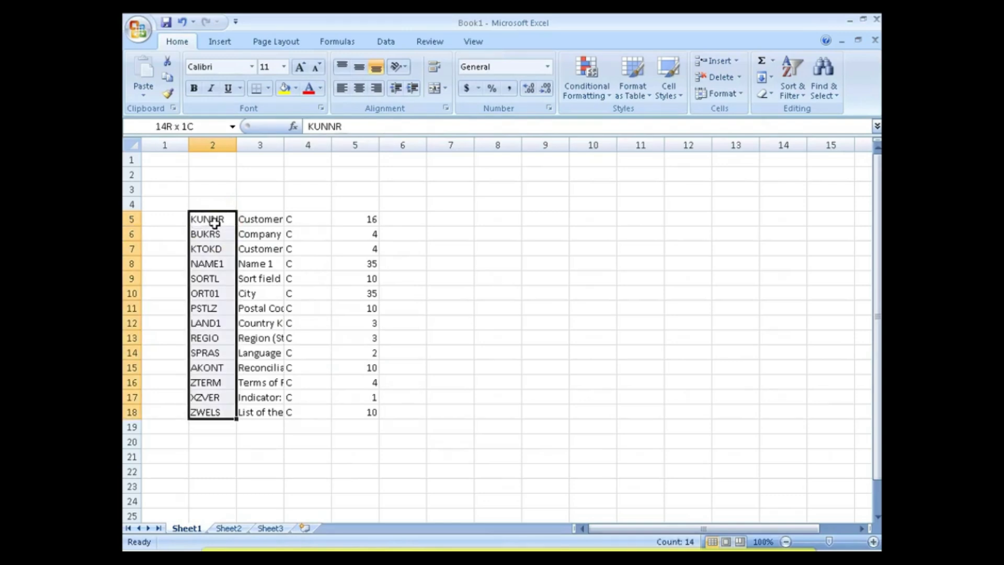
{"action": "key", "text": "Right"}
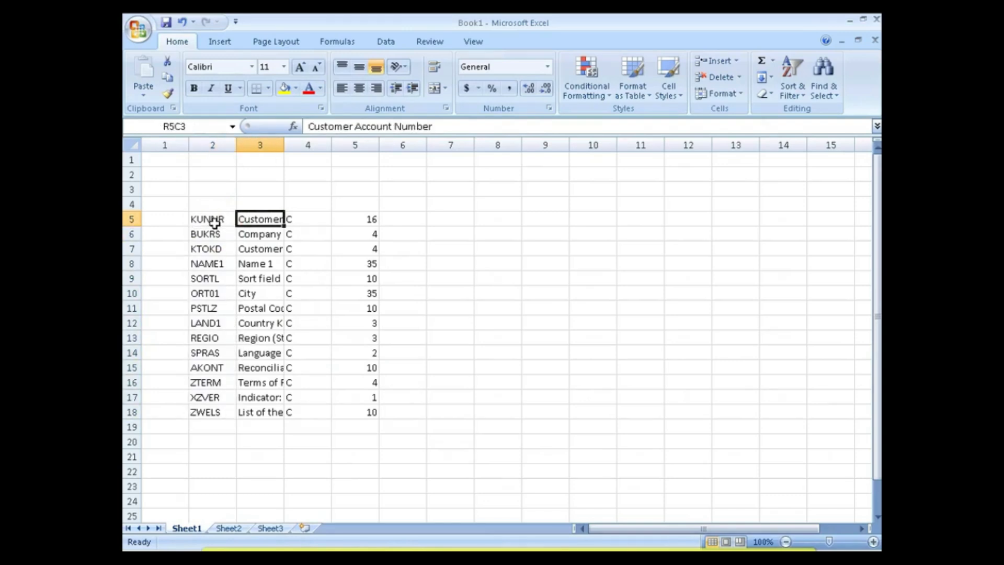
{"action": "key", "text": "ctrl+shift+Down"}
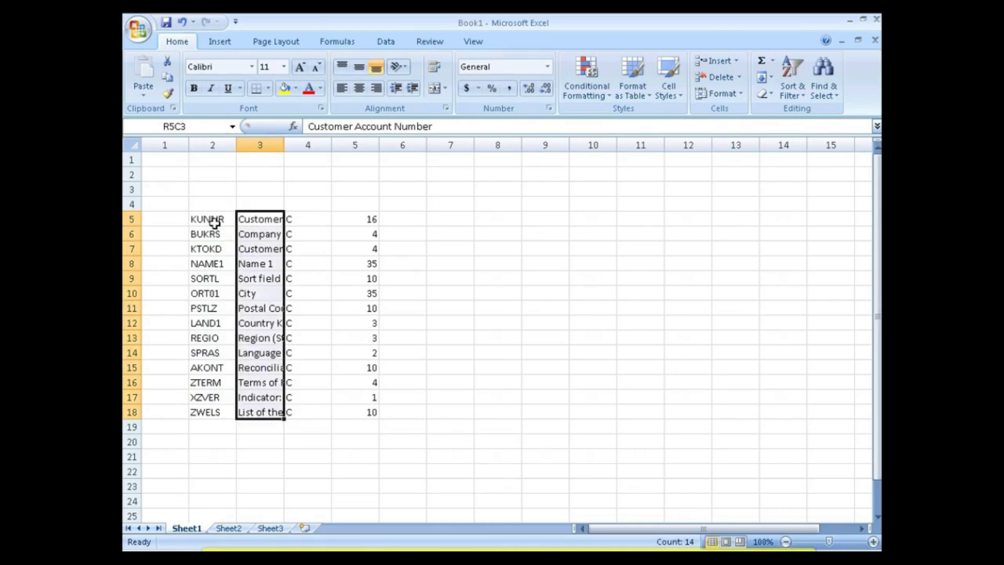
{"action": "key", "text": "ctrl+c"}
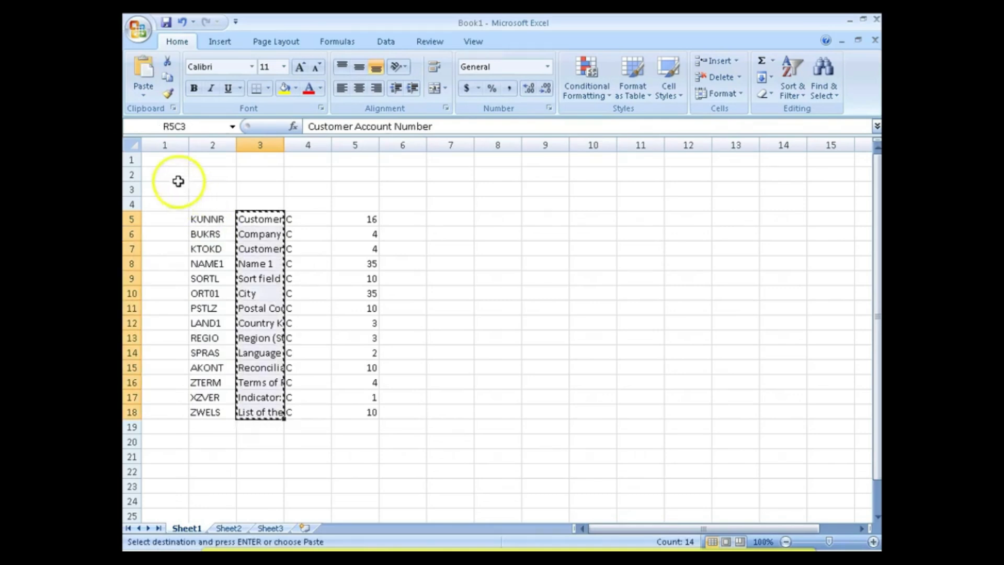
Paste the copied field descriptions transposed as a header row starting at row 1, column 1.
{"action": "left_click", "coordinate": [170, 161]}
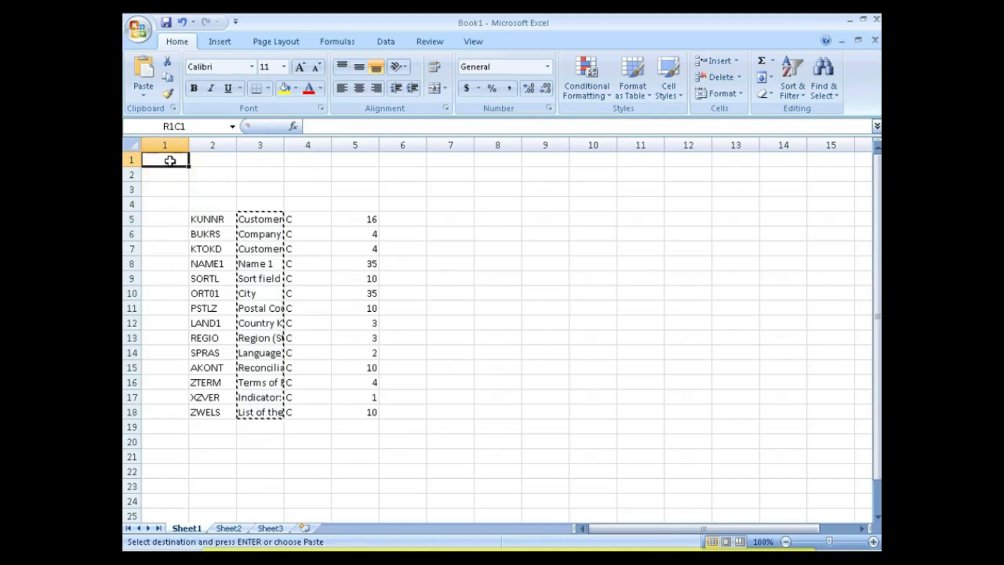
{"action": "right_click", "coordinate": [171, 162]}
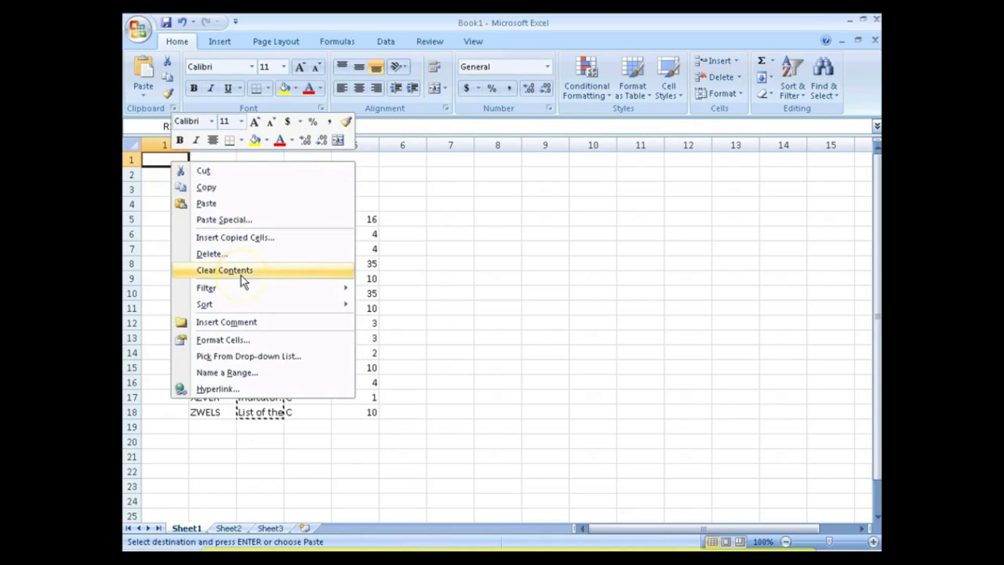
{"action": "left_click", "coordinate": [228, 219]}
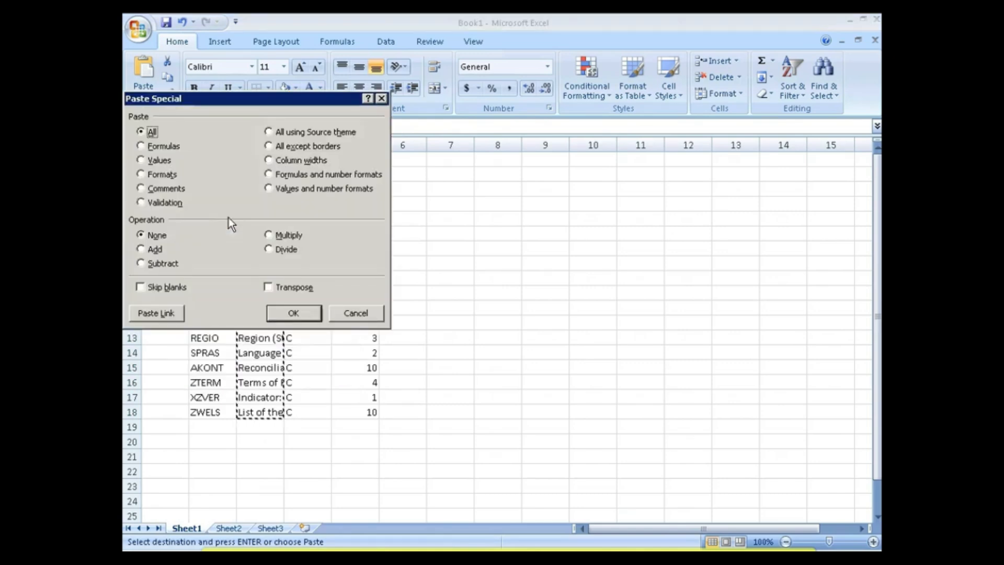
{"action": "left_click", "coordinate": [269, 288]}
{"action": "left_click", "coordinate": [281, 312]}
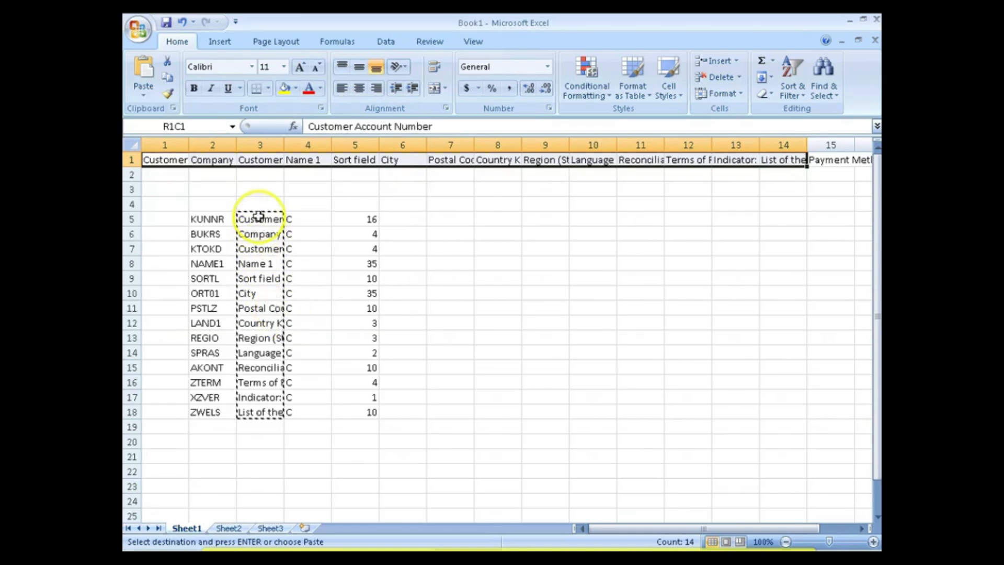
{"action": "key", "text": "Escape"}
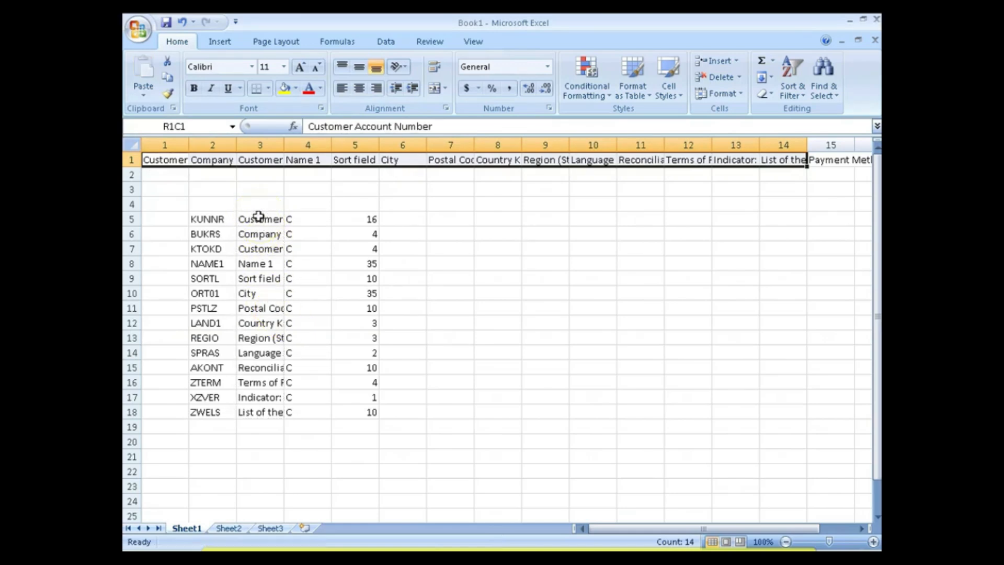
Clear the contents of rows 5 to 19, which hold the original field list.
{"action": "left_click", "coordinate": [172, 219]}
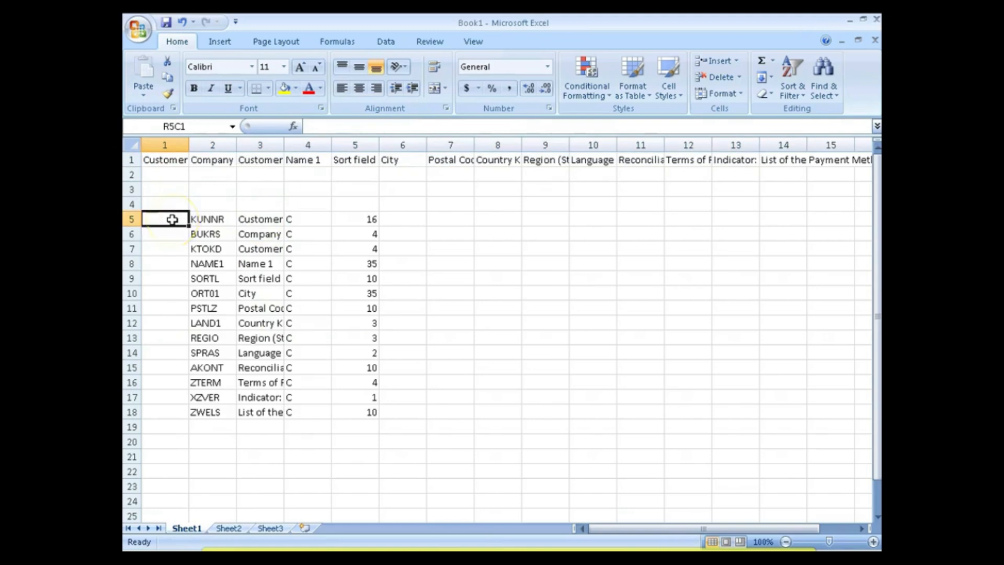
{"action": "key", "text": "shift+Down"}
{"action": "key", "text": "shift+Down"}
{"action": "key", "text": "shift+Down"}
{"action": "key", "text": "shift+Down"}
{"action": "key", "text": "shift+Down"}
{"action": "key", "text": "shift+Down"}
{"action": "key", "text": "shift+Down"}
{"action": "key", "text": "shift+Down"}
{"action": "key", "text": "shift+Down"}
{"action": "key", "text": "shift+Down"}
{"action": "key", "text": "shift+Down"}
{"action": "key", "text": "shift+Down"}
{"action": "key", "text": "shift+Down"}
{"action": "key", "text": "shift+Down"}
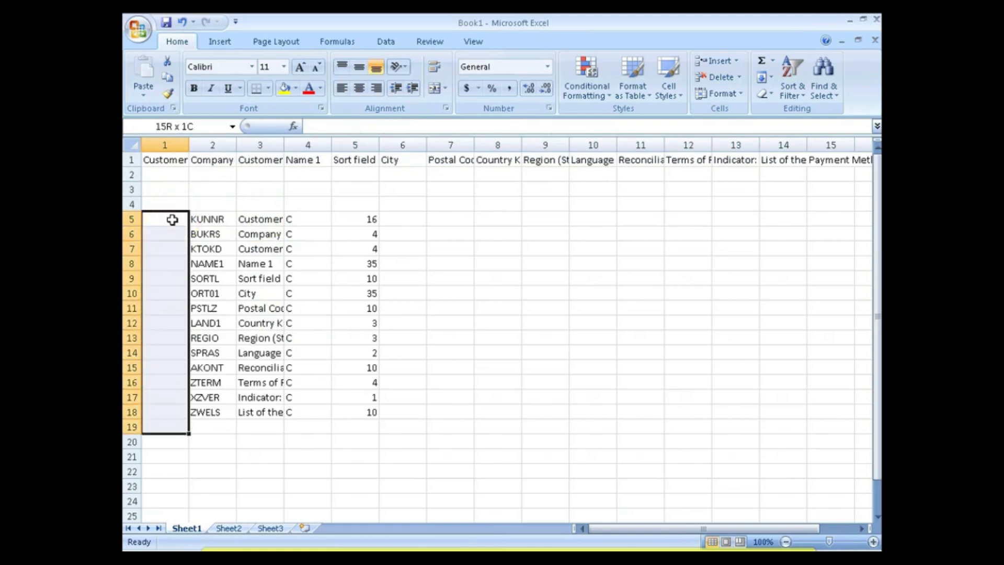
{"action": "key", "text": "shift+space"}
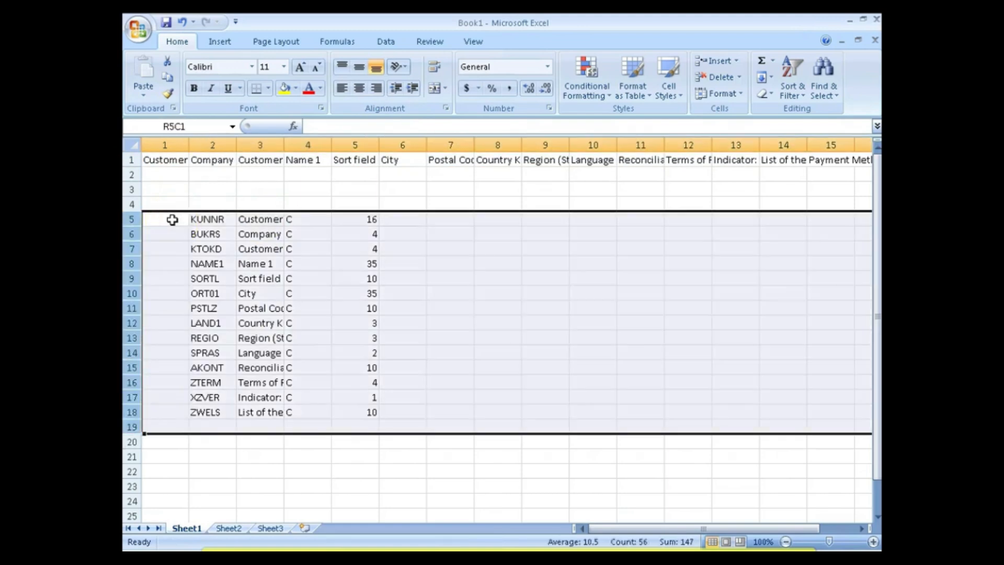
{"action": "key", "text": "Delete"}
{"action": "left_click", "coordinate": [168, 175]}
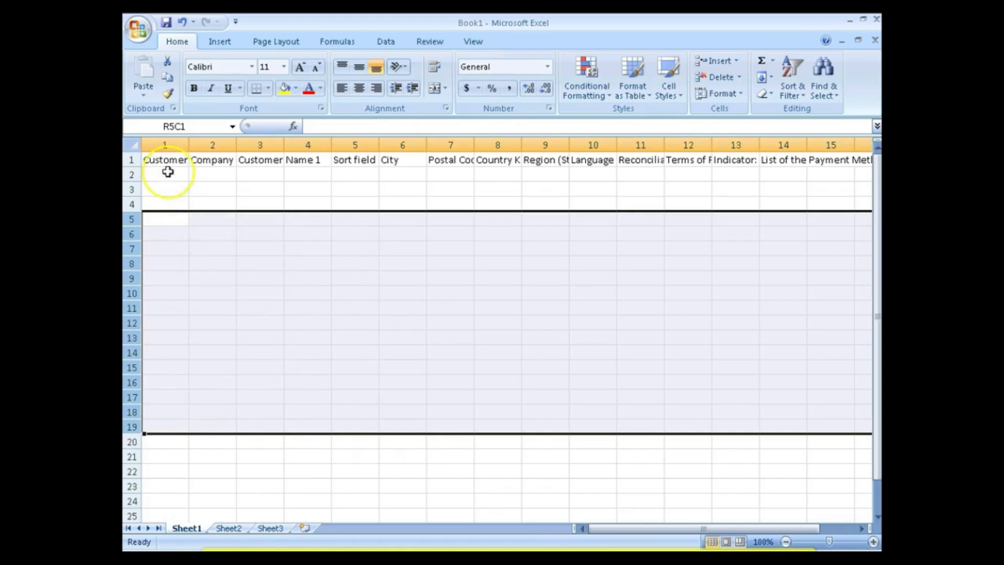
{"action": "type", "text": "1"}
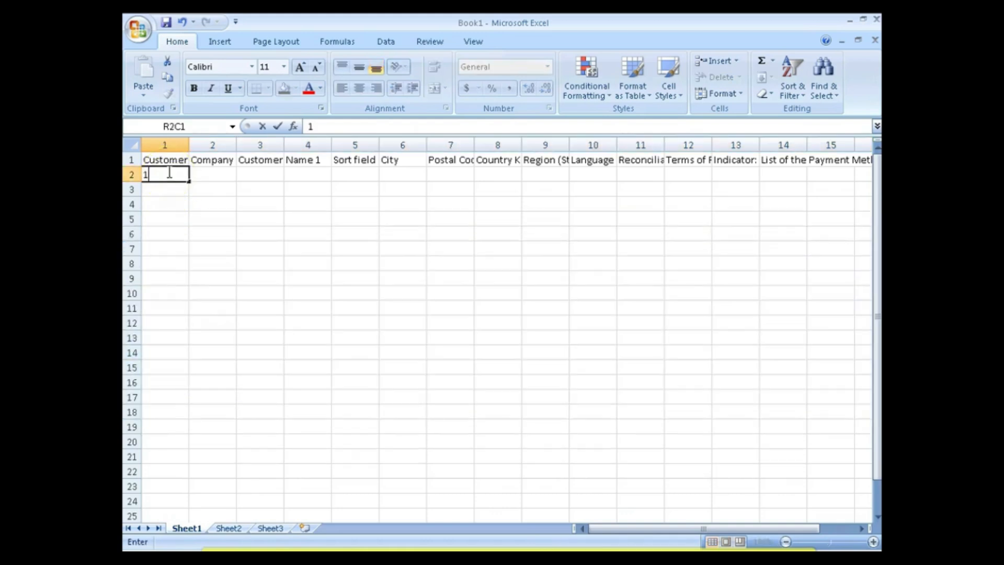
{"action": "type", "text": "00371"}
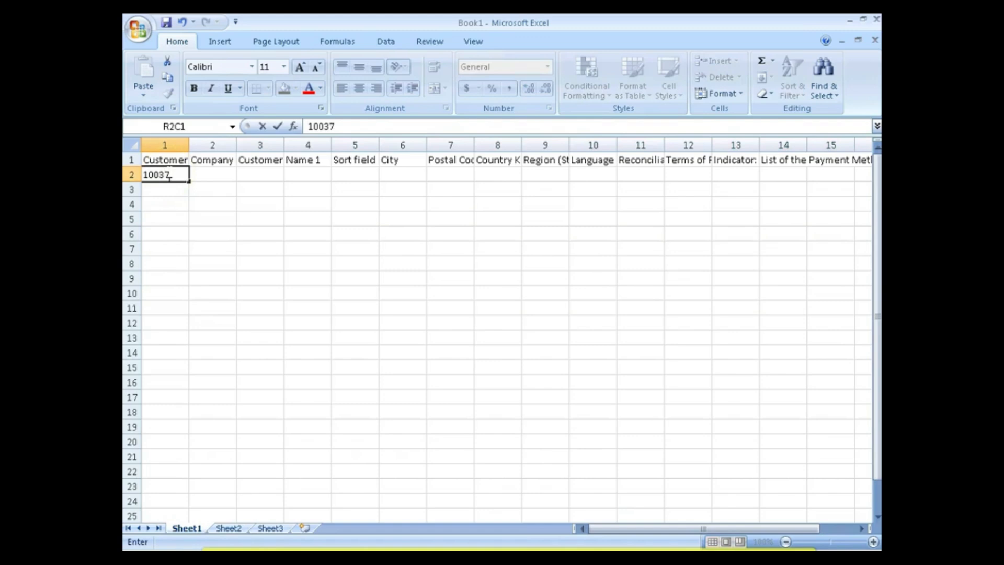
{"action": "key", "text": "Return"}
{"action": "type", "text": "10037"}
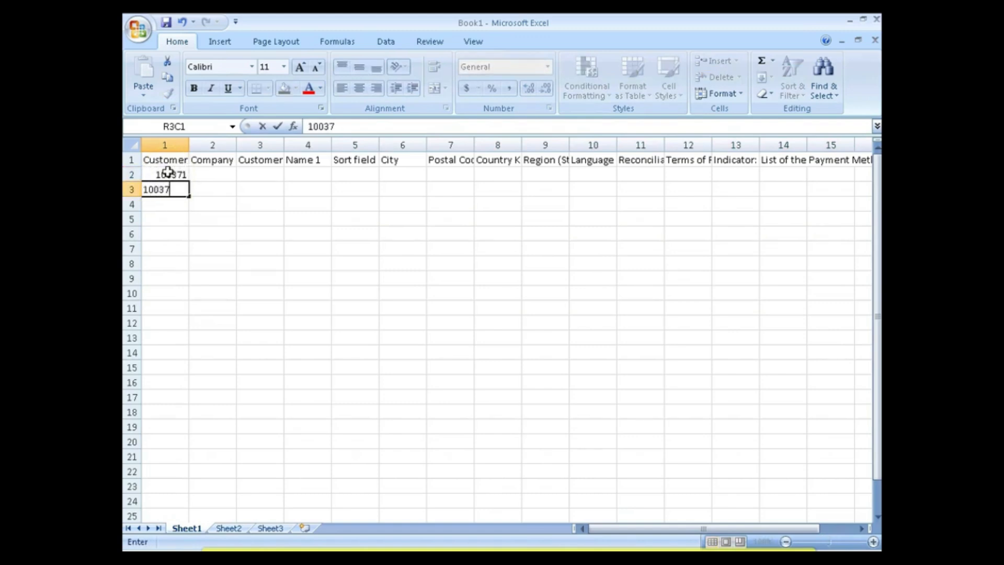
{"action": "left_click", "coordinate": [169, 174]}
{"action": "type", "text": "2"}
{"action": "key", "text": "Return"}
{"action": "type", "text": "100"}
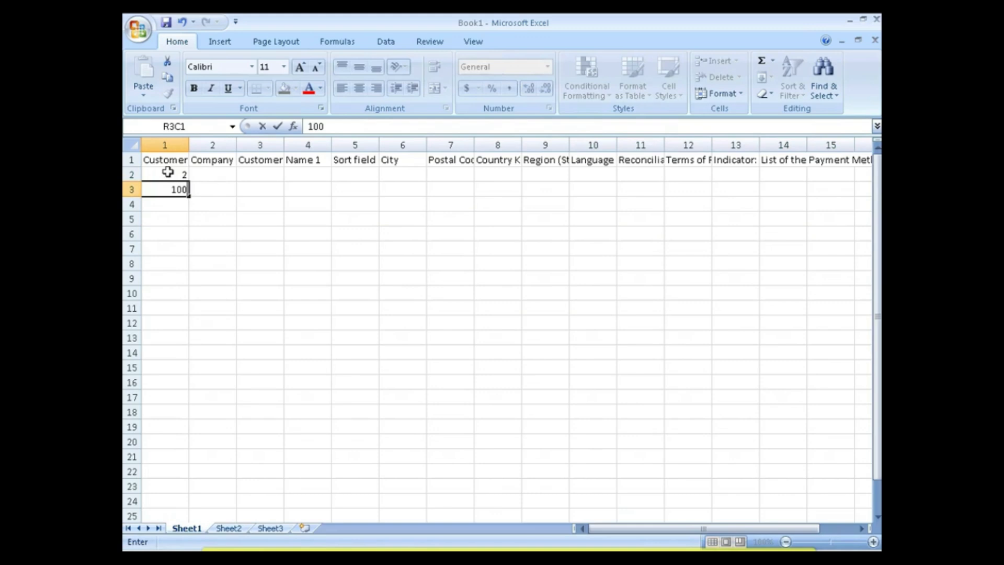
{"action": "key", "text": "Escape"}
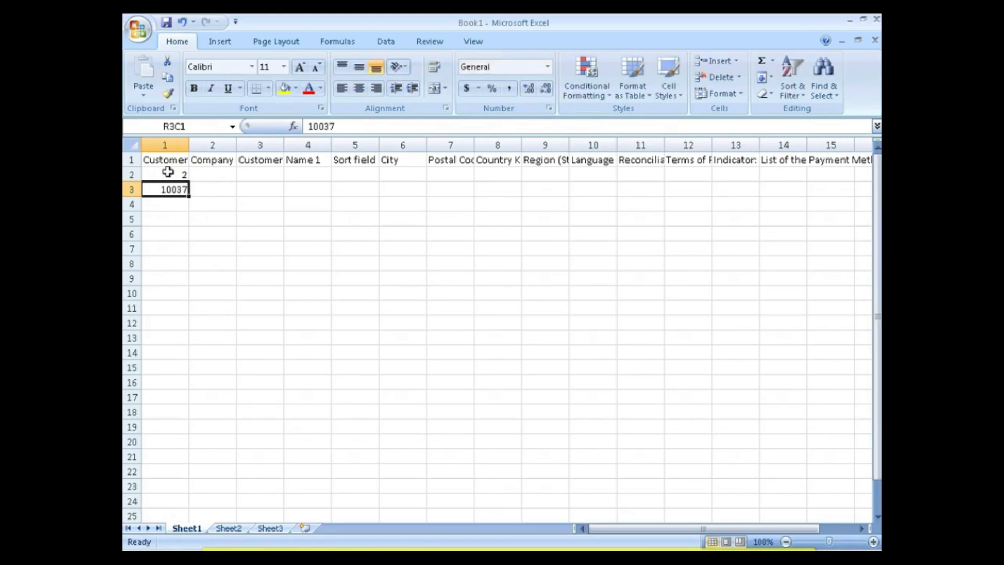
Enter four consecutive customer account numbers in rows 2 to 5 of the first column.
{"action": "left_click", "coordinate": [168, 172]}
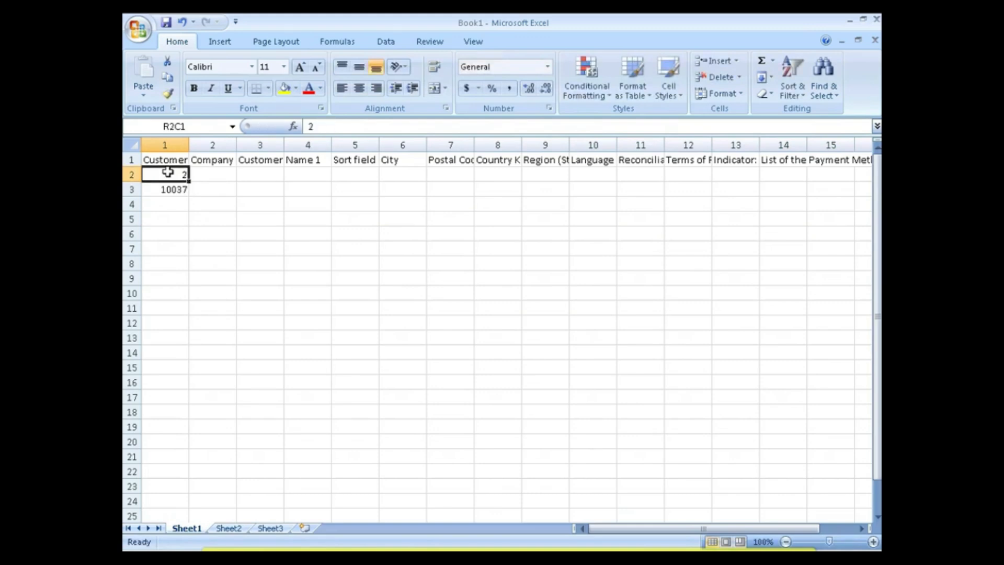
{"action": "type", "text": "100371"}
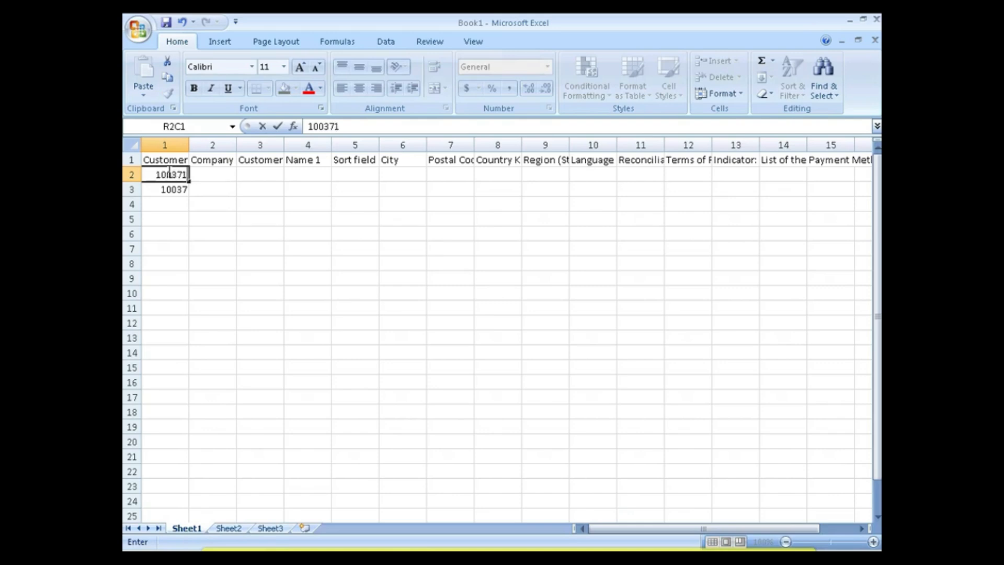
{"action": "key", "text": "Return"}
{"action": "type", "text": "10037"}
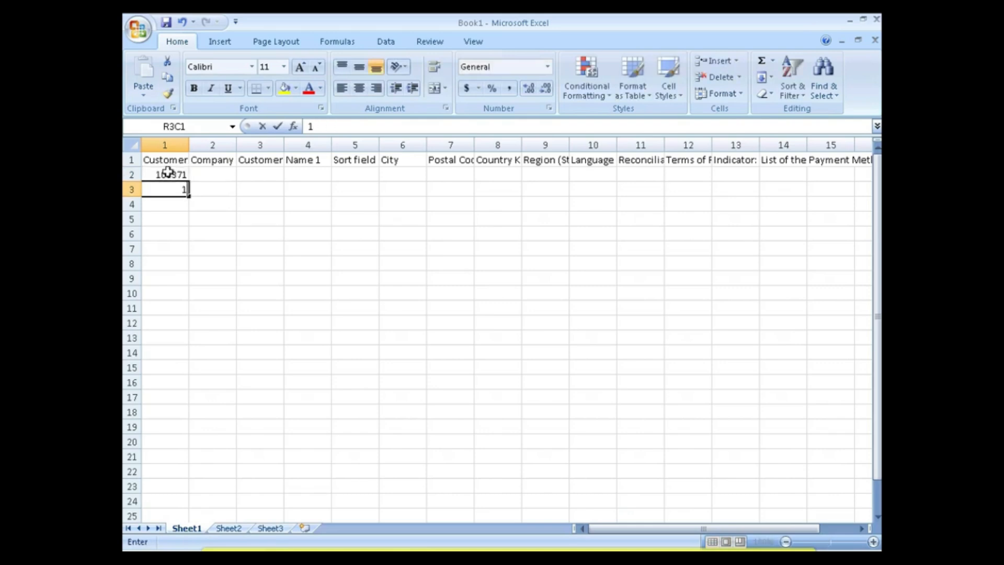
{"action": "key", "text": "Return"}
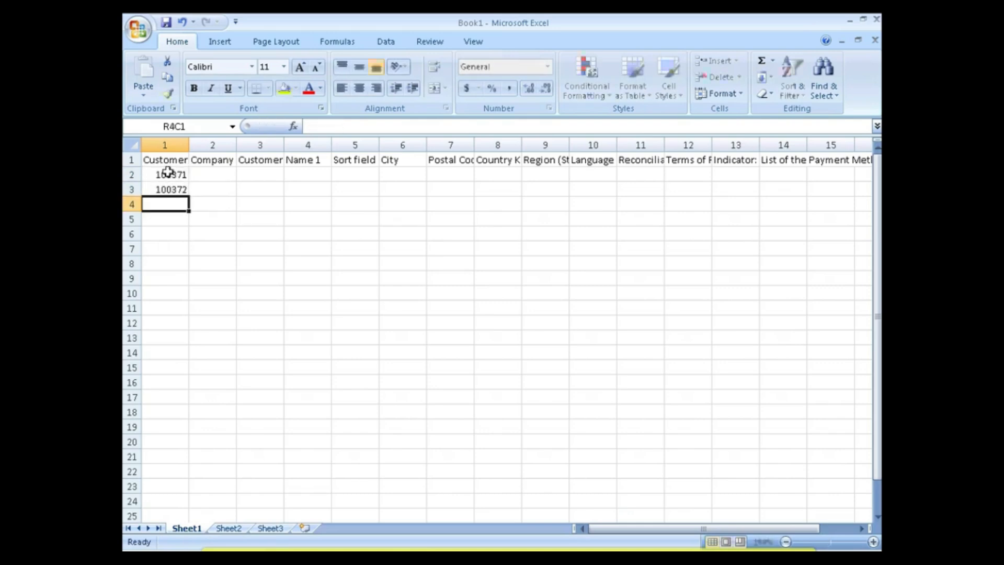
{"action": "type", "text": "100373"}
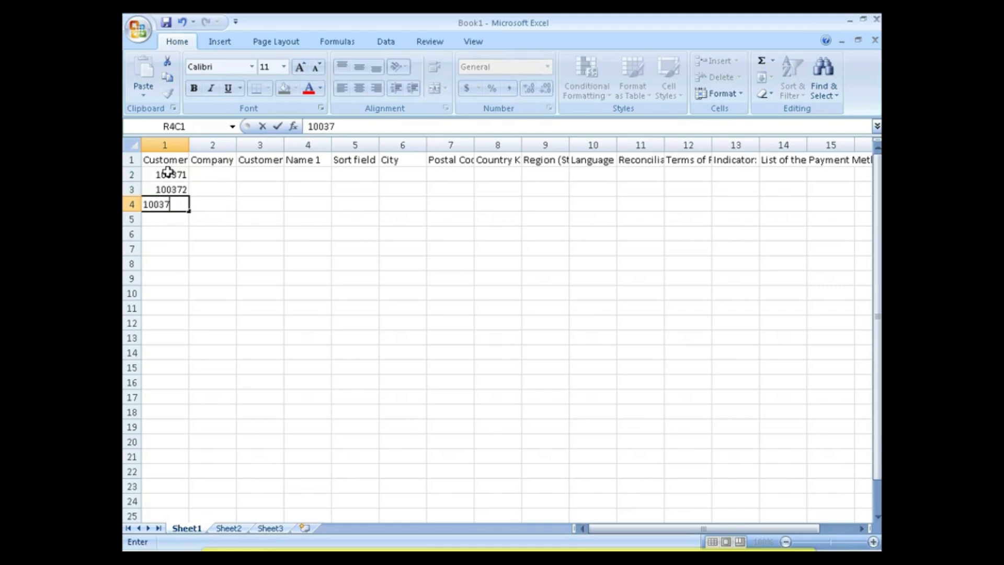
{"action": "key", "text": "Return"}
{"action": "type", "text": "10037"}
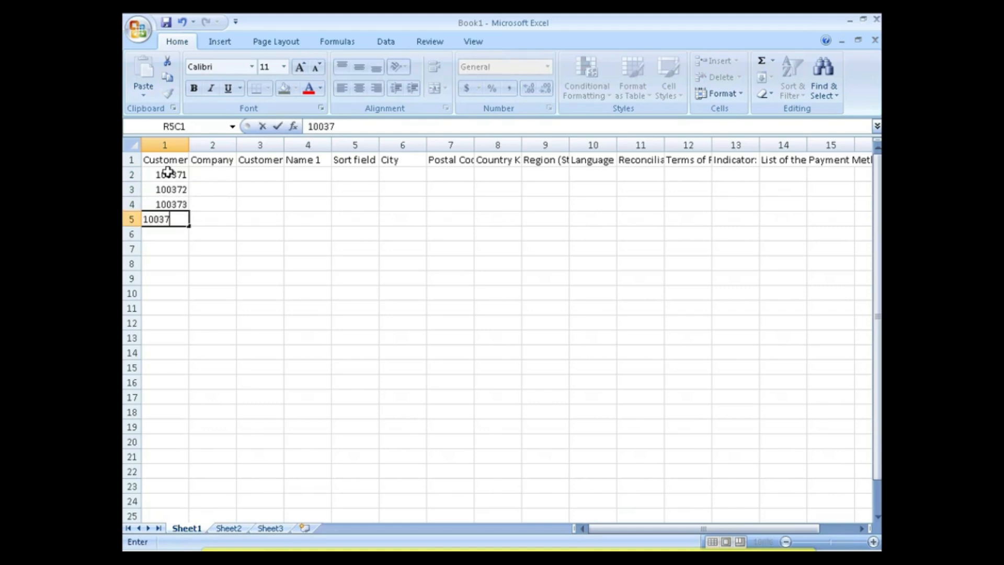
{"action": "type", "text": "4"}
{"action": "key", "text": "Return"}
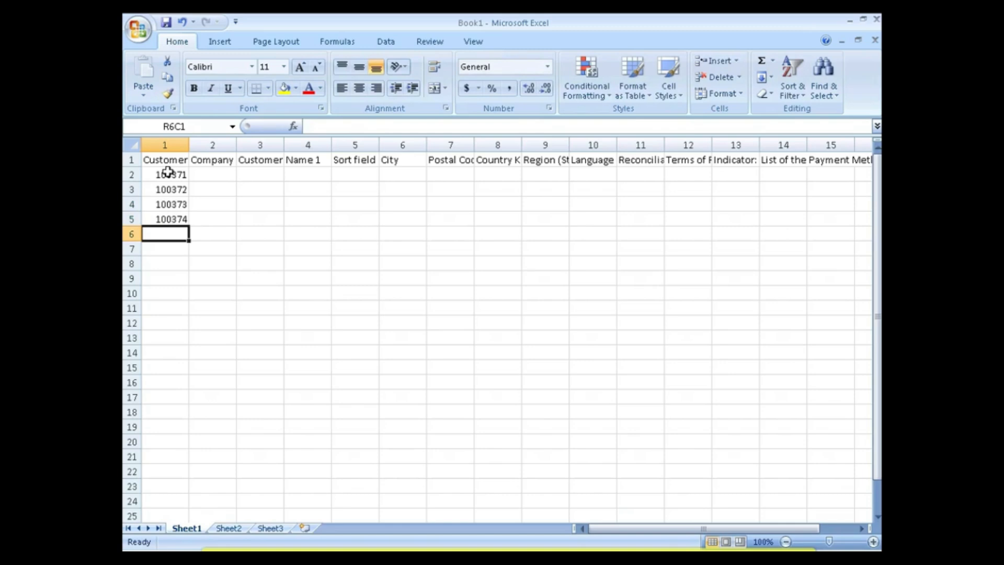
Delete the entire Company column from the sheet.
{"action": "key", "text": "Up"}
{"action": "key", "text": "Up"}
{"action": "key", "text": "Up"}
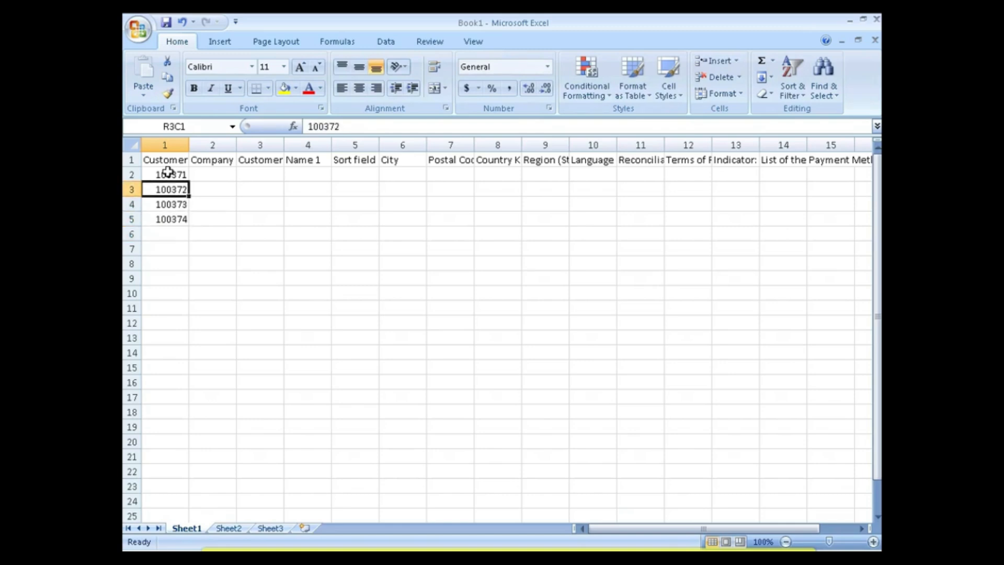
{"action": "key", "text": "Up"}
{"action": "key", "text": "Right"}
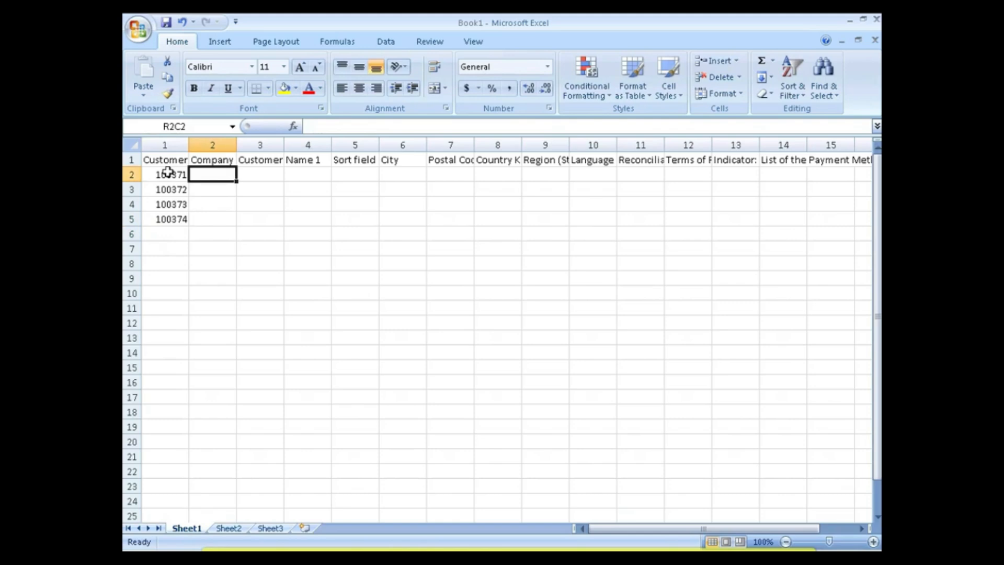
{"action": "key", "text": "ctrl+space"}
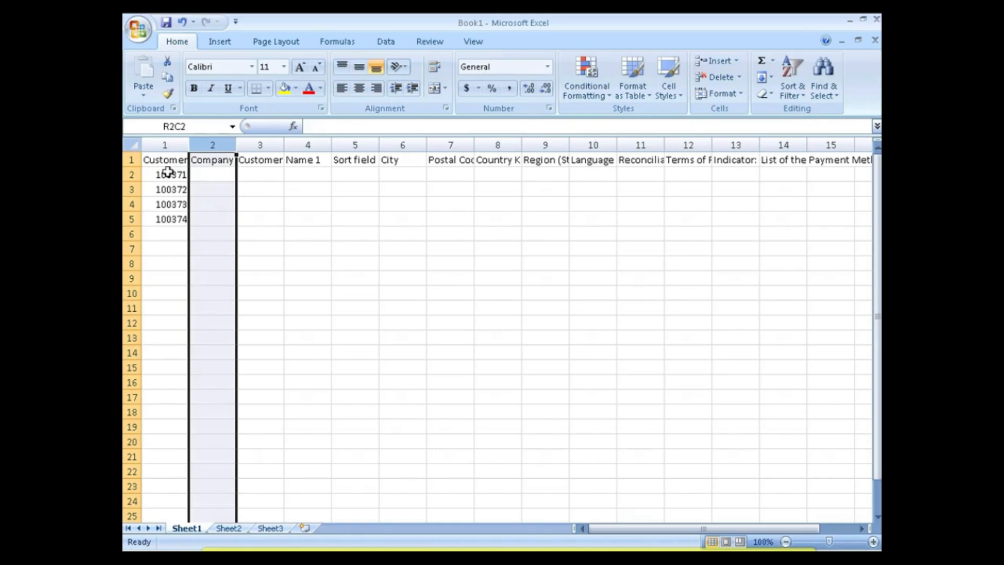
{"action": "key", "text": "ctrl+minus"}
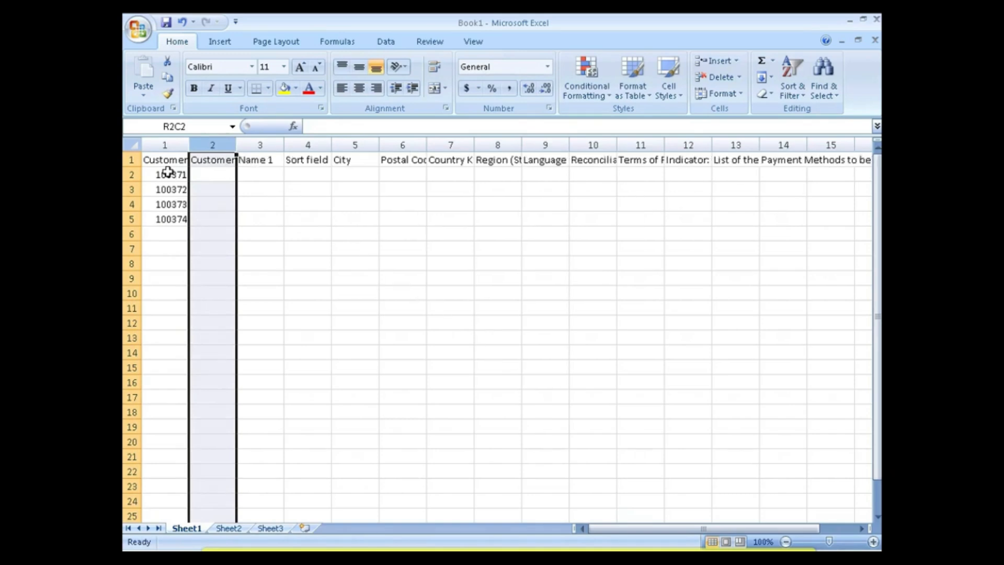
Enter Test Customer 20 in row 2 of the second column, under Customer Account Group.
{"action": "left_click", "coordinate": [168, 174]}
{"action": "key", "text": "Up"}
{"action": "key", "text": "Right"}
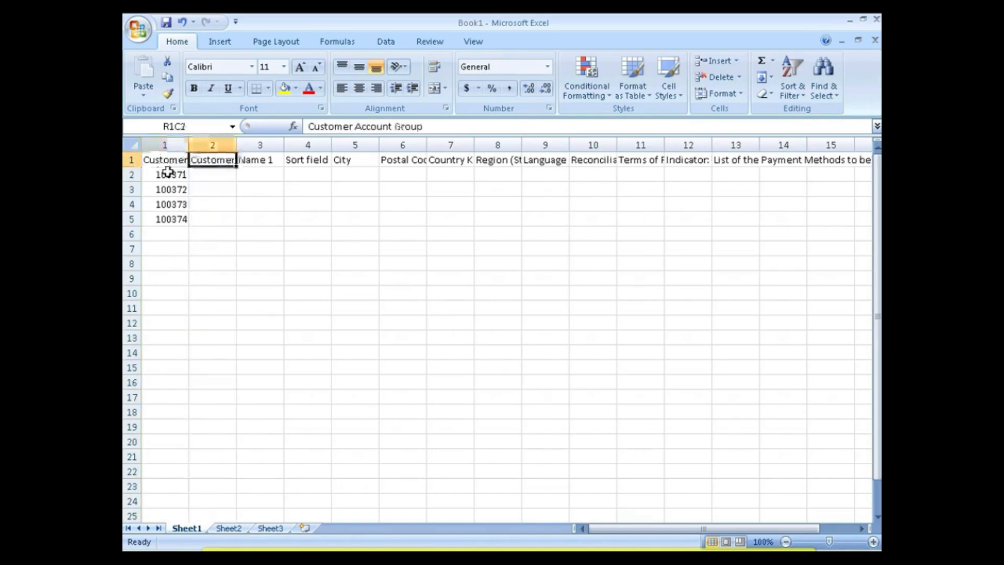
{"action": "key", "text": "Down"}
{"action": "type", "text": "Test Cus"}
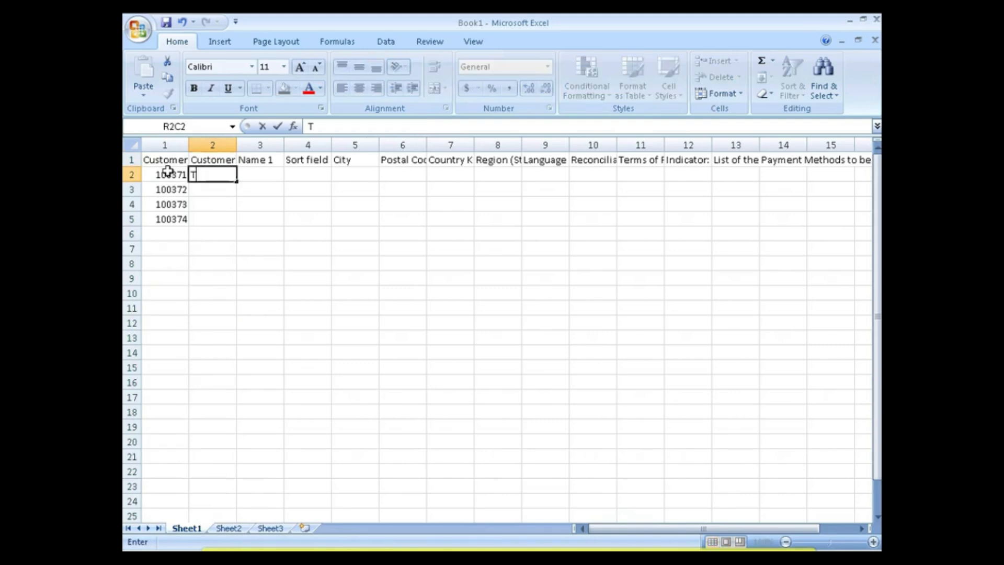
{"action": "key", "text": "Left"}
{"action": "type", "text": "tomer"}
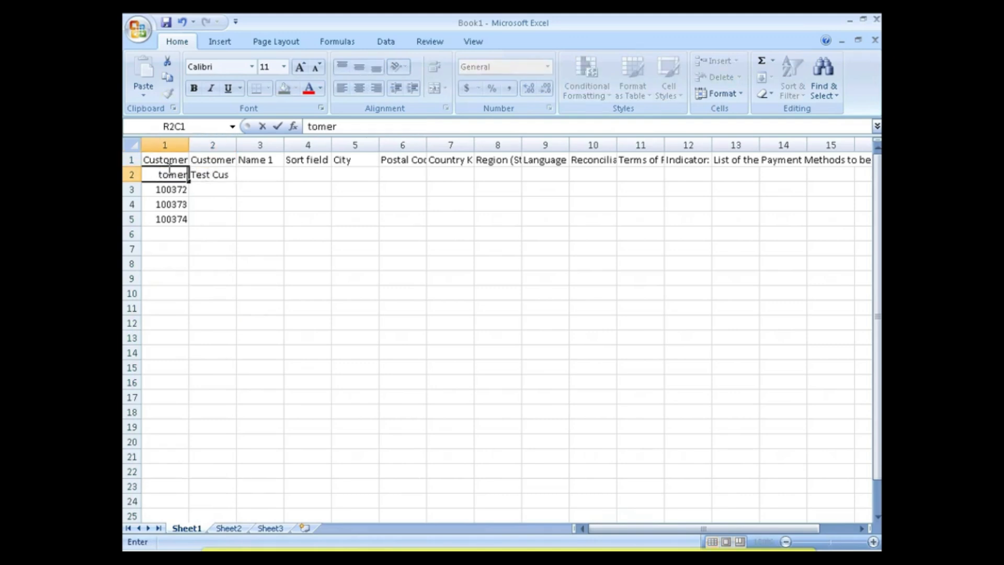
{"action": "key", "text": "Escape"}
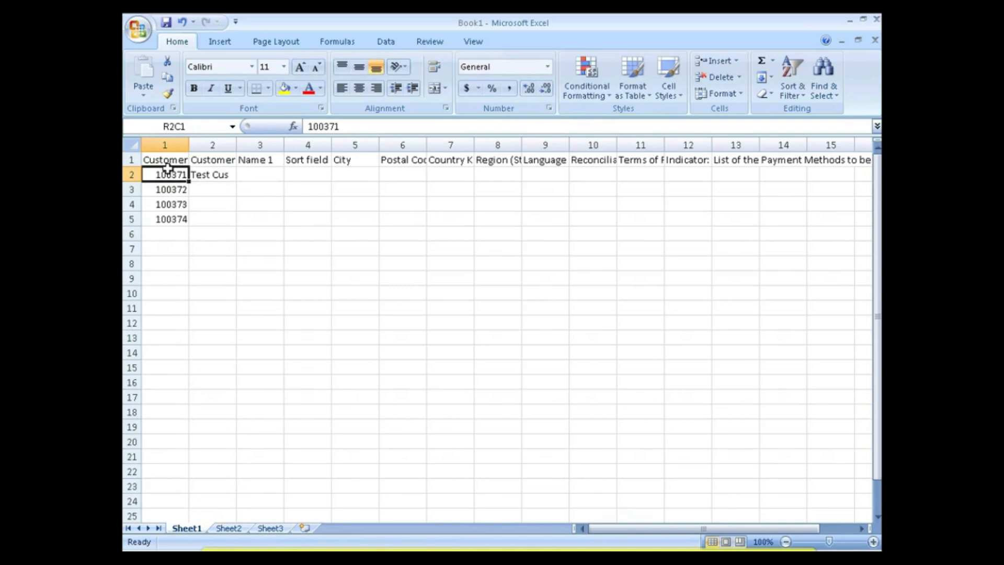
{"action": "key", "text": "Right"}
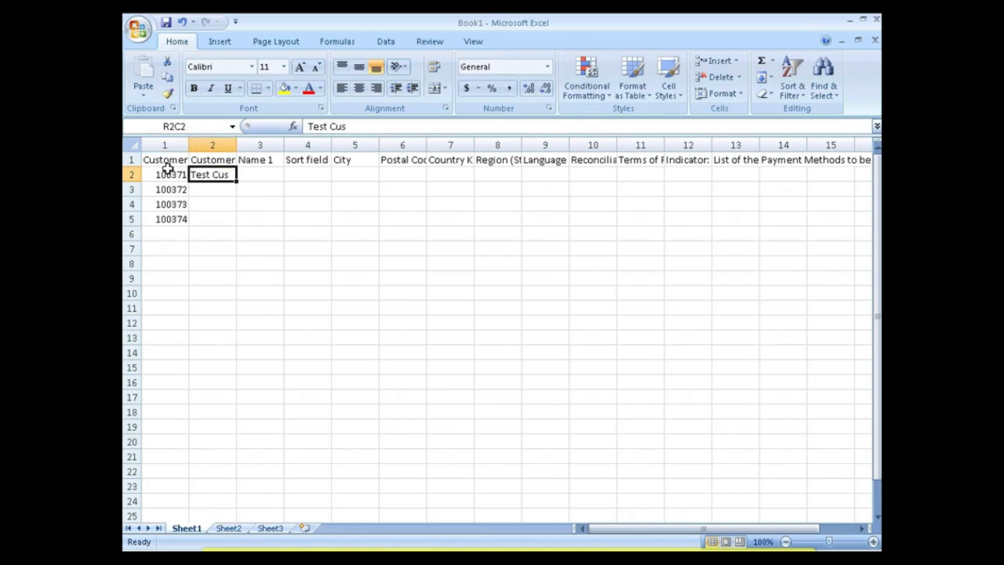
{"action": "key", "text": "F2"}
{"action": "type", "text": "to"}
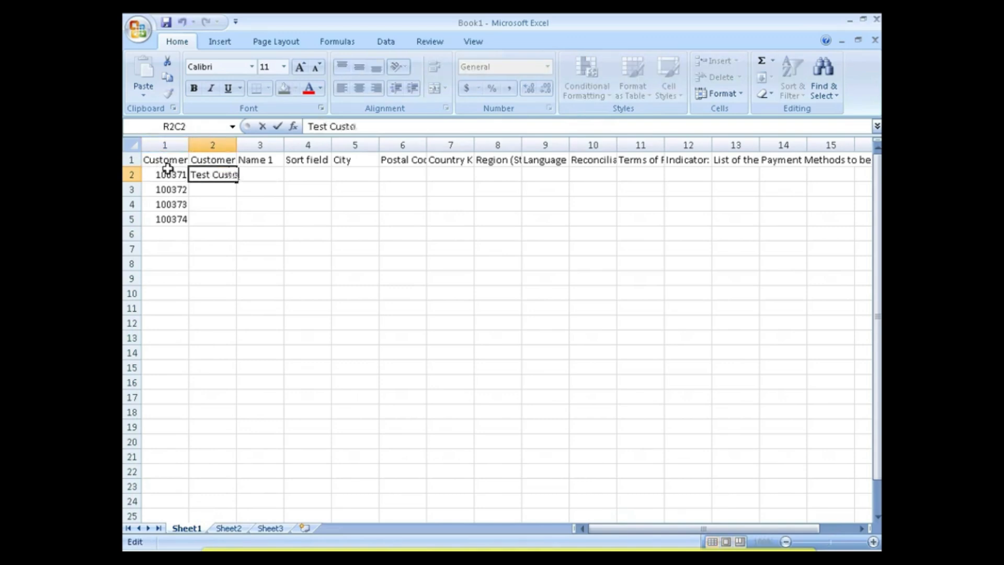
{"action": "type", "text": "mer 20"}
{"action": "key", "text": "Return"}
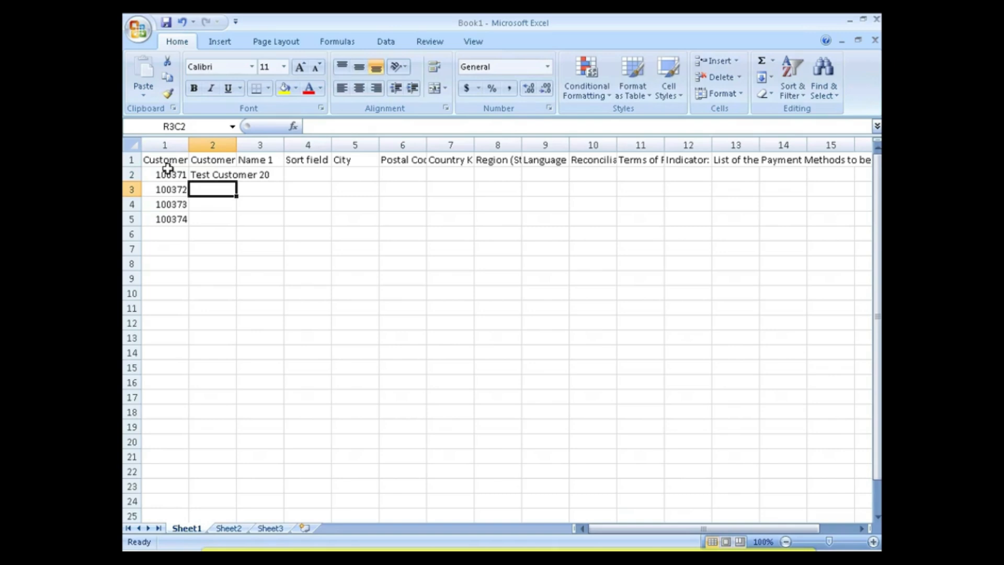
Enter Test Customer 21 in row 3 of the second column and copy it into rows 4 and 5.
{"action": "type", "text": "Test Cus"}
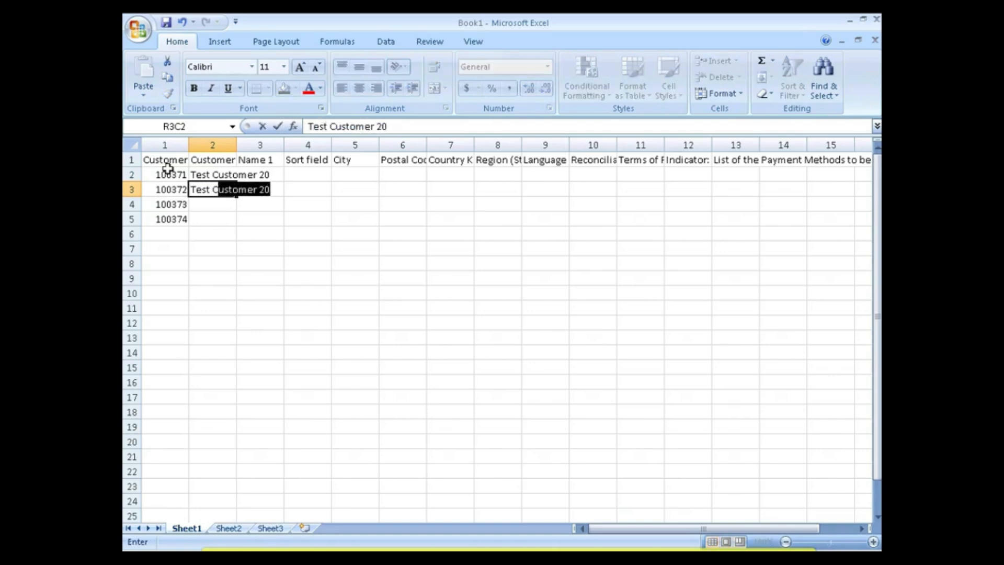
{"action": "type", "text": "tomer 21"}
{"action": "key", "text": "Return"}
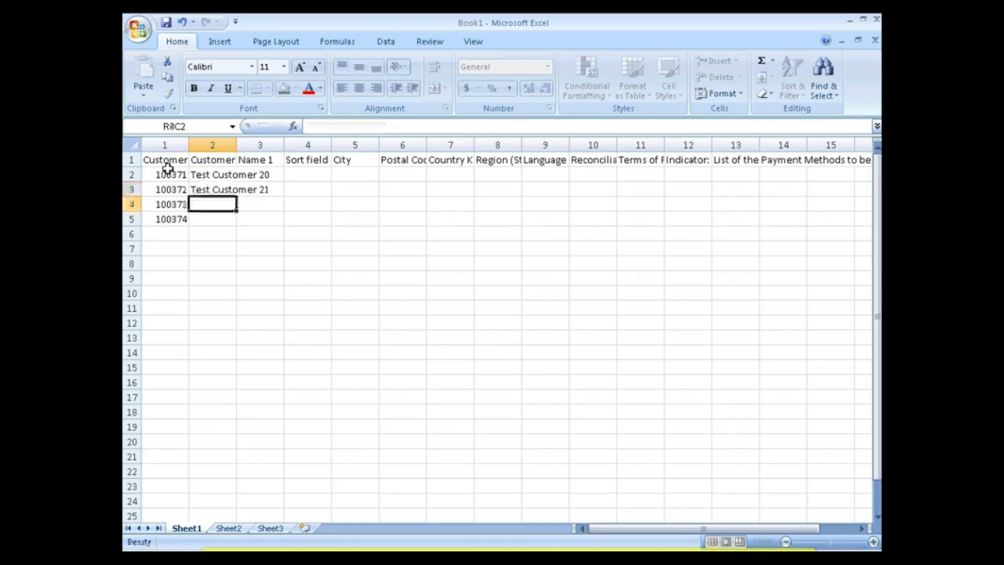
{"action": "key", "text": "Up"}
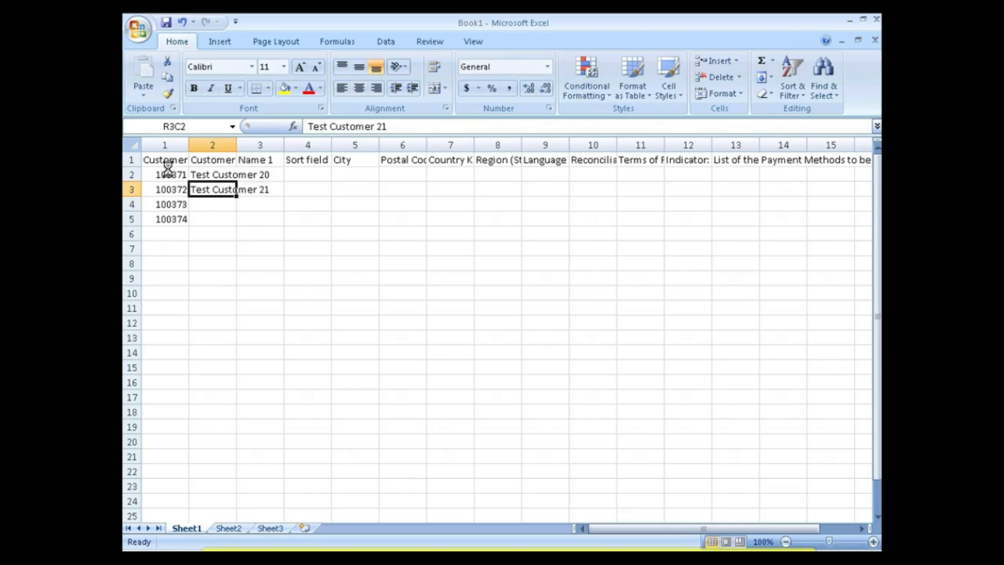
{"action": "key", "text": "ctrl+c"}
{"action": "key", "text": "Down"}
{"action": "key", "text": "ctrl+v"}
{"action": "key", "text": "Down"}
{"action": "key", "text": "ctrl+v"}
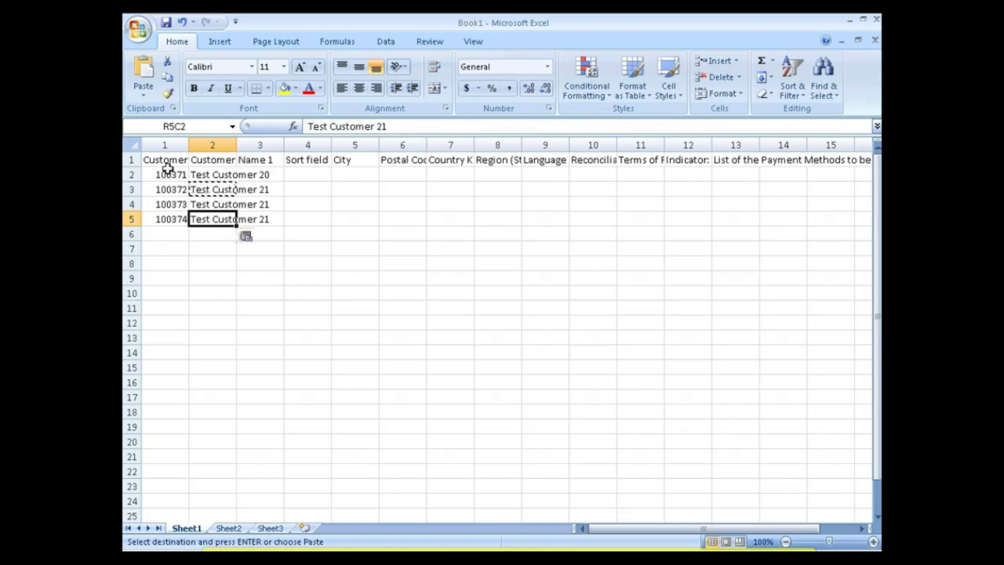
Change the copied names in rows 4 and 5 to Test Customer 22 and Test Customer 23.
{"action": "key", "text": "Up"}
{"action": "key", "text": "F2"}
{"action": "key", "text": "BackSpace"}
{"action": "type", "text": "2"}
{"action": "key", "text": "Return"}
{"action": "key", "text": "F2"}
{"action": "key", "text": "BackSpace"}
{"action": "type", "text": "3"}
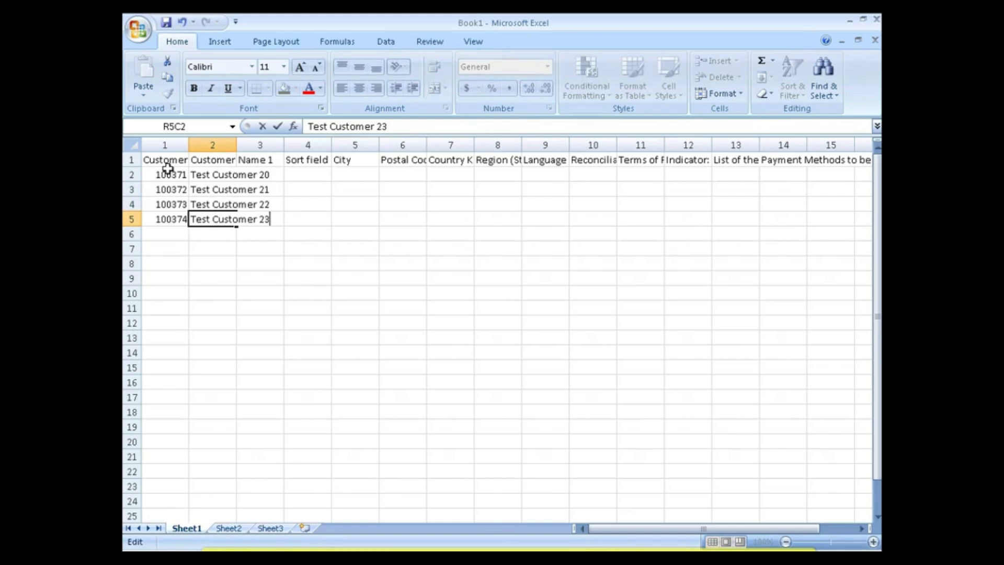
{"action": "key", "text": "Return"}
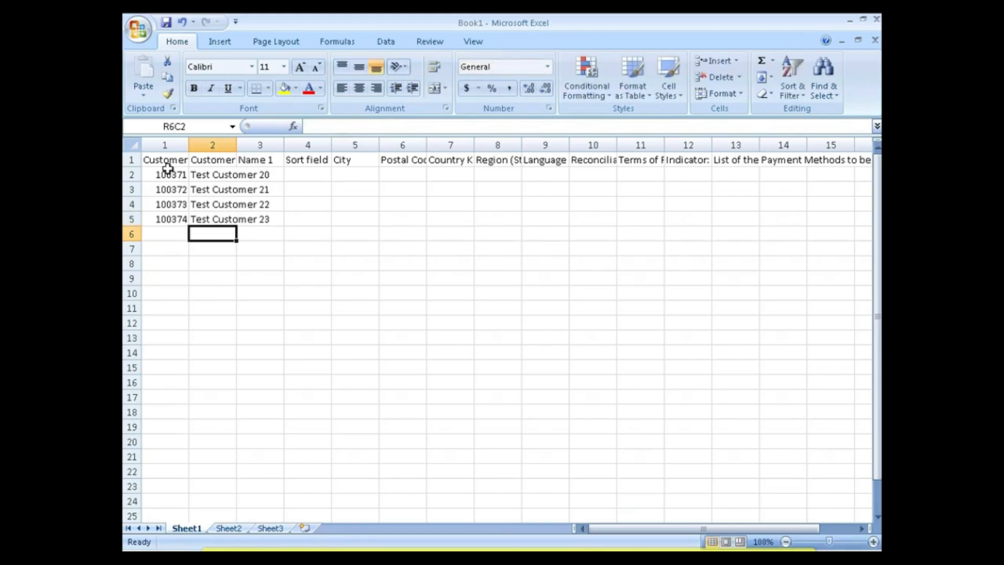
Move the four test customer names from the Customer Account Group column into the Name 1 column, rows 2 to 5.
{"action": "left_click", "coordinate": [216, 162]}
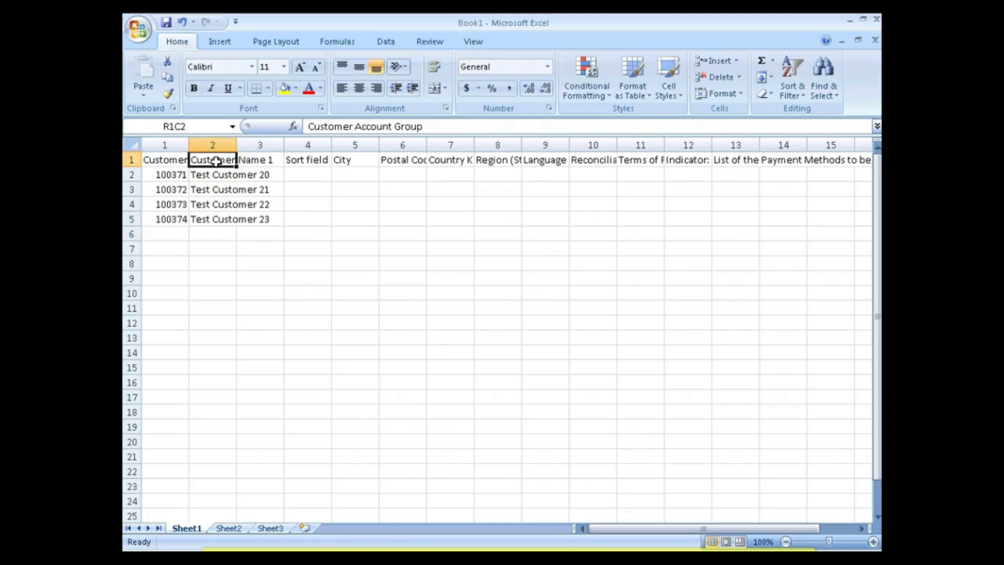
{"action": "key", "text": "Down"}
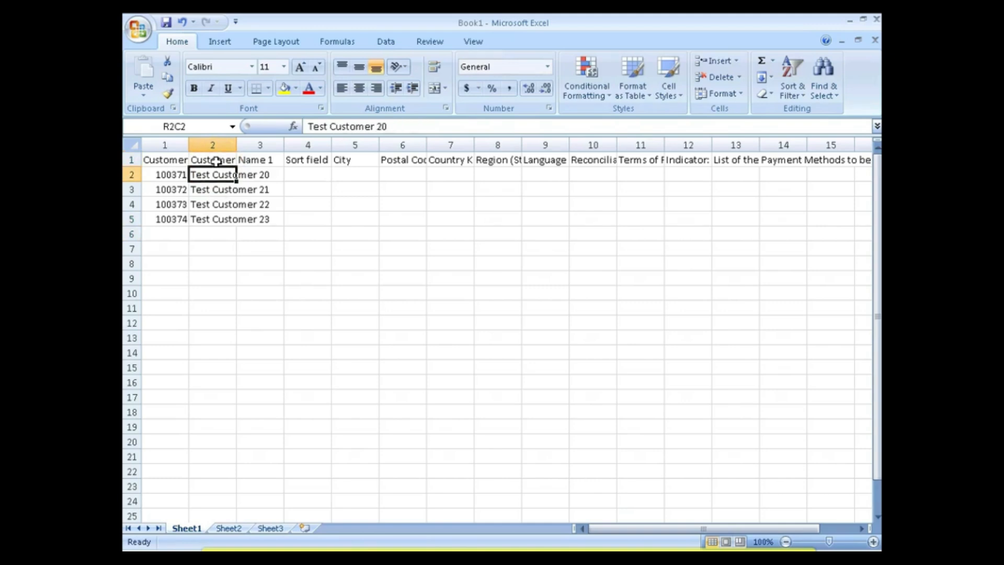
{"action": "key", "text": "ctrl+shift+Down"}
{"action": "key", "text": "ctrl+c"}
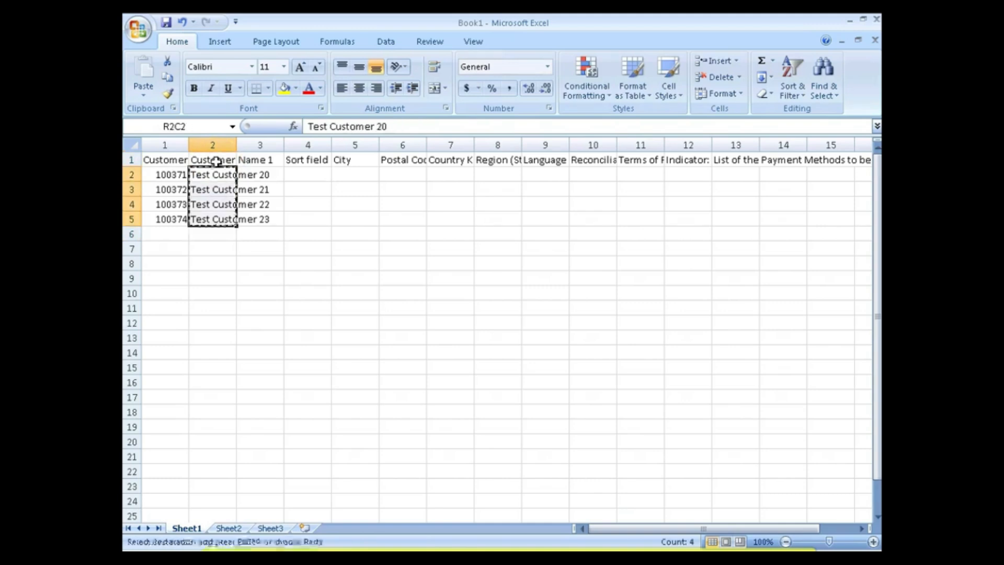
{"action": "key", "text": "Right"}
{"action": "key", "text": "ctrl+v"}
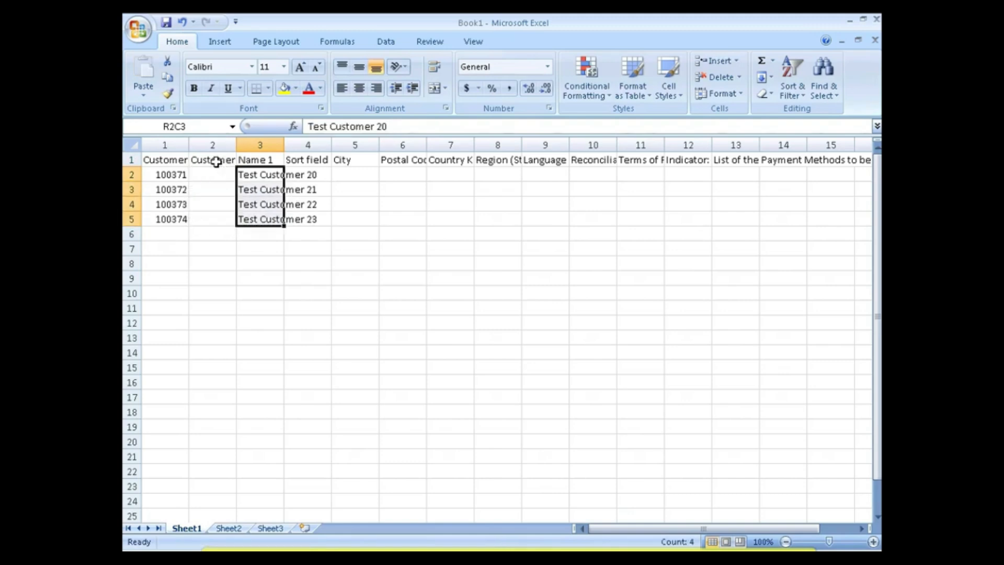
Try to enter account group 3 with leading zeros in row 2 of the Customer Account Group column.
{"action": "key", "text": "Left"}
{"action": "type", "text": "000"}
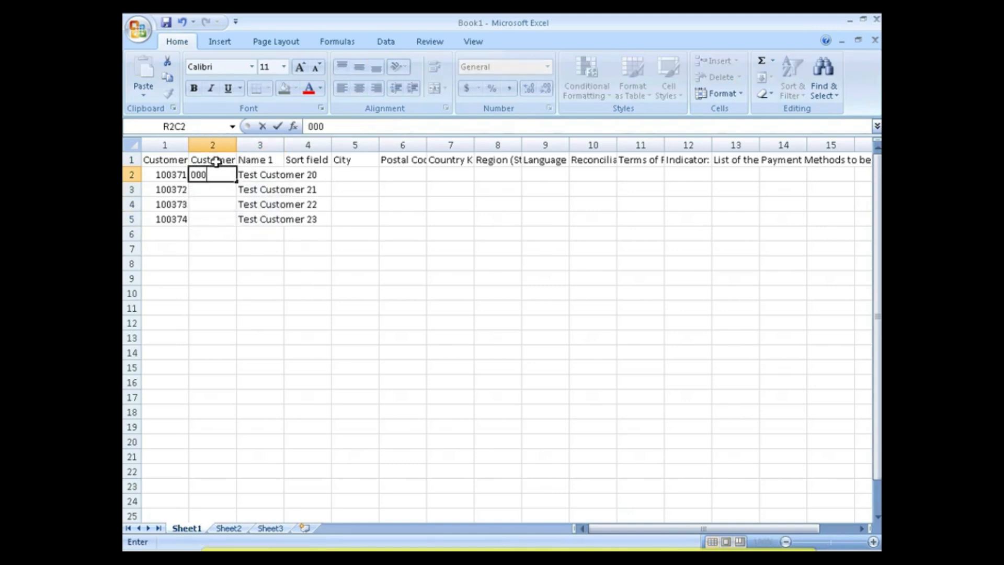
{"action": "type", "text": "03"}
{"action": "key", "text": "Return"}
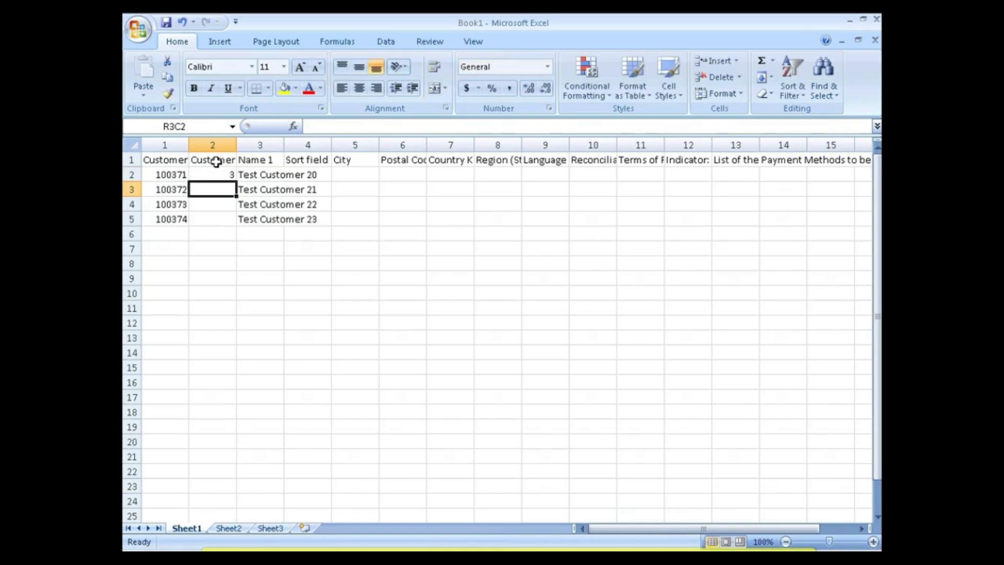
Format the entire columns 1 to 17 as Text.
{"action": "left_click", "coordinate": [218, 173]}
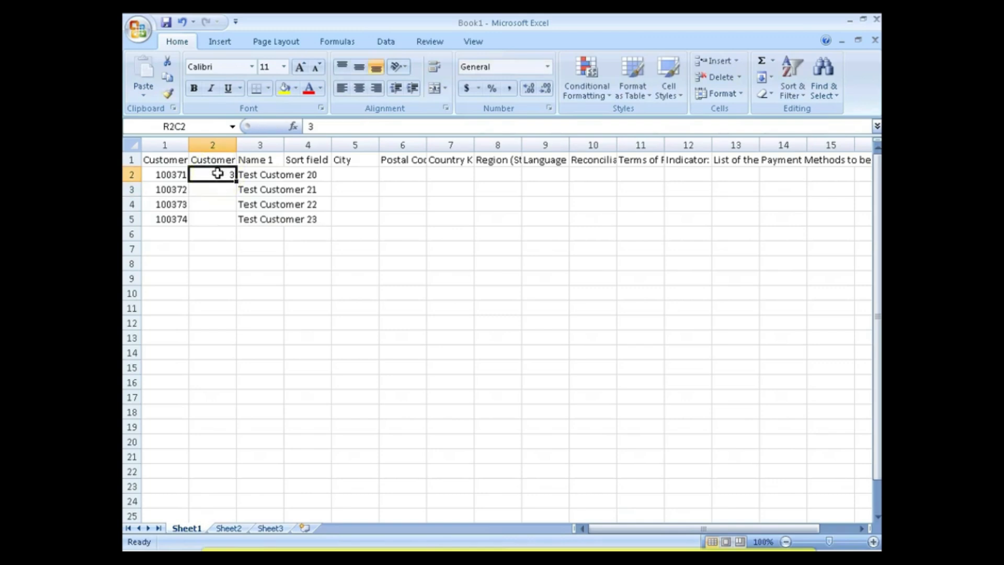
{"action": "key", "text": "Left"}
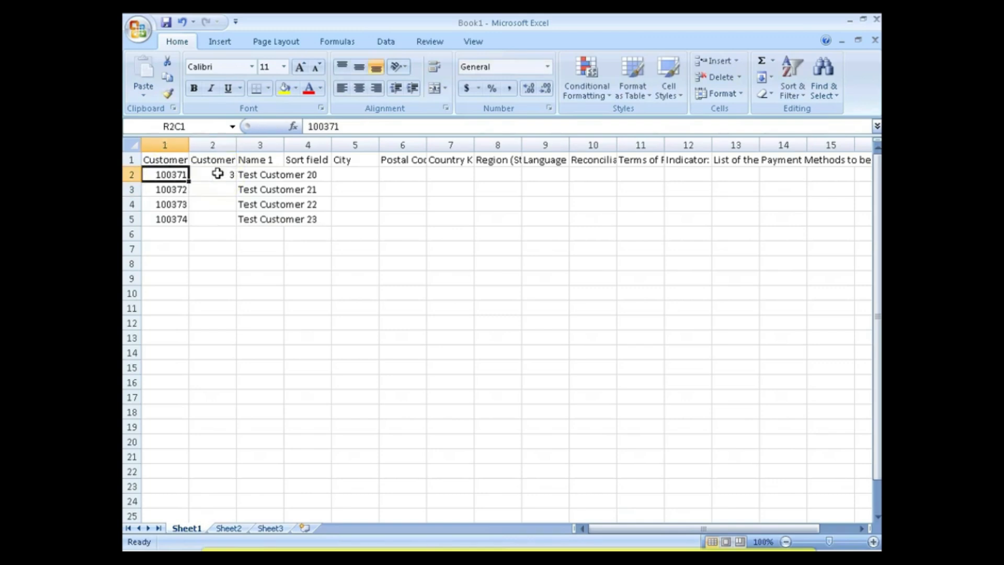
{"action": "key", "text": "shift+Right"}
{"action": "key", "text": "shift+Right"}
{"action": "key", "text": "shift+Right"}
{"action": "key", "text": "shift+Right"}
{"action": "key", "text": "shift+Right"}
{"action": "key", "text": "shift+Right"}
{"action": "key", "text": "shift+Right"}
{"action": "key", "text": "shift+Right"}
{"action": "key", "text": "shift+Right"}
{"action": "key", "text": "shift+Right"}
{"action": "key", "text": "shift+Right"}
{"action": "key", "text": "shift+Right"}
{"action": "key", "text": "shift+Right"}
{"action": "key", "text": "shift+Right"}
{"action": "key", "text": "shift+Right"}
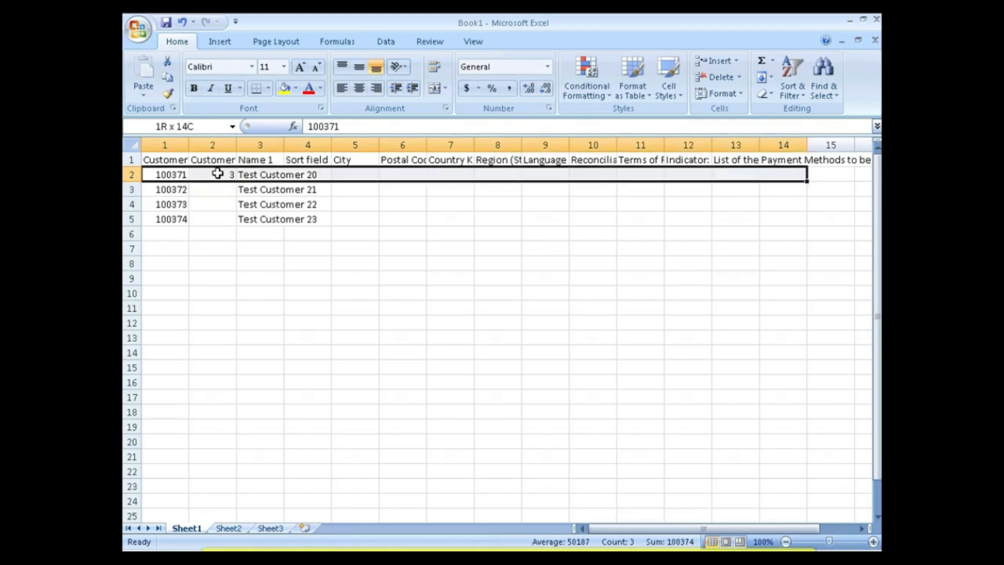
{"action": "key", "text": "shift+Right"}
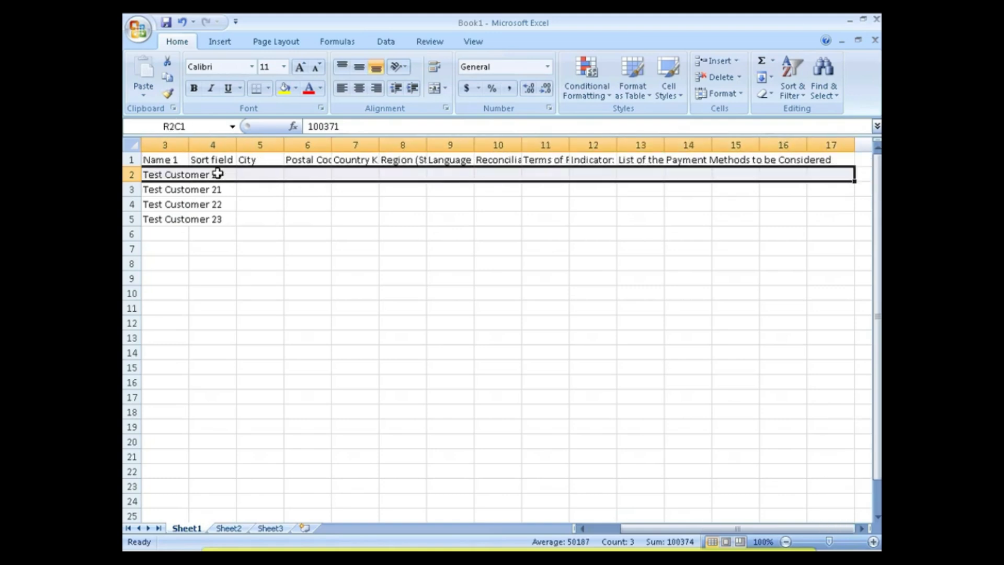
{"action": "key", "text": "ctrl+space"}
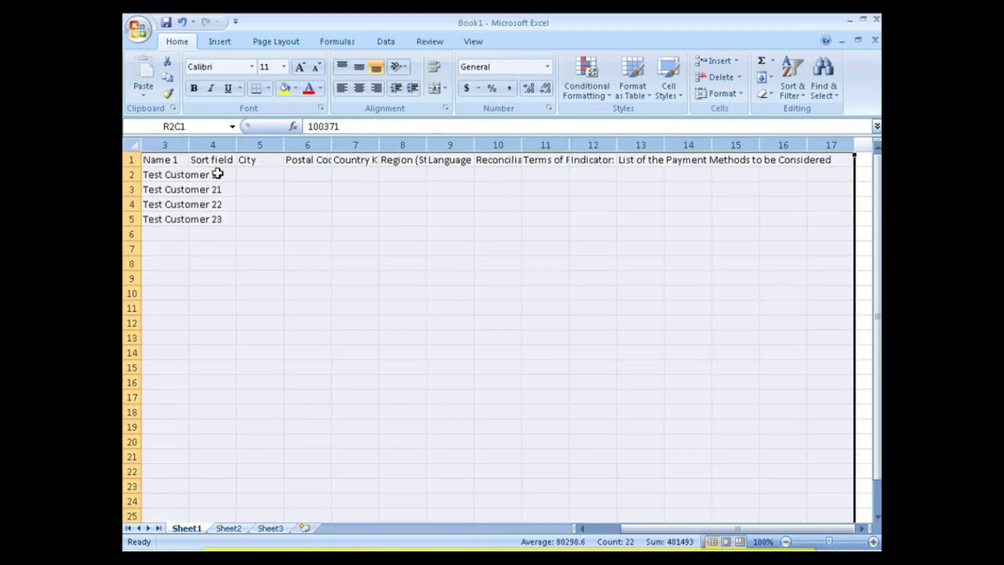
{"action": "left_click", "coordinate": [549, 68]}
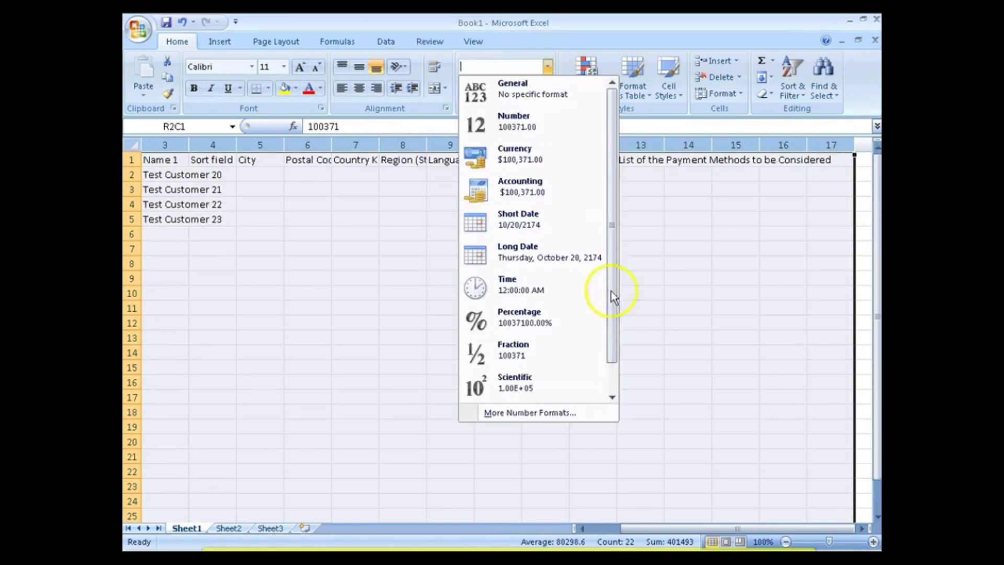
{"action": "scroll", "coordinate": [614, 381], "scroll_direction": "down", "scroll_amount": 1}
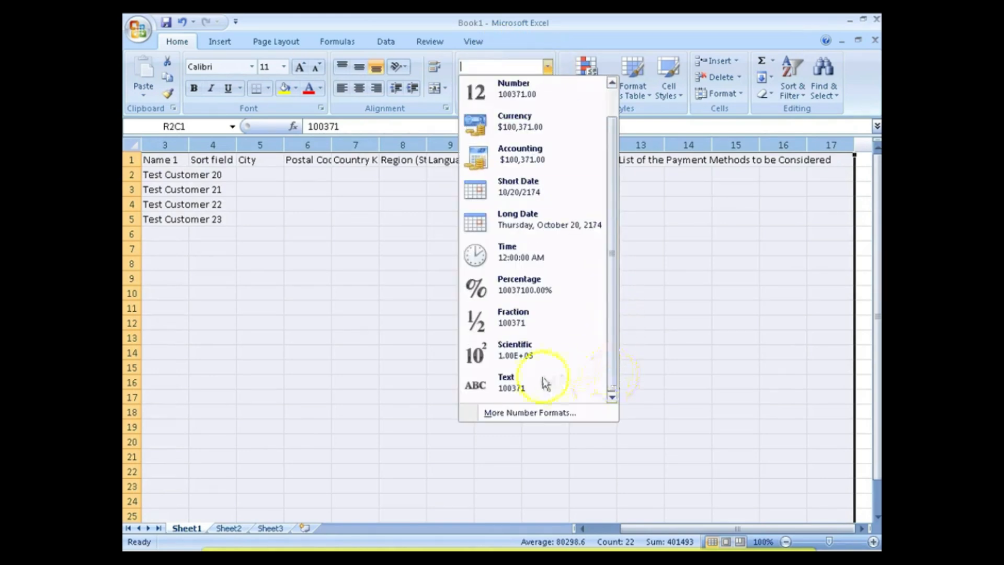
{"action": "left_click", "coordinate": [535, 382]}
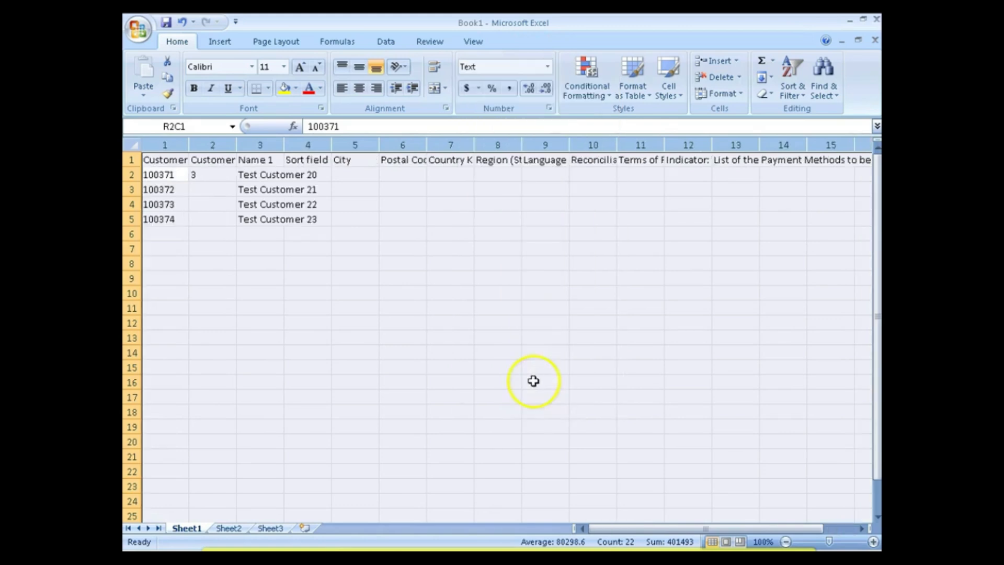
Enter 0003 in row 2 of the Customer Account Group column and copy it down to row 5.
{"action": "left_click", "coordinate": [209, 173]}
{"action": "type", "text": "0003"}
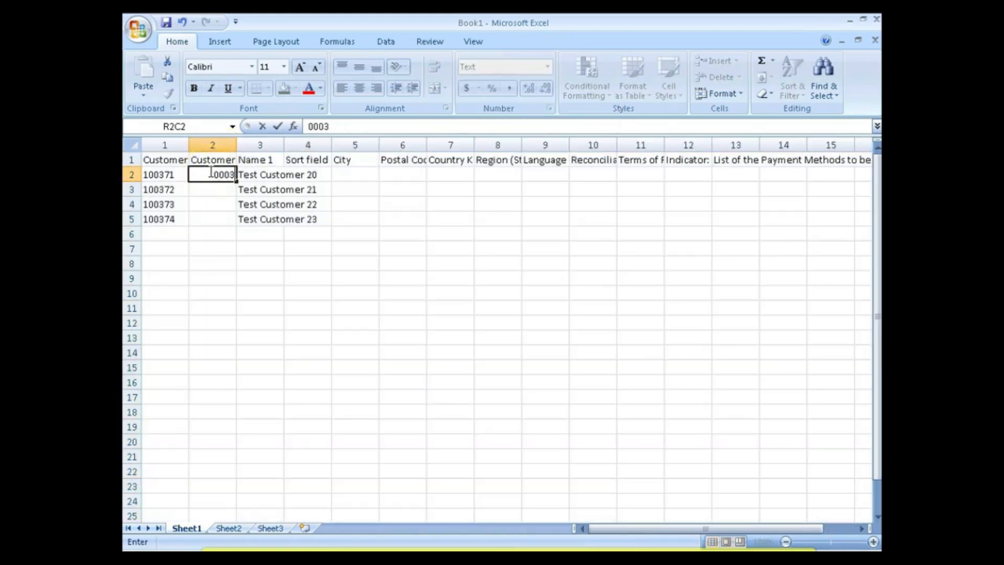
{"action": "key", "text": "Return"}
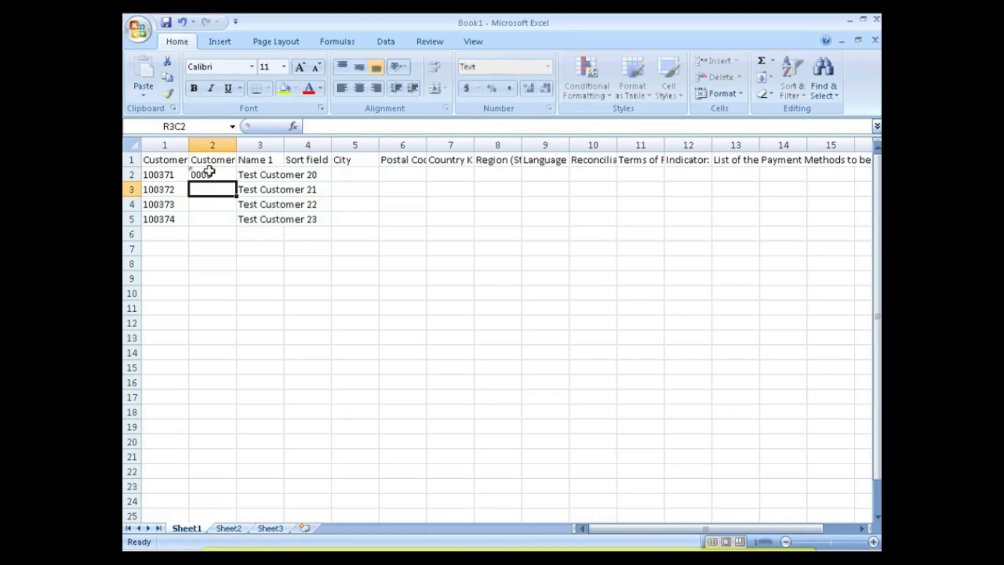
{"action": "left_click", "coordinate": [209, 173]}
{"action": "key", "text": "ctrl+c"}
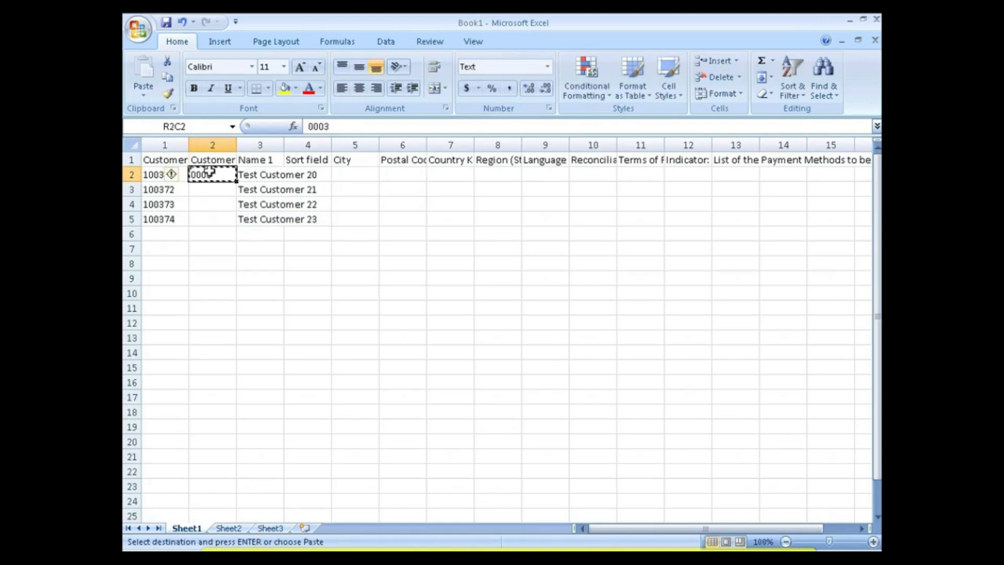
{"action": "key", "text": "shift+Down"}
{"action": "key", "text": "shift+Down"}
{"action": "key", "text": "shift+Down"}
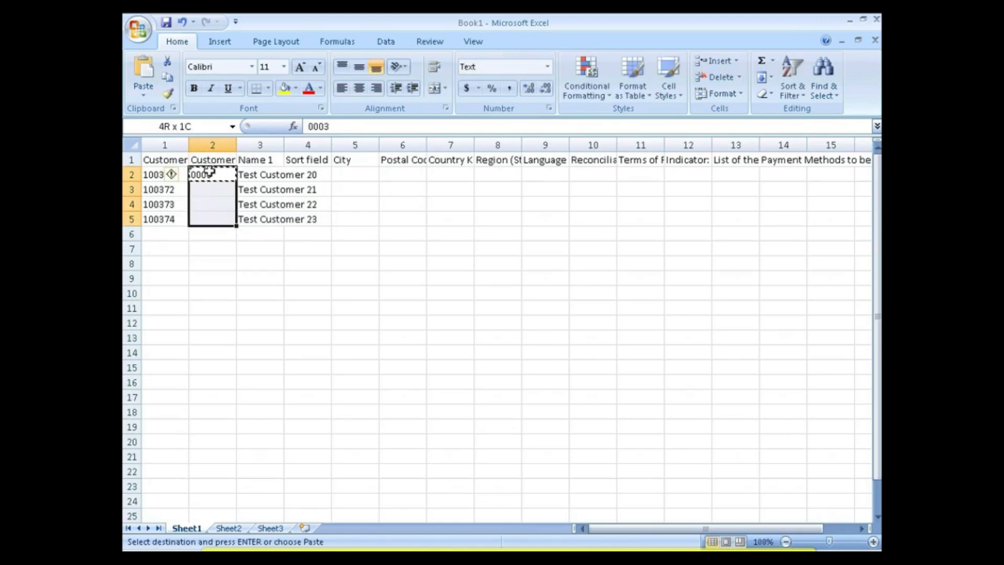
{"action": "key", "text": "Return"}
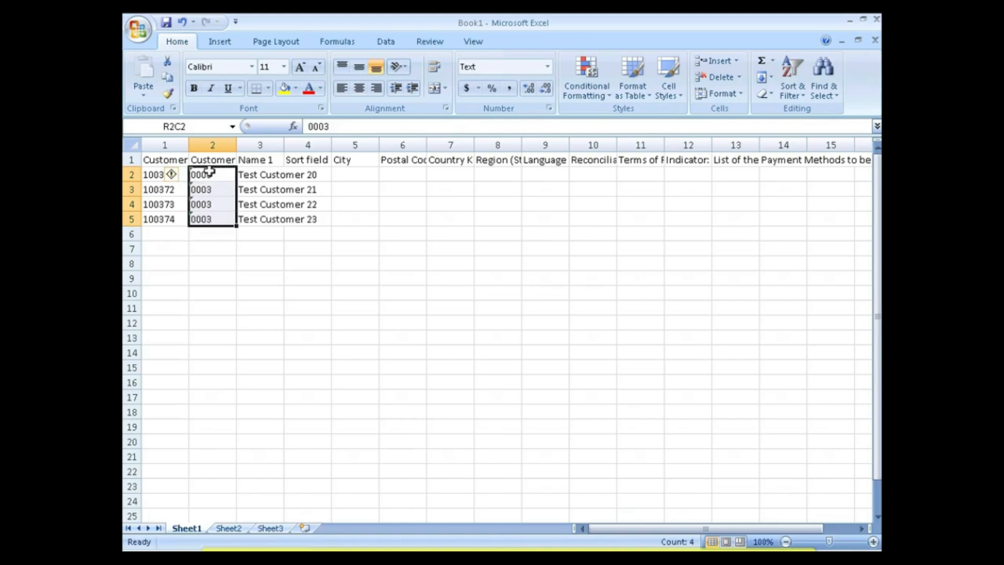
Enter Test20 as the Sort field value in row 2.
{"action": "key", "text": "Right"}
{"action": "key", "text": "Right"}
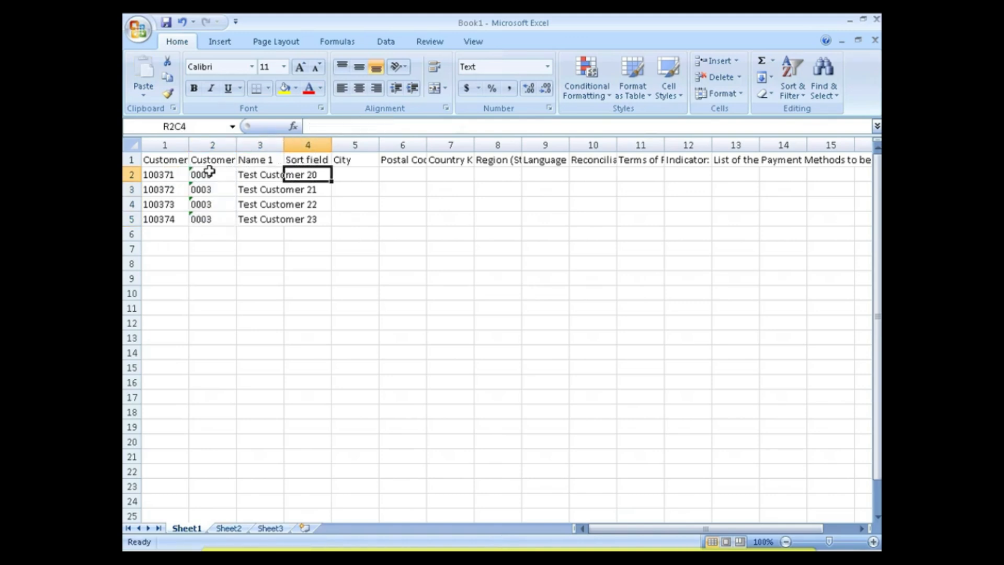
{"action": "type", "text": "Tes"}
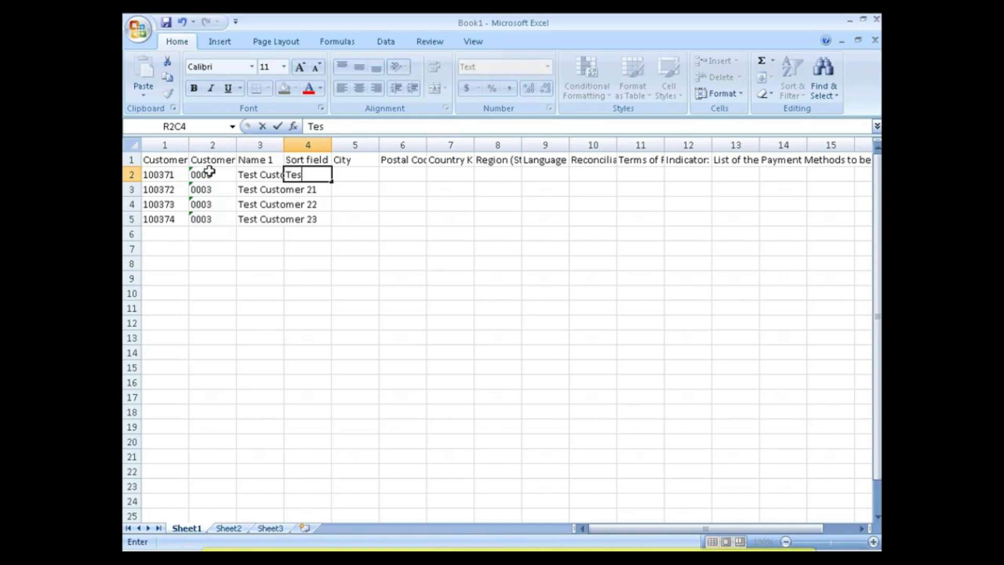
{"action": "type", "text": "t20"}
{"action": "key", "text": "Return"}
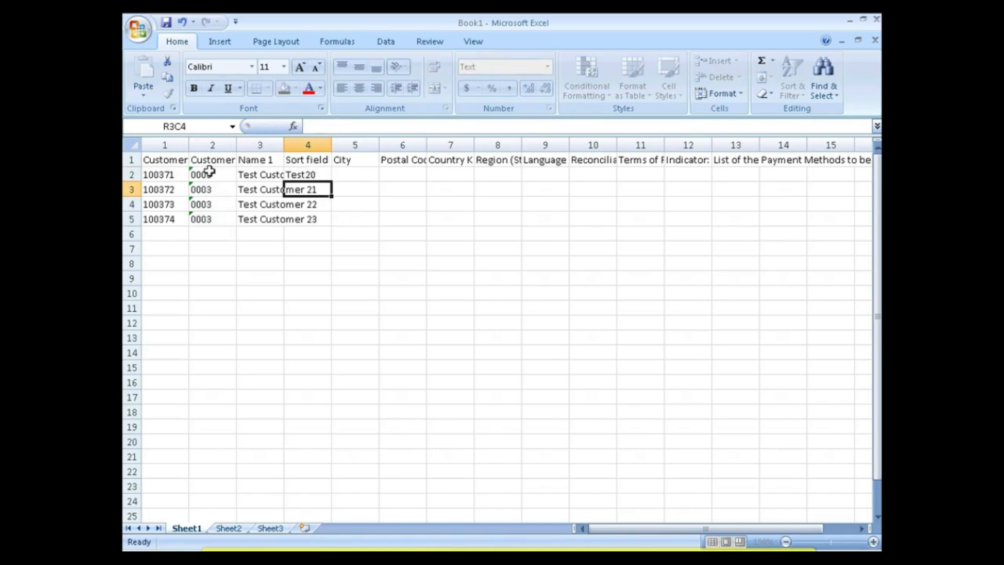
Copy the Test20 value down the Sort field column from row 2 to row 5.
{"action": "key", "text": "Up"}
{"action": "key", "text": "ctrl+c"}
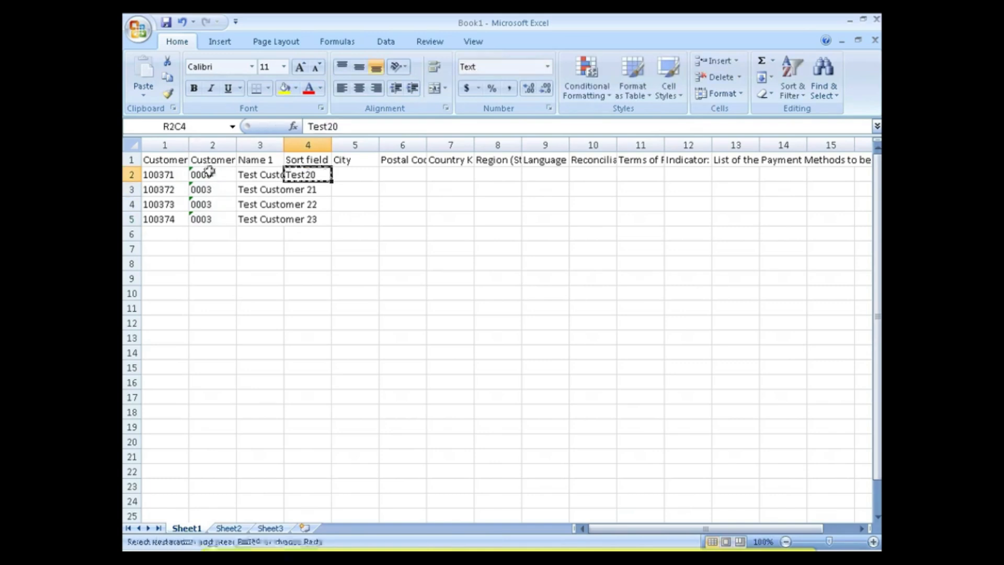
{"action": "key", "text": "shift+Down"}
{"action": "key", "text": "shift+Down"}
{"action": "key", "text": "shift+Down"}
{"action": "key", "text": "Return"}
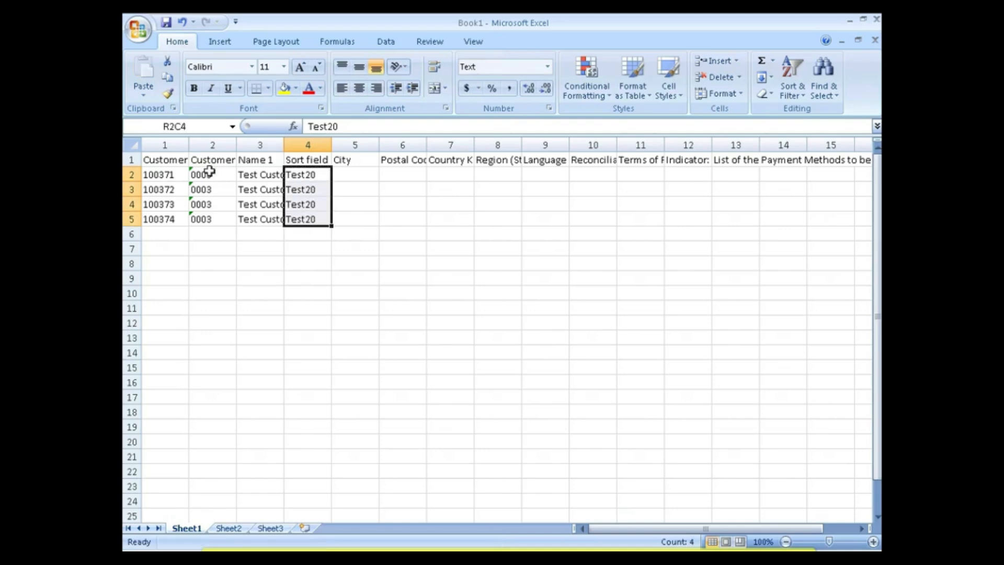
{"action": "key", "text": "Right"}
{"action": "key", "text": "Left"}
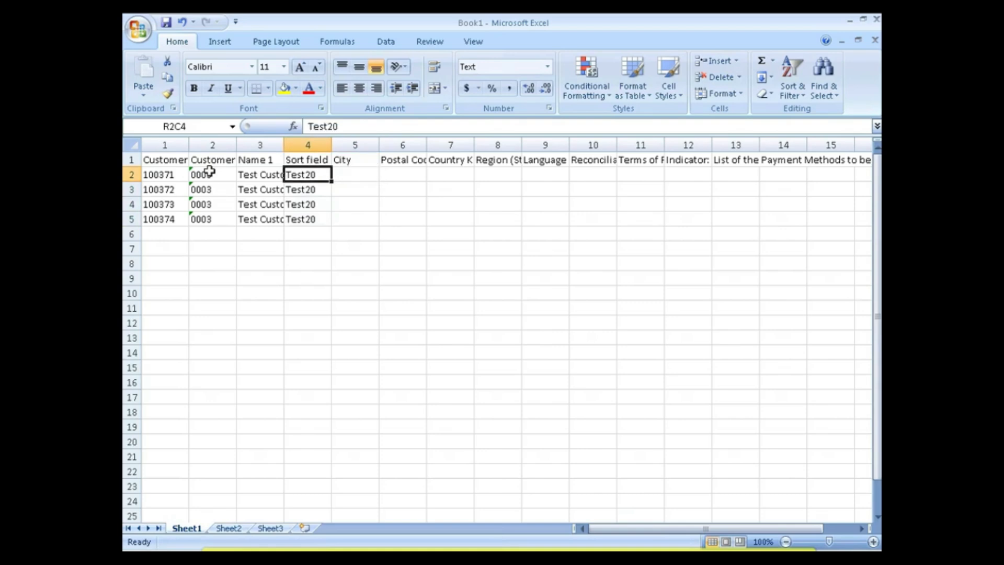
Change the Sort field values in rows 3, 4 and 5 to Test21, Test22 and Test23.
{"action": "key", "text": "Down"}
{"action": "key", "text": "F2"}
{"action": "key", "text": "BackSpace"}
{"action": "type", "text": "1"}
{"action": "key", "text": "Return"}
{"action": "key", "text": "F2"}
{"action": "key", "text": "BackSpace"}
{"action": "type", "text": "2"}
{"action": "key", "text": "Return"}
{"action": "key", "text": "F2"}
{"action": "key", "text": "BackSpace"}
{"action": "type", "text": "3"}
{"action": "key", "text": "Return"}
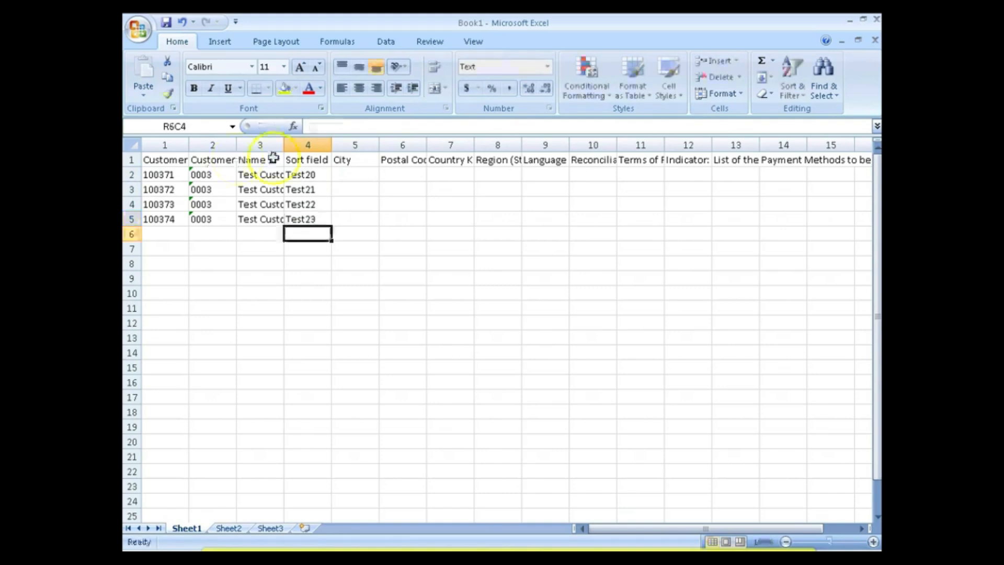
Enter Atlanta as the City and 30067 as the Postal Code in row 2.
{"action": "left_click", "coordinate": [340, 175]}
{"action": "type", "text": "Atlanta"}
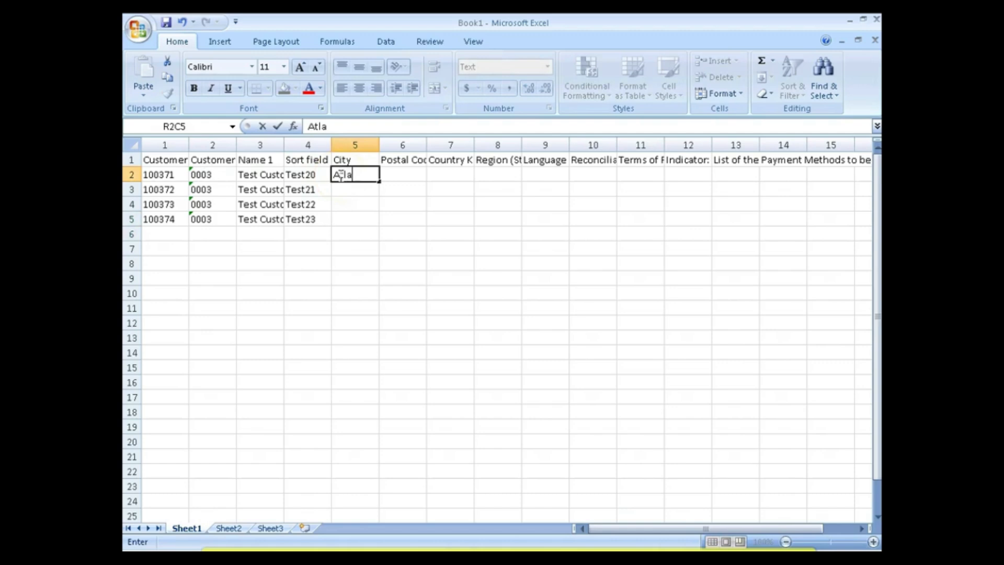
{"action": "key", "text": "Return"}
{"action": "left_click", "coordinate": [340, 175]}
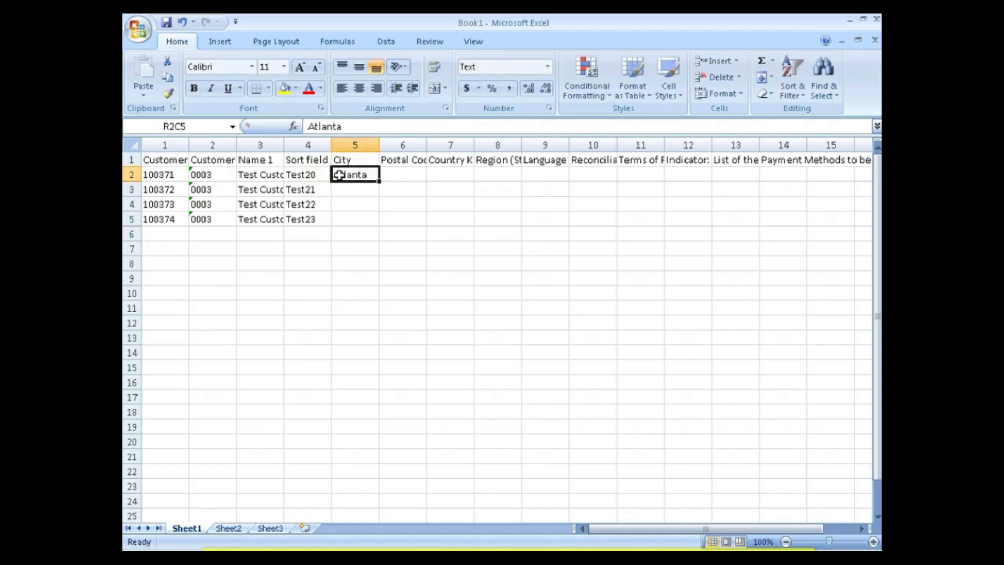
{"action": "key", "text": "Tab"}
{"action": "type", "text": "30067"}
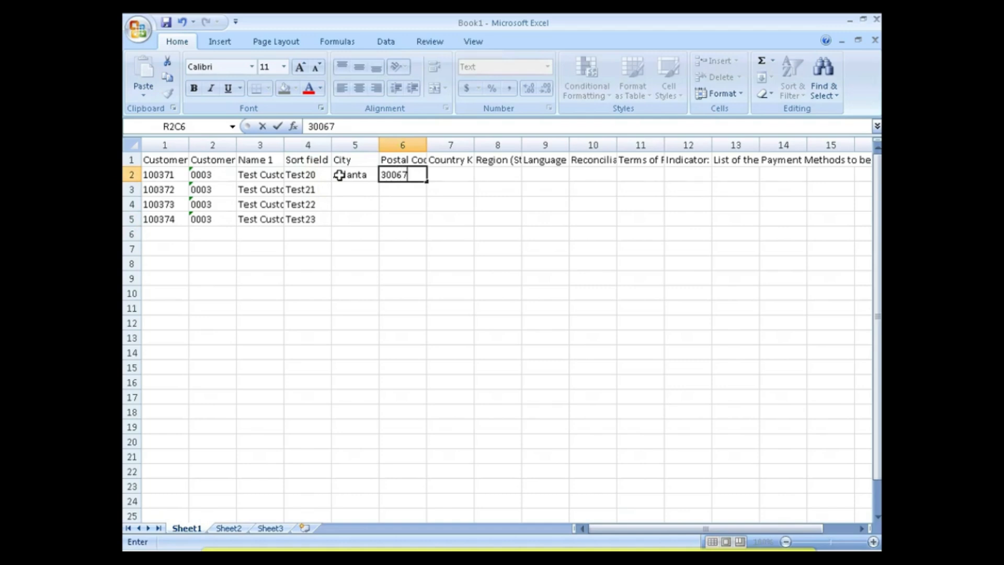
{"action": "key", "text": "Tab"}
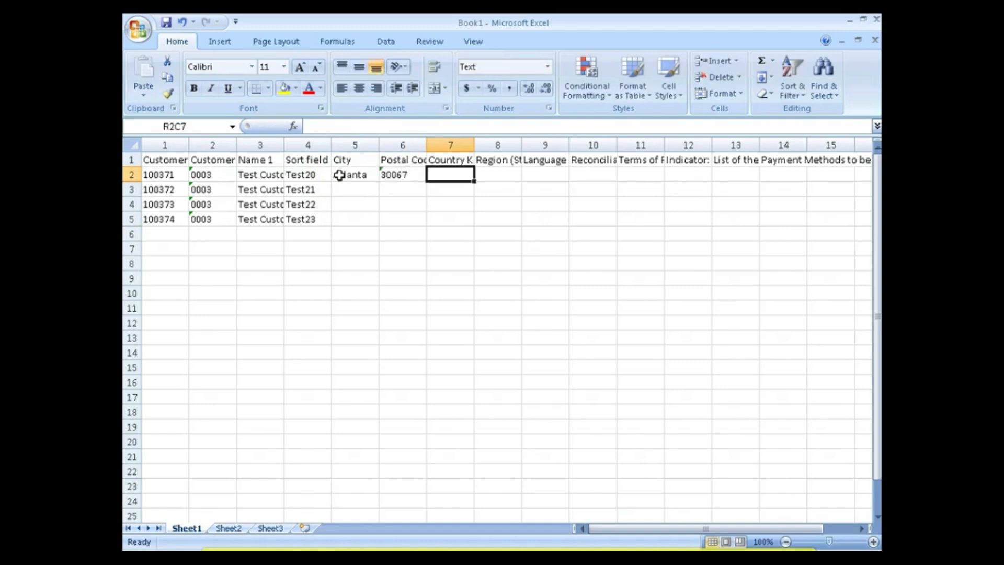
Fill row 2 with country key US, region GA and language EN.
{"action": "type", "text": "US"}
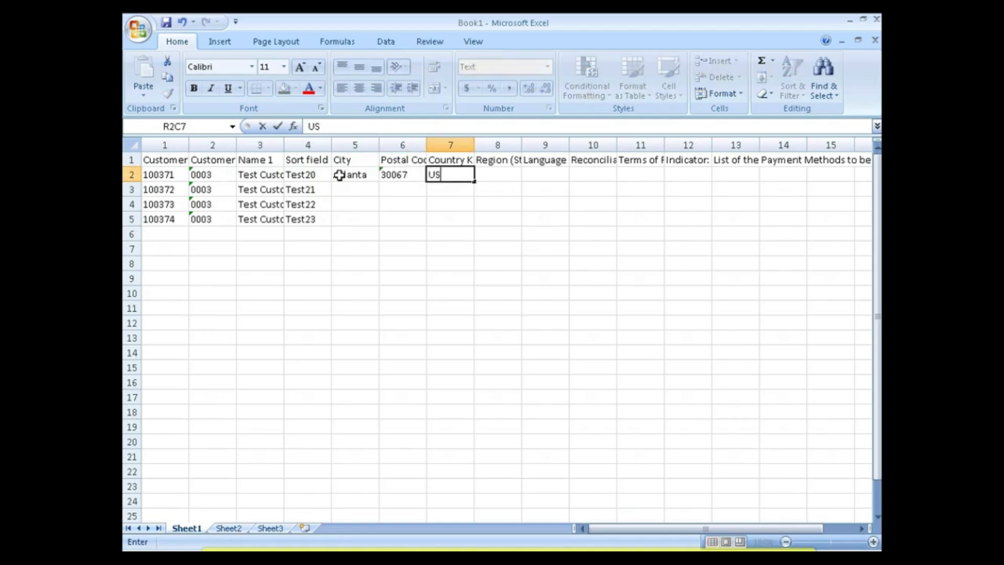
{"action": "key", "text": "Tab"}
{"action": "type", "text": "GA"}
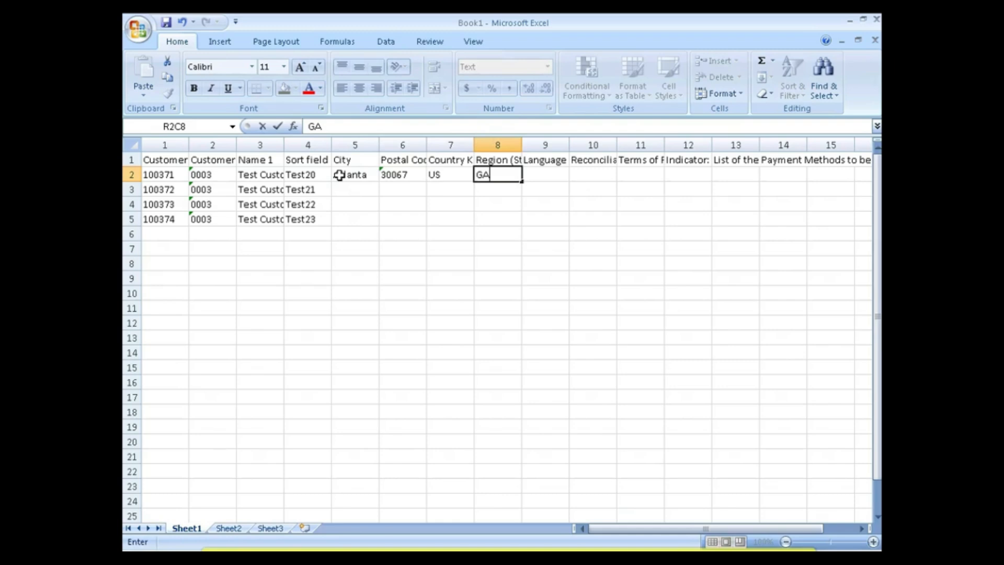
{"action": "key", "text": "Tab"}
{"action": "type", "text": "EN"}
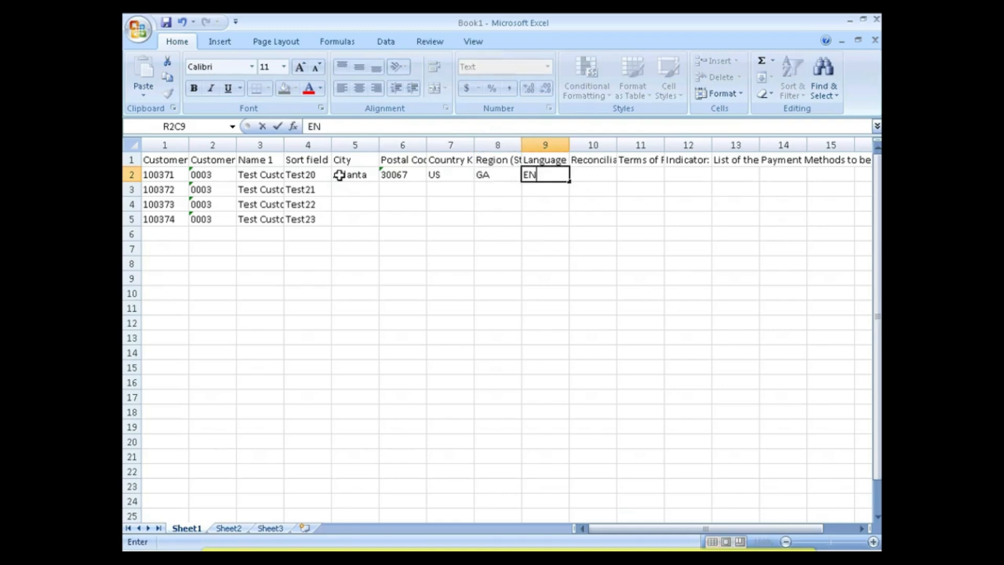
{"action": "key", "text": "Return"}
{"action": "key", "text": "Up"}
{"action": "key", "text": "Right"}
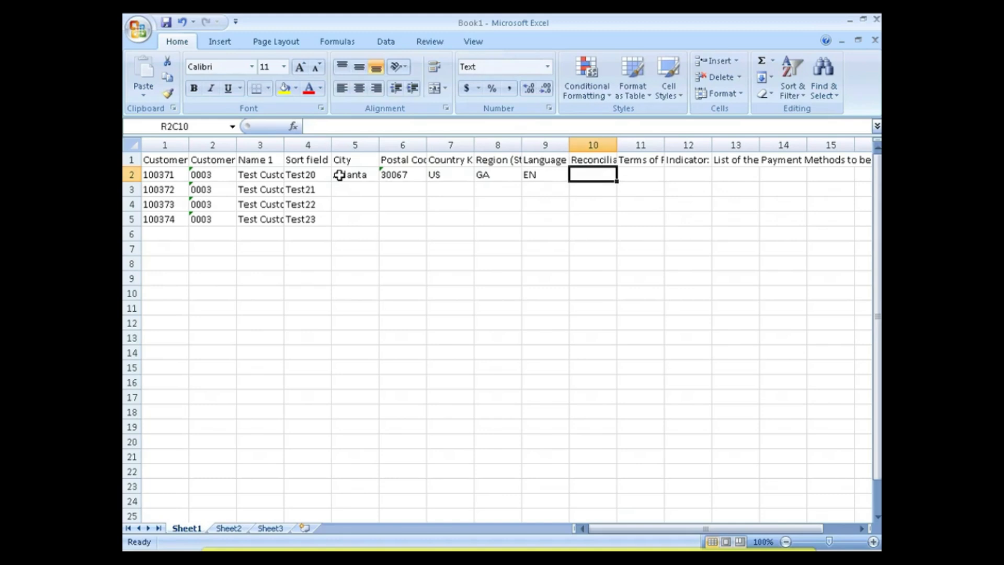
Switch to SAP and go back from the KNA1 entry in the Data Browser.
{"action": "key", "text": "alt+Tab"}
{"action": "key", "text": "alt+Tab"}
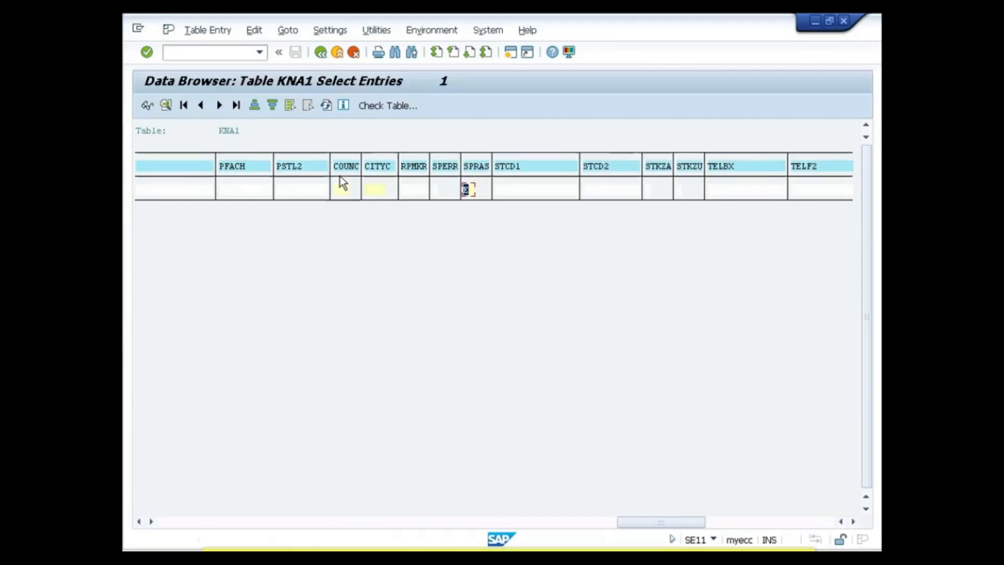
{"action": "left_click", "coordinate": [321, 52]}
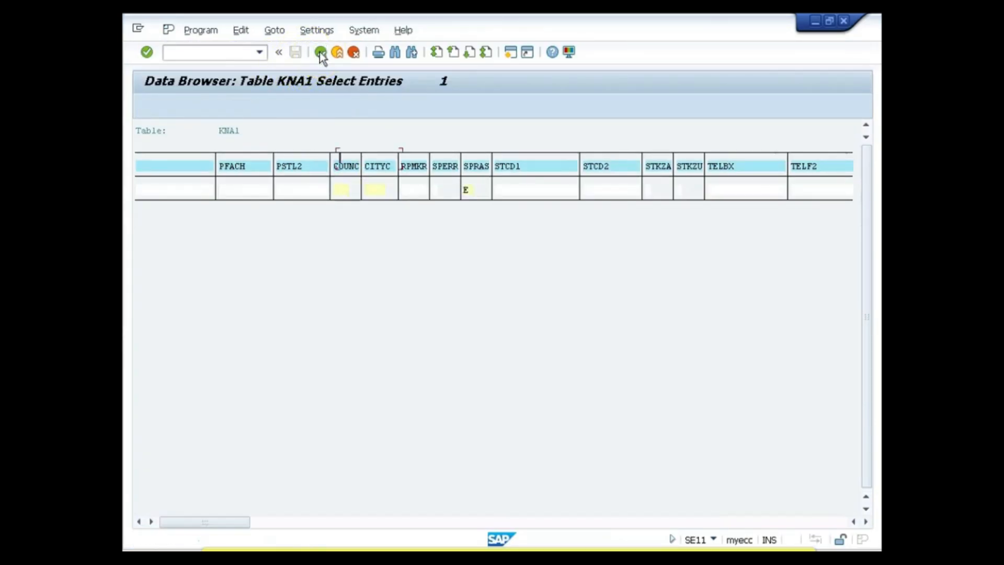